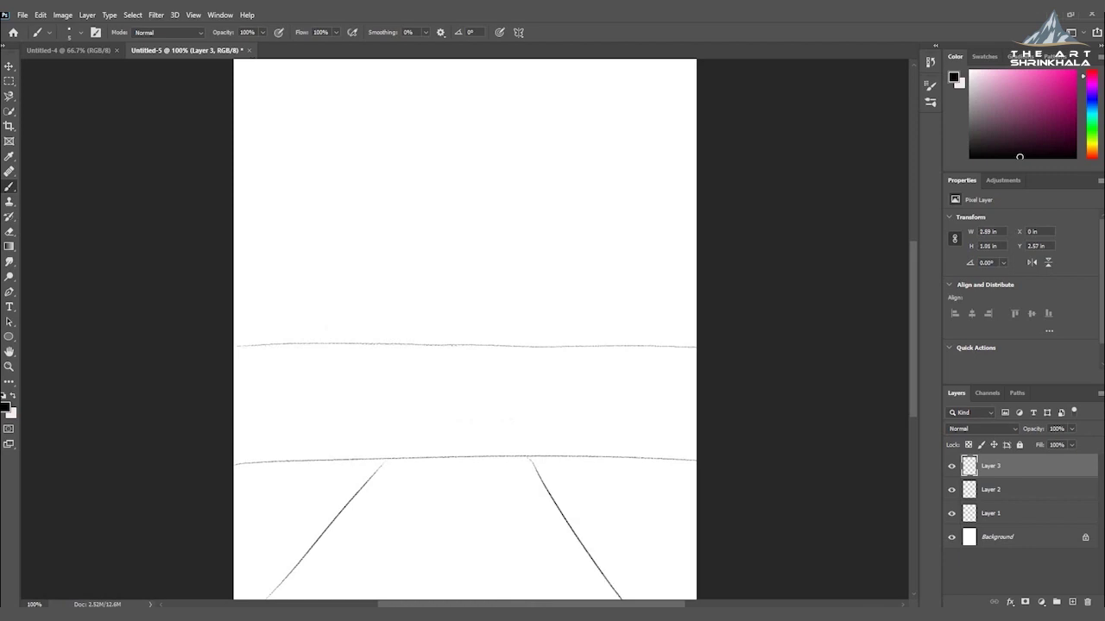
Sketch the bridge's black arch outline over the start of the path and erase the overlapping strokes
left_click_drag(423, 403, 360, 473)
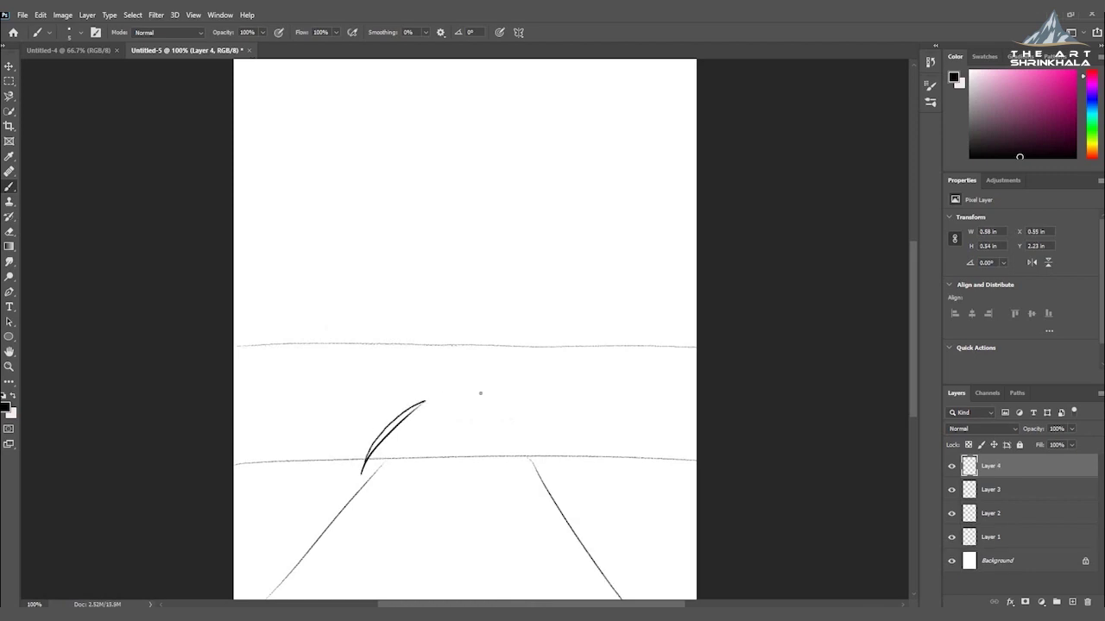
key("e")
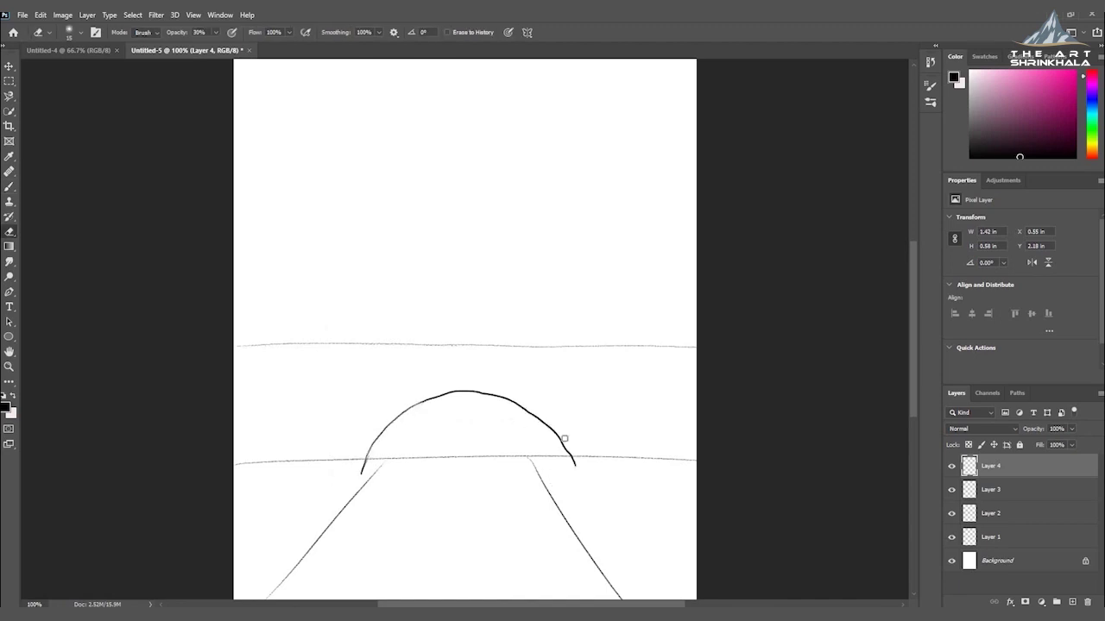
key("b")
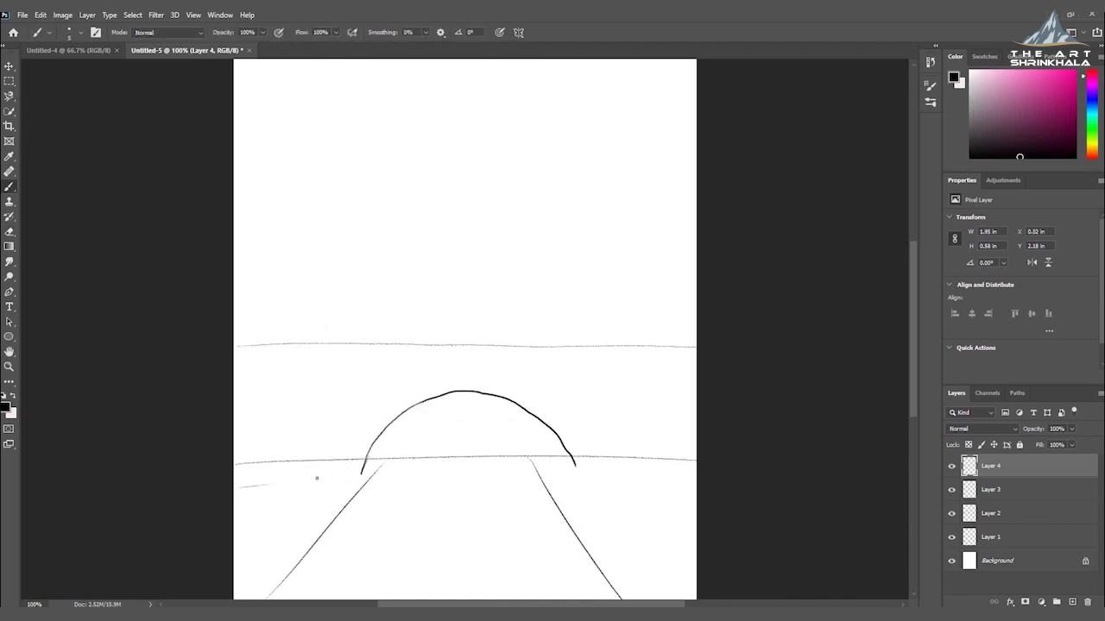
Sketch the ground lines on both sides of the arch and scribble grass hatching along both path edges
left_click_drag(248, 485, 357, 472)
left_click_drag(643, 468, 587, 472)
left_click_drag(672, 474, 589, 471)
left_click_drag(611, 473, 701, 479)
left_click_drag(385, 478, 353, 487)
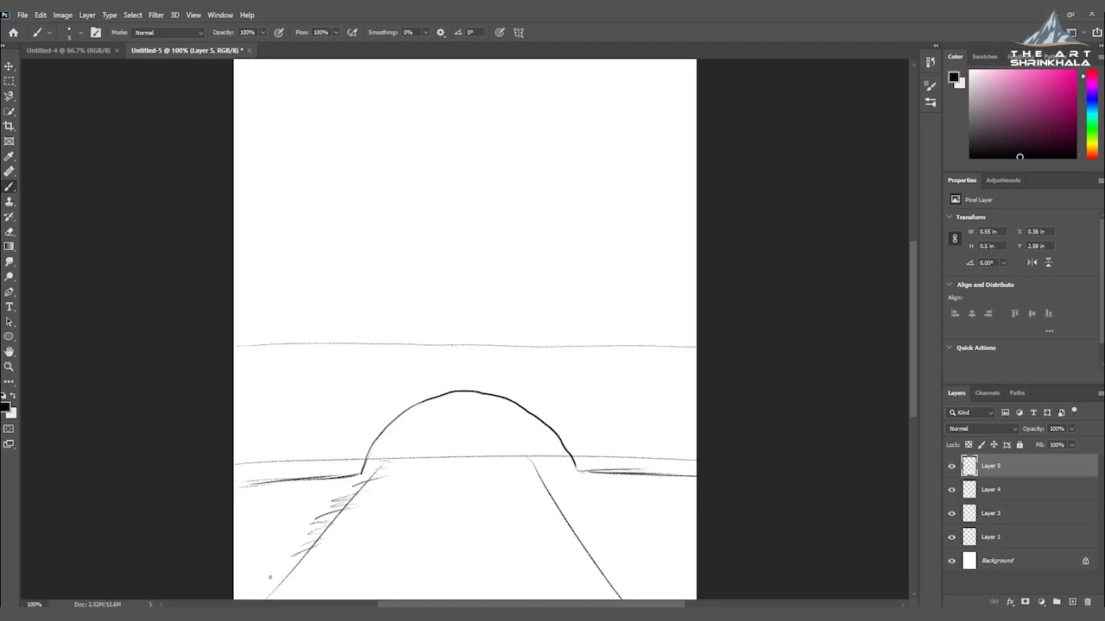
left_click_drag(264, 592, 287, 576)
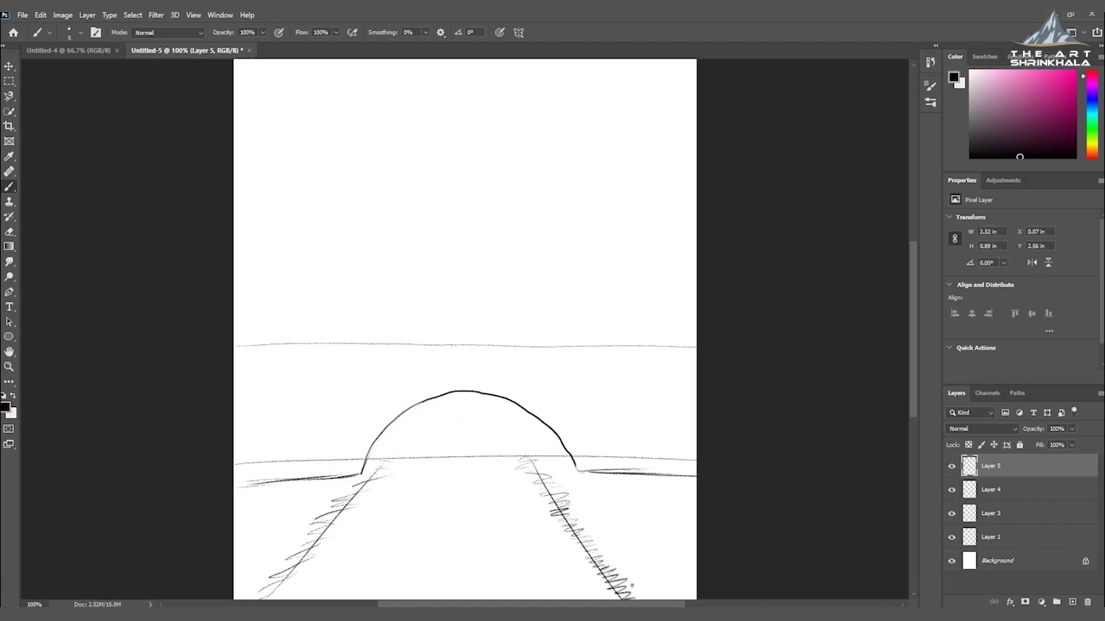
On a new layer, sketch staggered rows of bricks along the upper part of the bridge wall
key("ctrl+shift+alt+n")
left_click_drag(363, 357, 337, 358)
left_click_drag(363, 359, 392, 363)
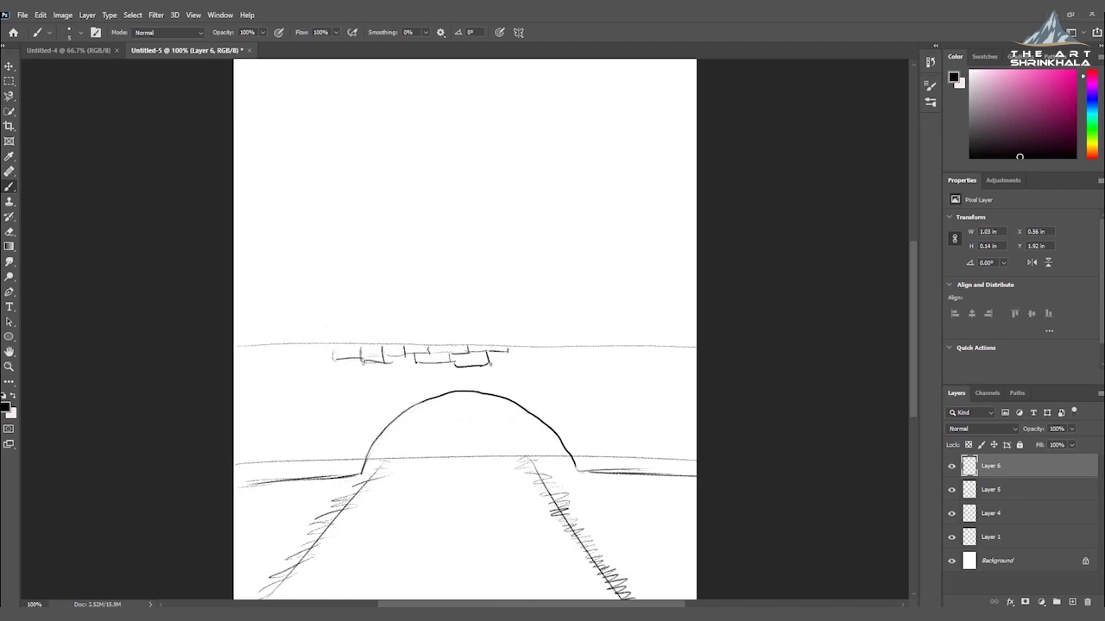
left_click_drag(536, 357, 550, 355)
left_click_drag(234, 354, 325, 353)
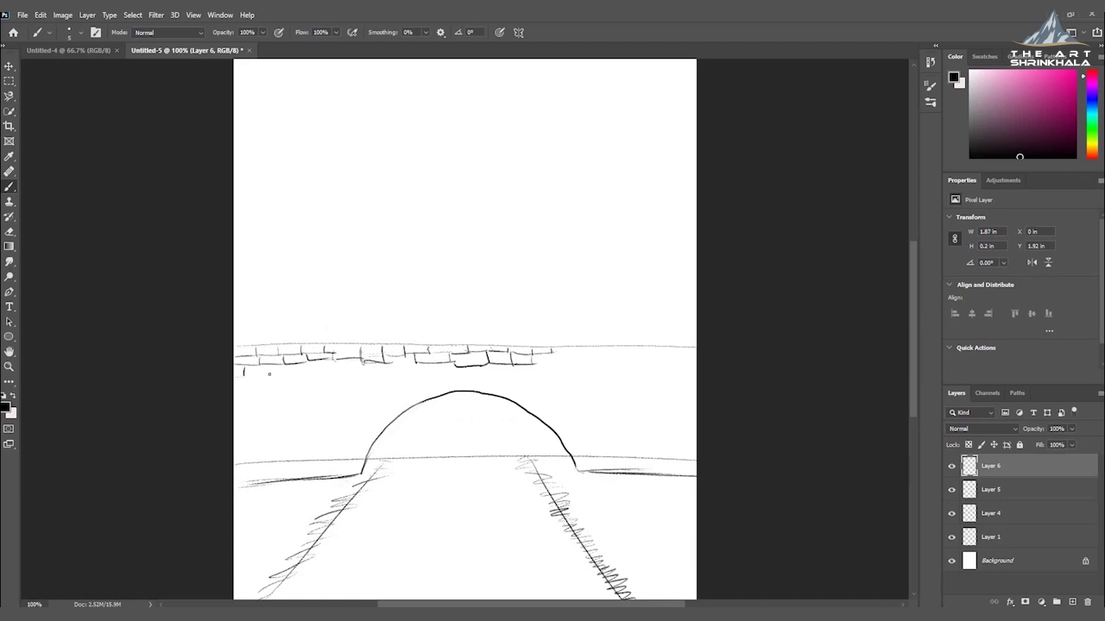
left_click_drag(299, 374, 319, 372)
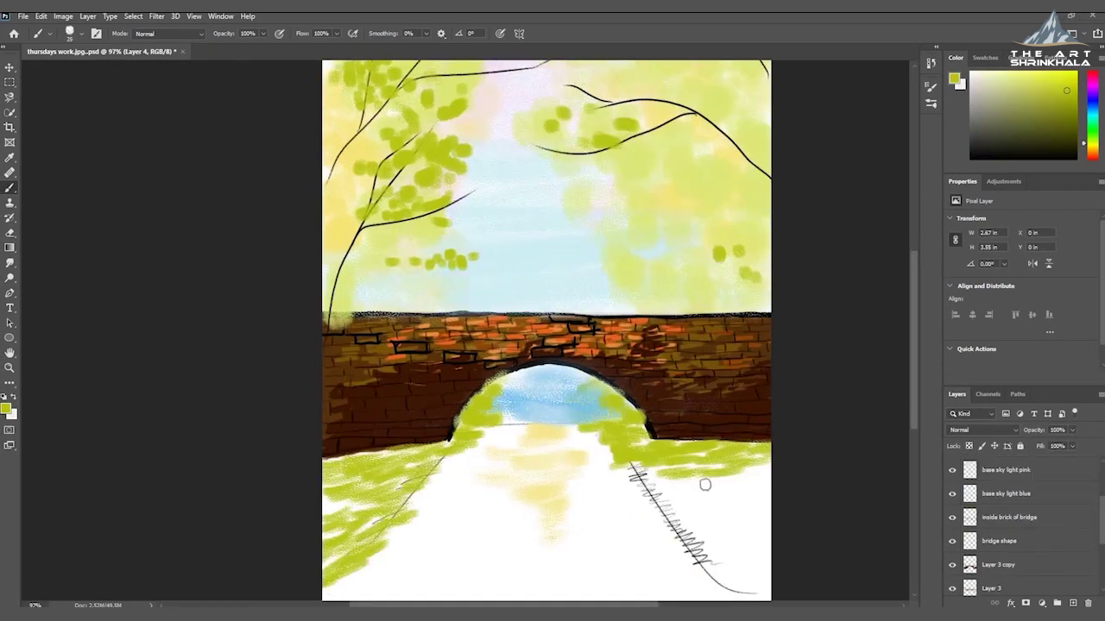
Fill the right bank with yellow-green grass strokes and dab a bush at the wall's foot beside the arch
mouse_move(705, 485)
left_mouse_down()
mouse_move(648, 464)
mouse_move(640, 472)
mouse_move(719, 537)
mouse_move(695, 557)
left_mouse_up()
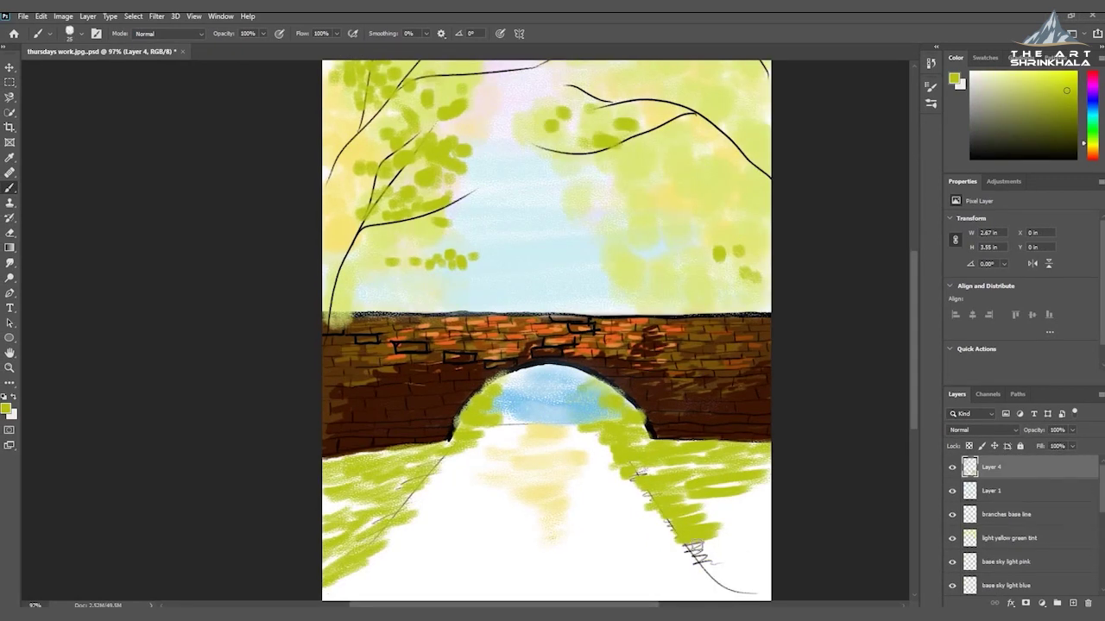
mouse_move(707, 548)
left_mouse_down()
mouse_move(771, 586)
mouse_move(726, 546)
mouse_move(779, 503)
mouse_move(729, 507)
left_mouse_up()
left_click(759, 334)
mouse_move(708, 410)
left_mouse_down()
mouse_move(752, 426)
mouse_move(755, 458)
mouse_move(686, 438)
mouse_move(764, 432)
left_mouse_up()
Dab yellow-green leaves across the trees on both sides, over the bridge's right end and inside the arch
mouse_move(750, 346)
left_mouse_down()
mouse_move(710, 347)
mouse_move(730, 325)
mouse_move(767, 321)
mouse_move(764, 300)
mouse_move(692, 305)
mouse_move(658, 289)
left_mouse_up()
mouse_move(345, 300)
left_mouse_down()
mouse_move(402, 288)
mouse_move(462, 302)
mouse_move(454, 289)
mouse_move(470, 284)
left_mouse_up()
mouse_move(686, 312)
left_mouse_down()
mouse_move(717, 292)
mouse_move(686, 264)
mouse_move(712, 252)
mouse_move(723, 296)
mouse_move(749, 257)
mouse_move(734, 298)
left_mouse_up()
mouse_move(750, 70)
left_mouse_down()
mouse_move(701, 85)
mouse_move(609, 86)
mouse_move(585, 103)
mouse_move(673, 102)
left_mouse_up()
mouse_move(765, 199)
left_mouse_down()
mouse_move(758, 246)
mouse_move(682, 172)
mouse_move(587, 200)
mouse_move(626, 225)
mouse_move(656, 207)
mouse_move(604, 185)
mouse_move(647, 190)
mouse_move(691, 223)
mouse_move(752, 178)
mouse_move(802, 120)
mouse_move(725, 86)
mouse_move(720, 120)
mouse_move(681, 142)
mouse_move(713, 188)
mouse_move(664, 168)
mouse_move(592, 81)
mouse_move(643, 76)
mouse_move(362, 264)
mouse_move(440, 233)
mouse_move(505, 64)
mouse_move(464, 90)
left_mouse_up()
left_click_drag(407, 124, 400, 136)
left_click_drag(561, 374, 616, 417)
left_click_drag(537, 421, 500, 419)
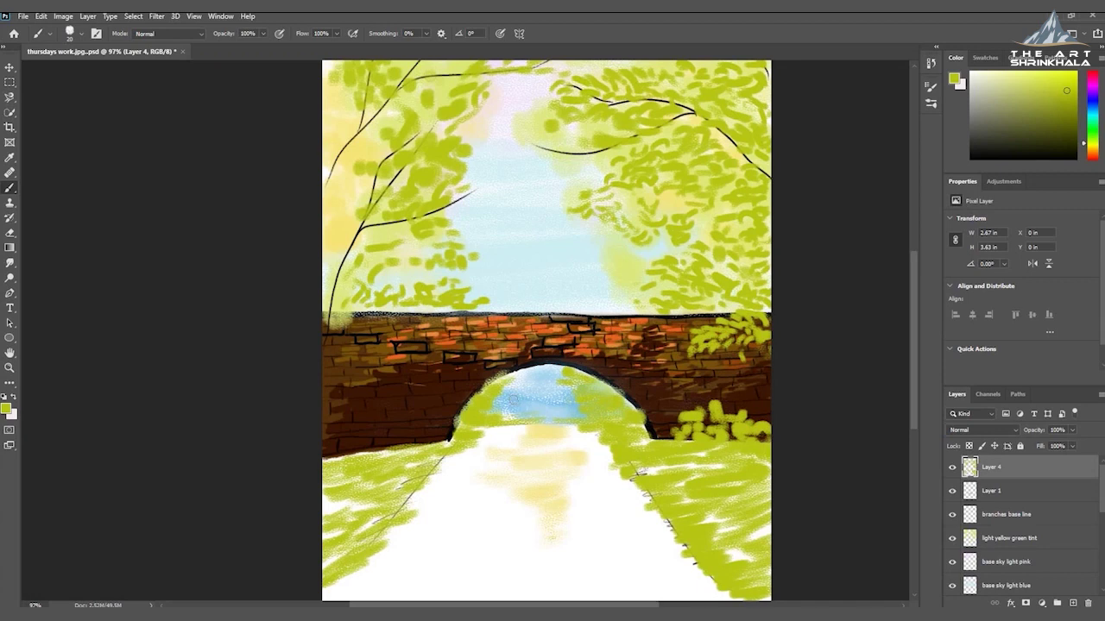
Change the foreground color to golden yellow and dab highlights on the right tree and the foliage inside the arch
left_click(6, 409)
left_click(660, 441)
left_click_drag(561, 342, 599, 345)
left_click_drag(662, 448, 657, 441)
left_click(619, 322)
key("Return")
left_click_drag(658, 248, 604, 256)
left_click_drag(494, 399, 483, 406)
left_click_drag(502, 411, 467, 416)
left_click_drag(571, 373, 560, 382)
Dab golden-yellow leaves along the sky-facing edges of both trees and in the left tree's upper branches
mouse_move(430, 240)
left_mouse_down()
mouse_move(464, 224)
mouse_move(487, 239)
left_mouse_up()
left_click_drag(614, 230, 594, 252)
left_click_drag(620, 242, 597, 253)
left_click_drag(643, 213, 631, 217)
left_click(341, 104)
left_click(421, 140)
mouse_move(409, 138)
left_mouse_down()
mouse_move(395, 149)
mouse_move(478, 120)
left_mouse_up()
left_click(472, 132)
Pick a fresher yellowish green and, on a new layer, brush grass strokes over both banks
left_click(7, 409)
mouse_move(664, 440)
left_mouse_down()
mouse_move(648, 378)
mouse_move(655, 435)
mouse_move(626, 330)
mouse_move(638, 443)
mouse_move(737, 455)
left_mouse_up()
left_click(632, 341)
left_click(634, 348)
left_click(765, 309)
left_click(1073, 603)
left_click_drag(642, 466, 763, 460)
mouse_move(674, 490)
left_mouse_down()
mouse_move(631, 471)
mouse_move(658, 498)
mouse_move(734, 498)
mouse_move(754, 483)
mouse_move(754, 462)
mouse_move(743, 509)
mouse_move(676, 516)
mouse_move(744, 520)
mouse_move(711, 529)
mouse_move(743, 539)
mouse_move(723, 550)
mouse_move(719, 532)
mouse_move(753, 555)
mouse_move(741, 582)
mouse_move(709, 570)
mouse_move(777, 605)
left_mouse_up()
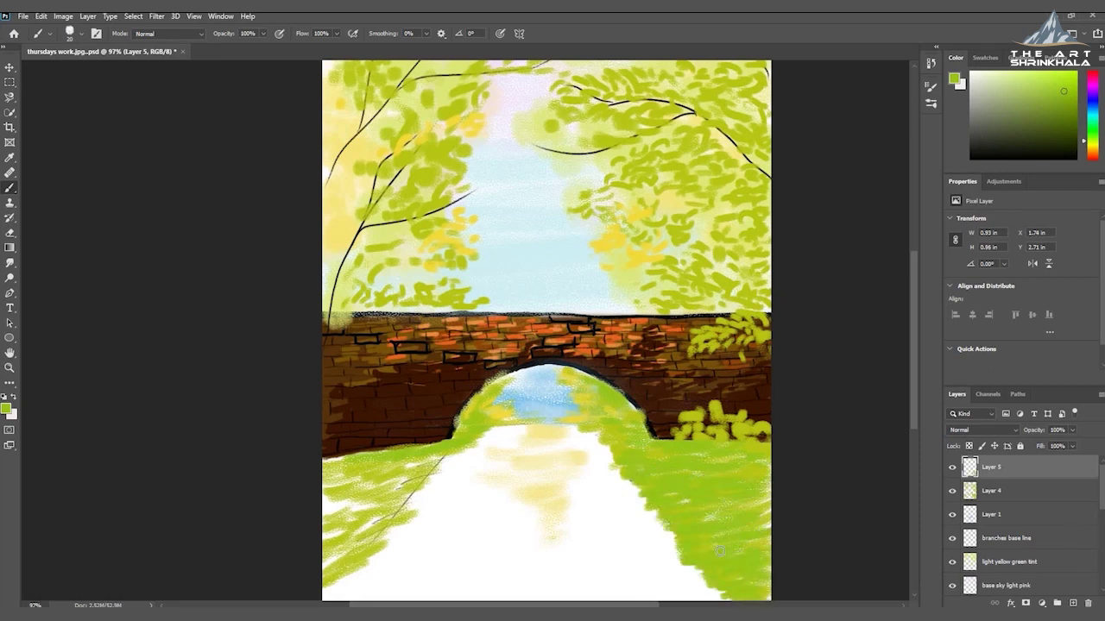
mouse_move(435, 458)
left_mouse_down()
mouse_move(423, 483)
mouse_move(345, 556)
mouse_move(362, 573)
mouse_move(316, 561)
mouse_move(341, 492)
mouse_move(408, 474)
left_mouse_up()
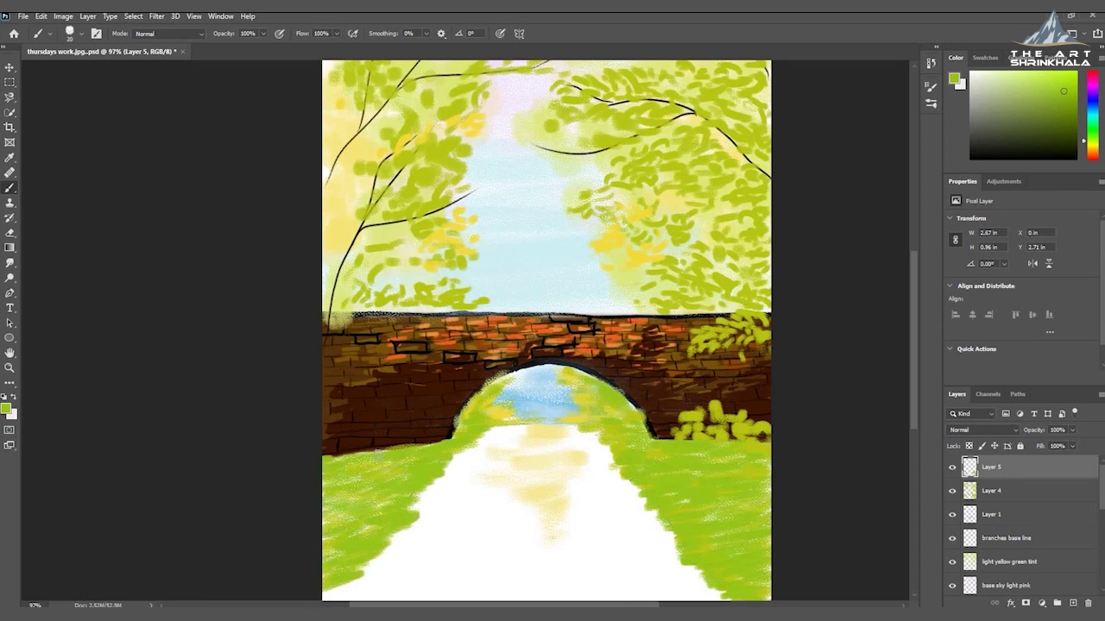
Dab fresh green leaves on the foliage overhanging the bridge's right end and throughout the left tree
mouse_move(749, 321)
left_mouse_down()
mouse_move(686, 370)
mouse_move(700, 332)
left_mouse_up()
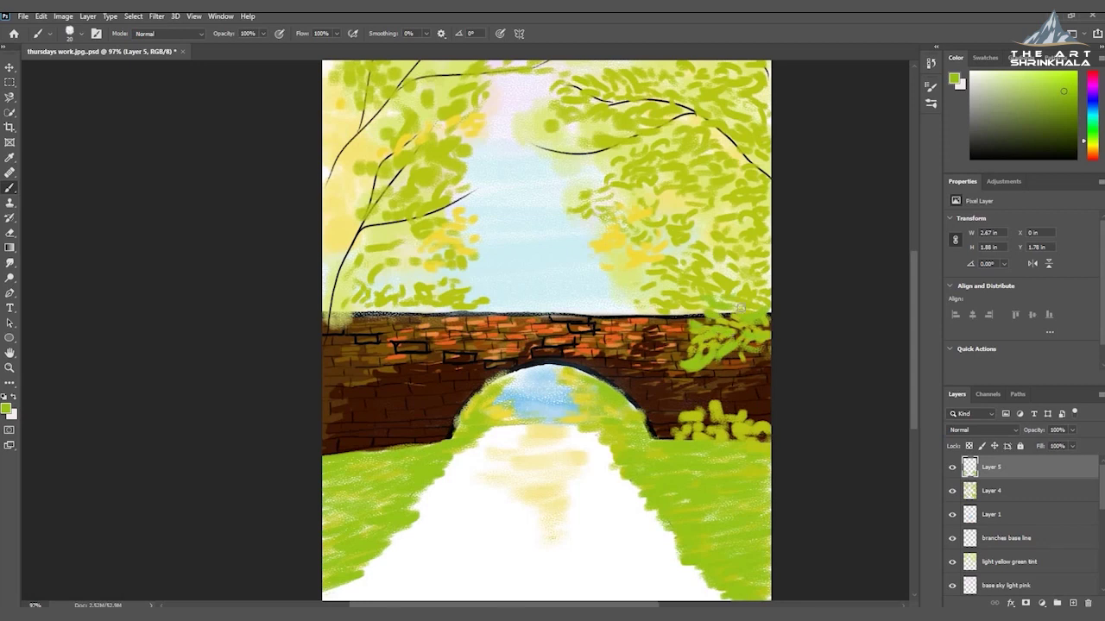
left_click_drag(755, 371, 761, 385)
mouse_move(328, 259)
left_mouse_down()
mouse_move(440, 277)
mouse_move(448, 213)
mouse_move(483, 213)
mouse_move(440, 195)
mouse_move(384, 238)
left_mouse_up()
mouse_move(463, 114)
left_mouse_down()
mouse_move(504, 73)
mouse_move(371, 125)
mouse_move(349, 95)
left_mouse_up()
left_click_drag(681, 86, 733, 65)
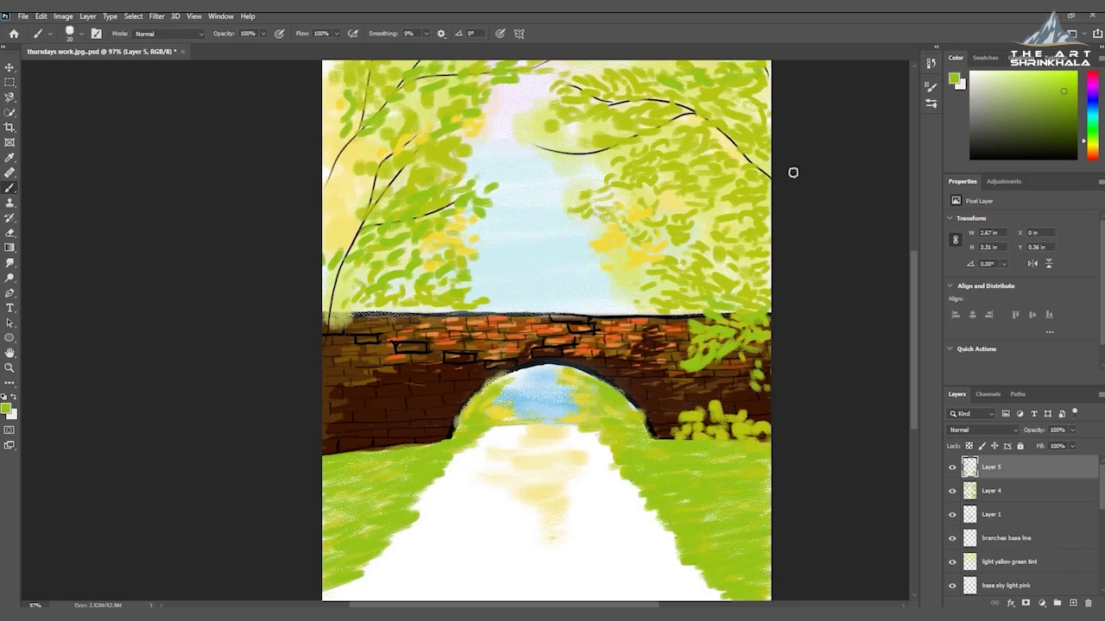
Pick a dark olive green, dab leaves at the left tree's outer edge and stroke a shadow onto the left bank
key("i")
left_click(7, 408)
left_click(637, 397)
left_click(757, 312)
left_click_drag(347, 209, 340, 220)
left_click_drag(352, 202, 328, 216)
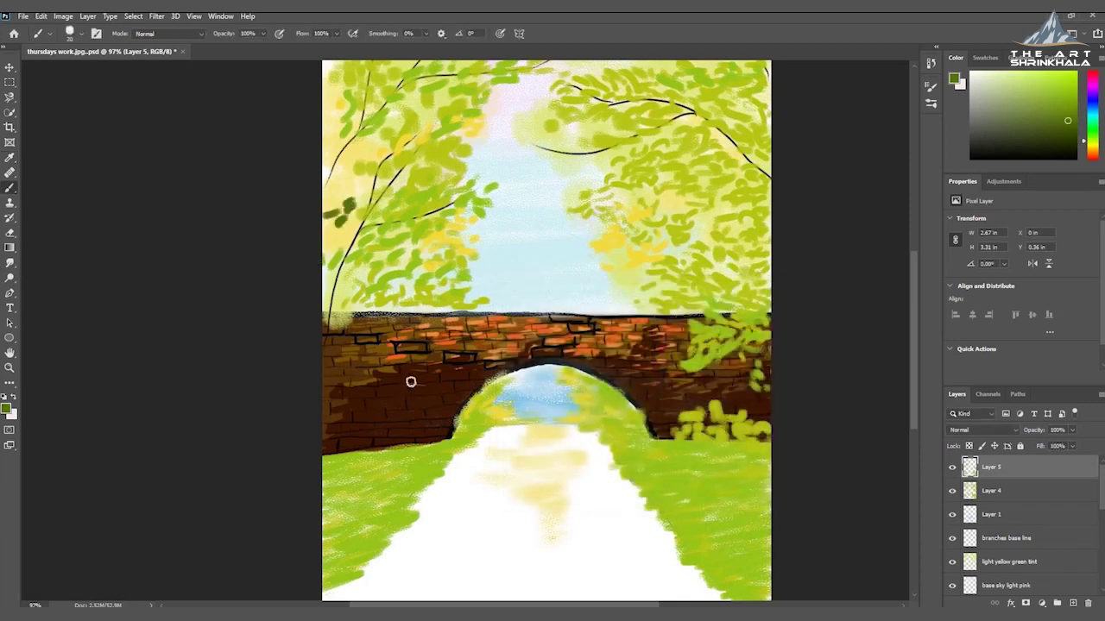
mouse_move(372, 466)
left_mouse_down()
mouse_move(349, 472)
mouse_move(418, 454)
left_mouse_up()
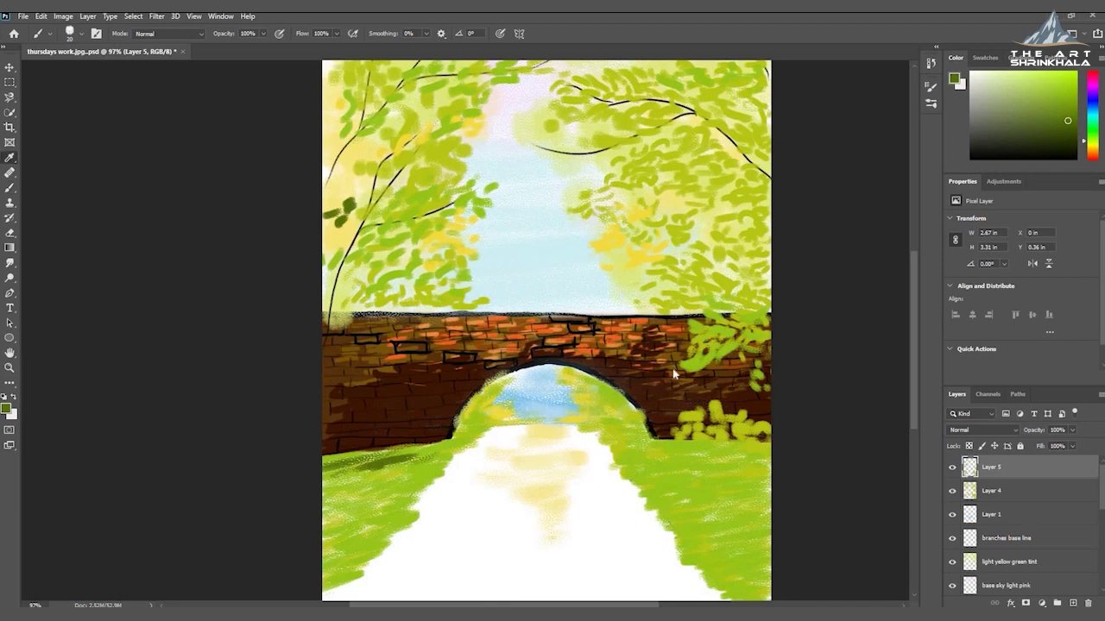
Pick a deep green and shade the left bank's grass just below the bridge and at the arch's left foot
key("F7")
left_click_drag(665, 429, 666, 414)
left_click(645, 394)
left_click(763, 311)
key("b")
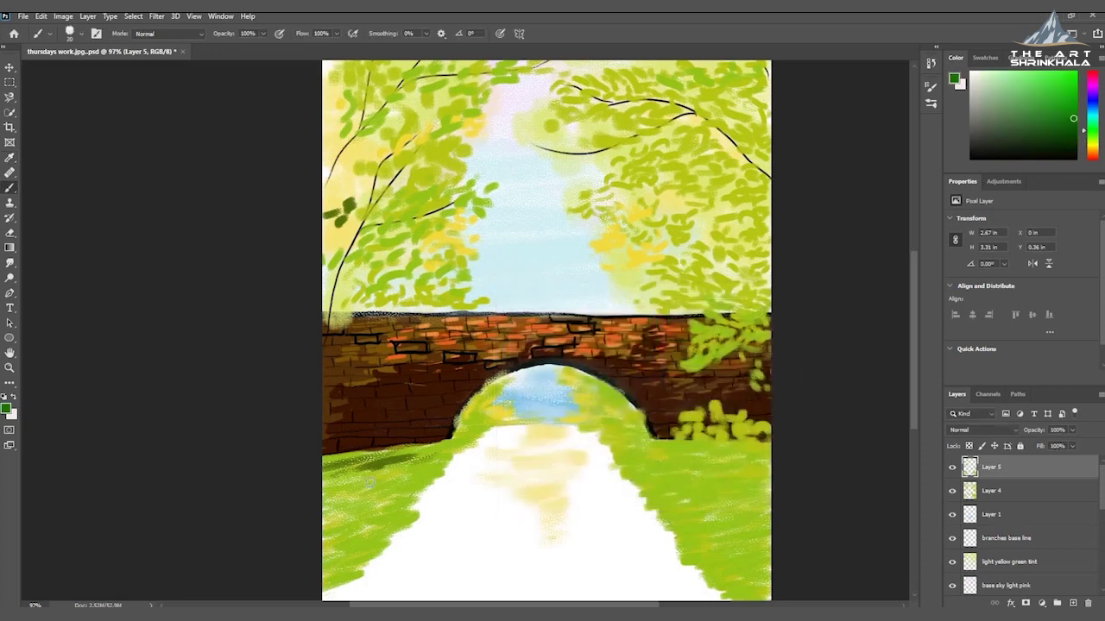
left_click_drag(382, 462, 485, 432)
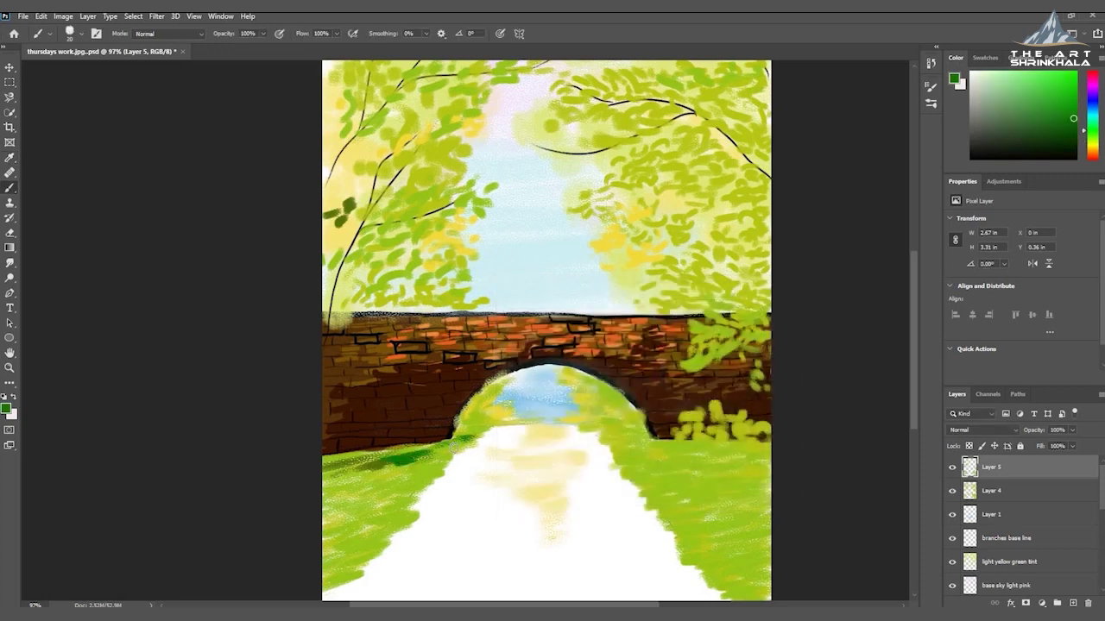
mouse_move(473, 424)
left_mouse_down()
mouse_move(509, 425)
mouse_move(491, 425)
left_mouse_up()
left_click_drag(457, 446, 399, 465)
Reduce the brush size to 10 and hatch the grass of both banks with deep green strokes
key("[")
key("bracketleft")
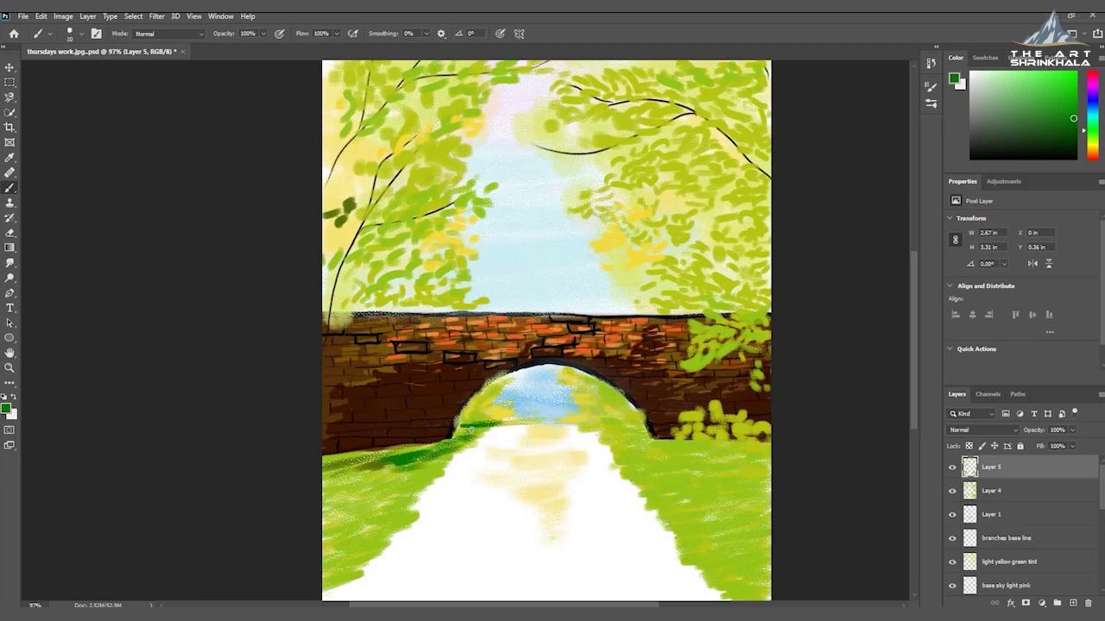
mouse_move(485, 428)
left_mouse_down()
mouse_move(404, 473)
mouse_move(347, 485)
mouse_move(332, 457)
mouse_move(440, 441)
left_mouse_up()
mouse_move(350, 493)
left_mouse_down()
mouse_move(463, 463)
mouse_move(384, 500)
mouse_move(307, 506)
mouse_move(331, 497)
mouse_move(301, 478)
mouse_move(358, 457)
left_mouse_up()
mouse_move(340, 508)
left_mouse_down()
mouse_move(328, 509)
mouse_move(423, 502)
mouse_move(336, 515)
mouse_move(428, 513)
mouse_move(350, 528)
mouse_move(409, 529)
mouse_move(304, 547)
mouse_move(337, 536)
mouse_move(324, 518)
left_mouse_up()
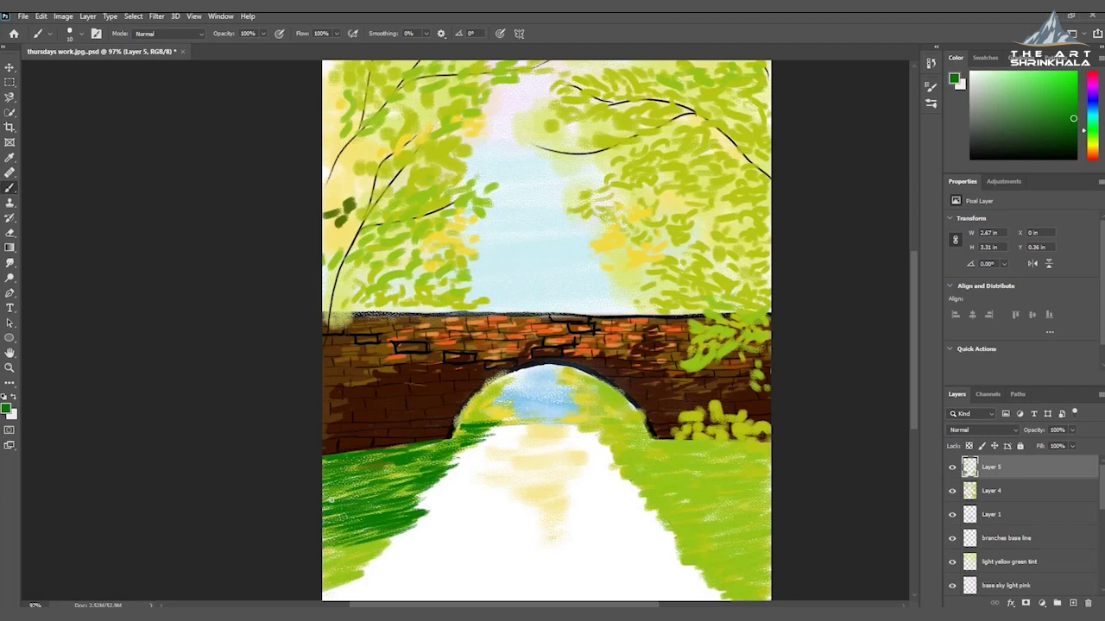
left_click_drag(384, 541, 314, 597)
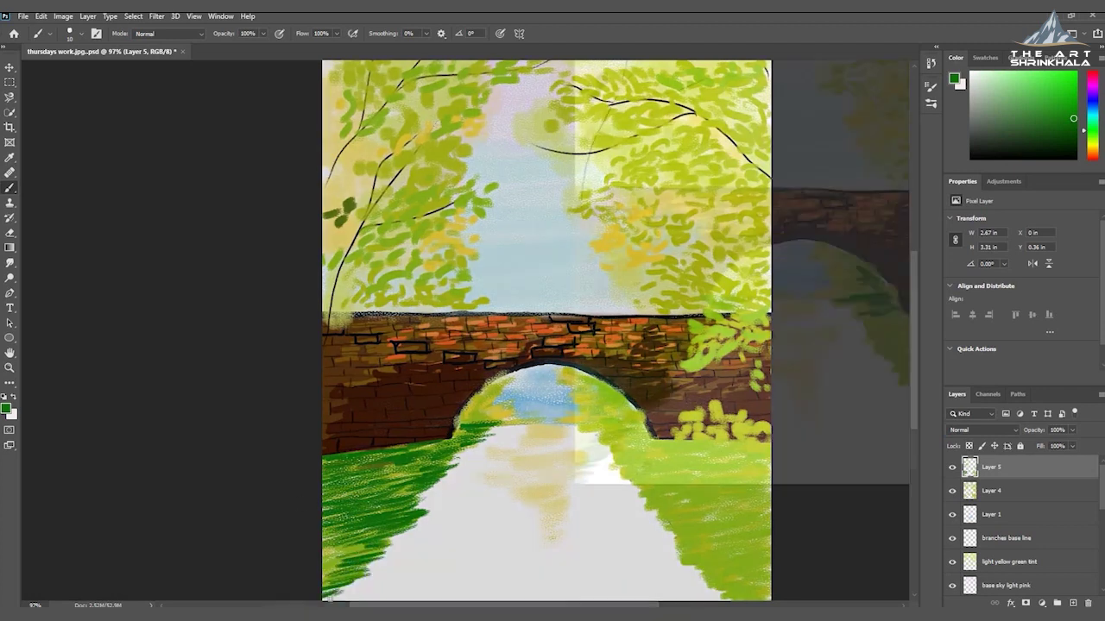
mouse_move(523, 302)
left_mouse_down()
mouse_move(725, 334)
mouse_move(561, 322)
mouse_move(590, 342)
mouse_move(561, 352)
mouse_move(646, 367)
left_mouse_up()
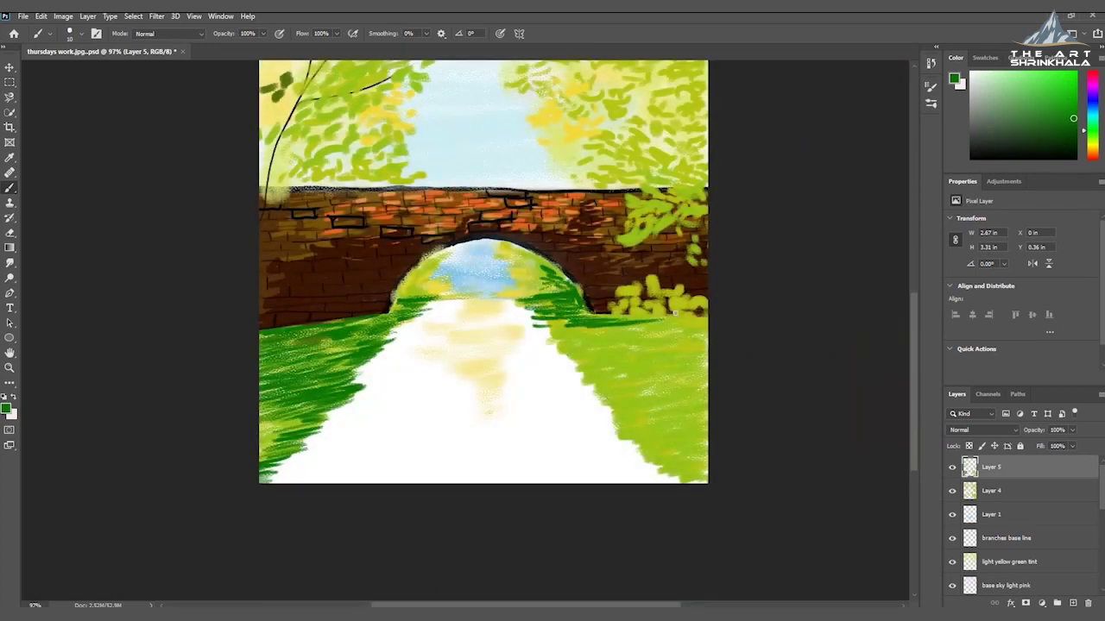
mouse_move(665, 363)
left_mouse_down()
mouse_move(718, 360)
mouse_move(595, 406)
mouse_move(703, 406)
mouse_move(623, 417)
mouse_move(725, 431)
mouse_move(690, 441)
mouse_move(681, 470)
mouse_move(647, 457)
mouse_move(668, 445)
mouse_move(706, 466)
left_mouse_up()
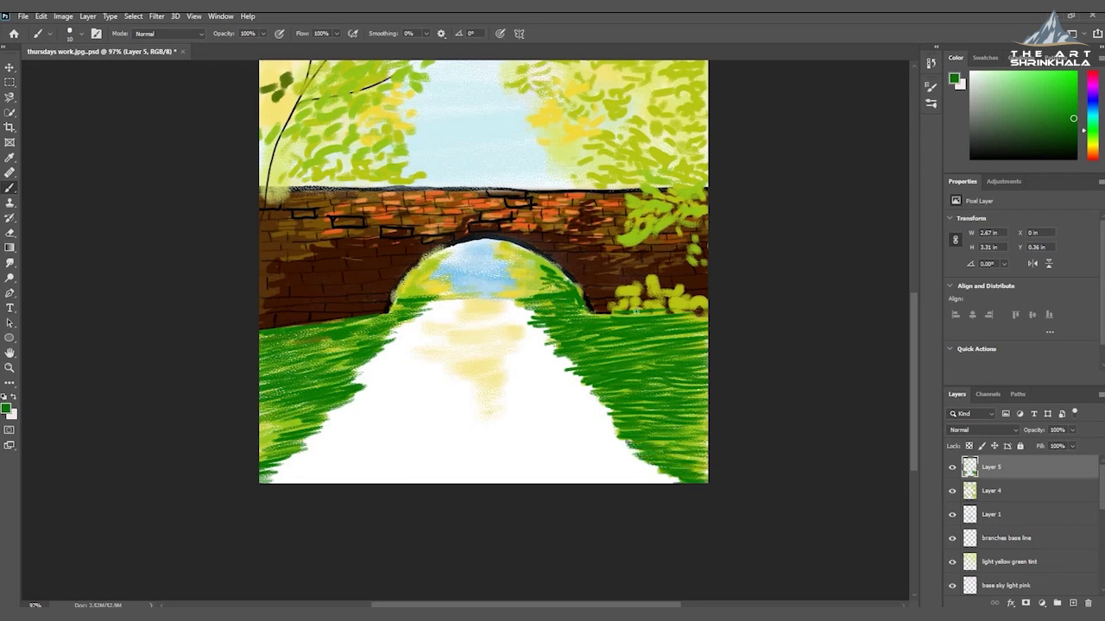
Dab deep green leaves on the bush, the lower parts of both trees and the foliage overhanging the bridge
left_click_drag(644, 293, 663, 277)
left_click_drag(382, 120, 399, 135)
left_click_drag(409, 141, 421, 135)
mouse_move(596, 131)
left_mouse_down()
mouse_move(611, 123)
mouse_move(607, 135)
left_mouse_up()
left_click_drag(611, 145, 626, 135)
mouse_move(588, 157)
left_mouse_down()
mouse_move(614, 146)
mouse_move(644, 121)
left_mouse_up()
left_click_drag(649, 121, 657, 117)
mouse_move(670, 164)
left_mouse_down()
mouse_move(692, 177)
mouse_move(689, 201)
mouse_move(704, 223)
left_mouse_up()
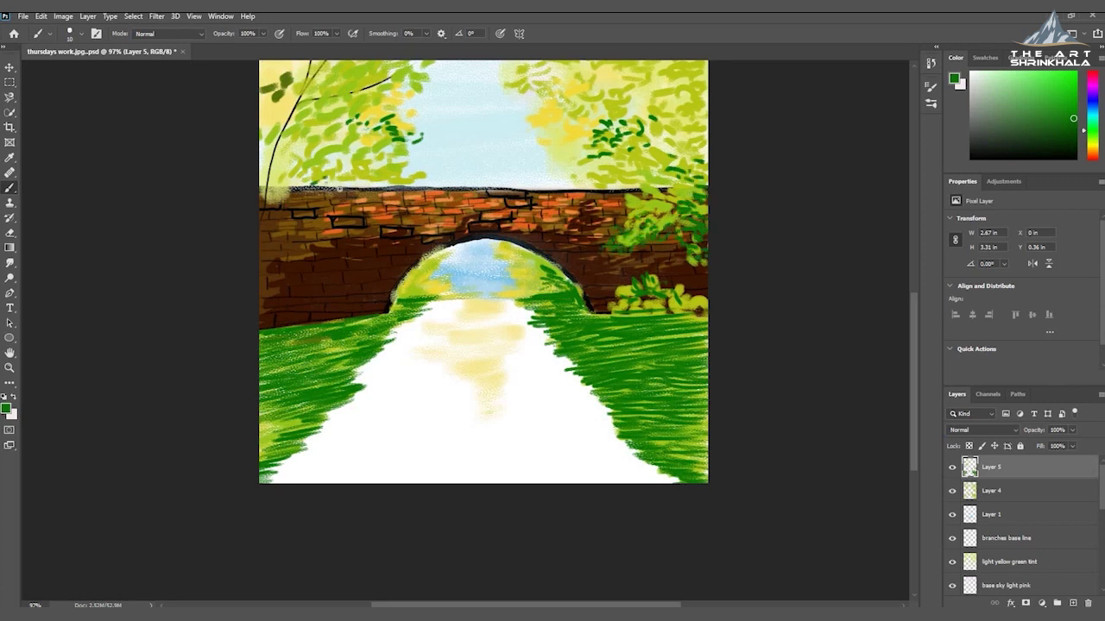
Add deep green strokes to the left tree's foliage, a tuft at the bridge's left foot and the right bank's edge
left_click_drag(338, 147, 376, 165)
left_click_drag(269, 303, 296, 325)
left_click_drag(697, 354, 701, 474)
left_click_drag(399, 228, 420, 204)
left_click_drag(379, 238, 347, 264)
mouse_move(397, 209)
left_mouse_down()
mouse_move(428, 190)
mouse_move(373, 160)
left_mouse_up()
Dab deep green leaves through the upper branches of both trees and the lower part of the right tree
scroll(392, 78, "up", 3)
mouse_move(604, 172)
left_mouse_down()
mouse_move(491, 220)
mouse_move(542, 252)
mouse_move(551, 201)
mouse_move(618, 200)
left_mouse_up()
left_click_drag(700, 142, 703, 151)
left_click_drag(688, 152, 673, 176)
left_click_drag(366, 150, 335, 188)
left_click_drag(397, 131, 385, 149)
left_click_drag(393, 159, 378, 164)
left_click_drag(419, 119, 382, 138)
left_click_drag(283, 186, 294, 214)
mouse_move(605, 416)
left_mouse_down()
mouse_move(579, 423)
mouse_move(634, 404)
left_mouse_up()
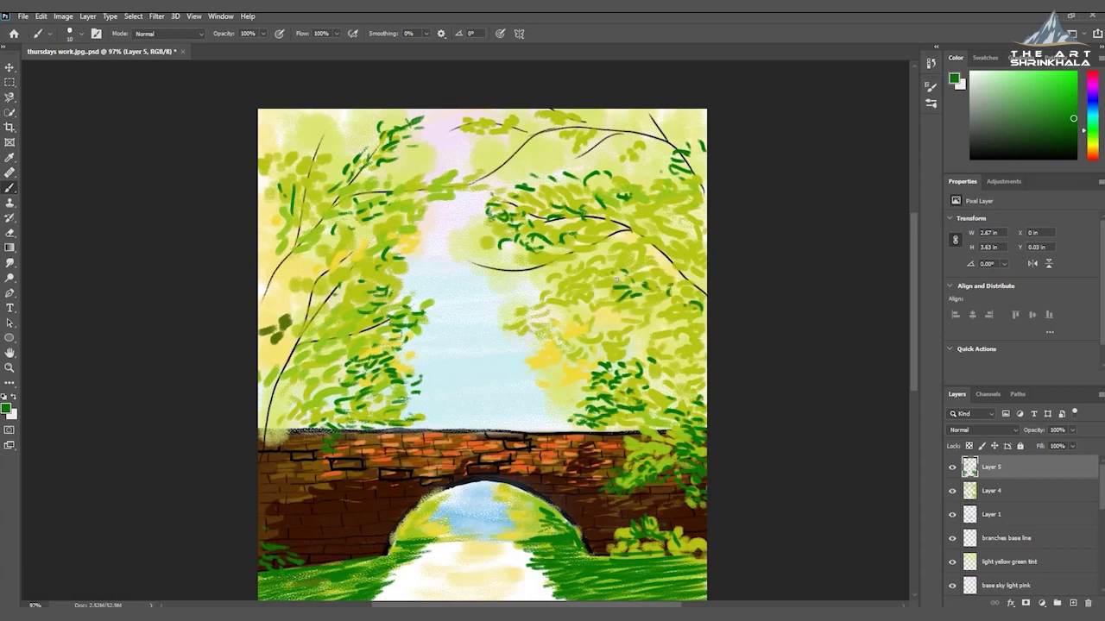
left_click_drag(618, 135, 641, 110)
left_click_drag(332, 144, 362, 130)
On a new layer, pick bright green #26d819 and add strokes to the left tree, the bridge's left end and both banks
left_click(1073, 603)
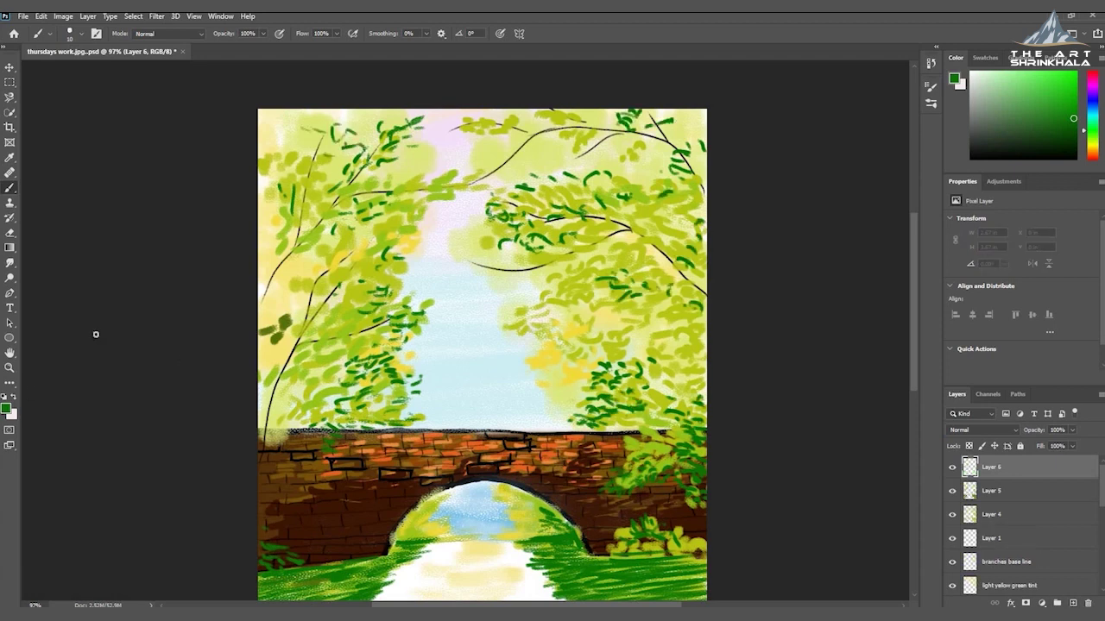
left_click(6, 409)
left_click(572, 330)
left_click(633, 339)
left_click(764, 309)
left_click_drag(283, 438, 294, 450)
left_click_drag(366, 584, 336, 595)
left_click_drag(575, 560, 644, 583)
mouse_move(314, 371)
left_mouse_down()
mouse_move(326, 396)
mouse_move(375, 366)
left_mouse_up()
left_click_drag(326, 387, 344, 392)
Change the foreground color to a medium leaf green and dab leaves through the left tree
left_click(6, 408)
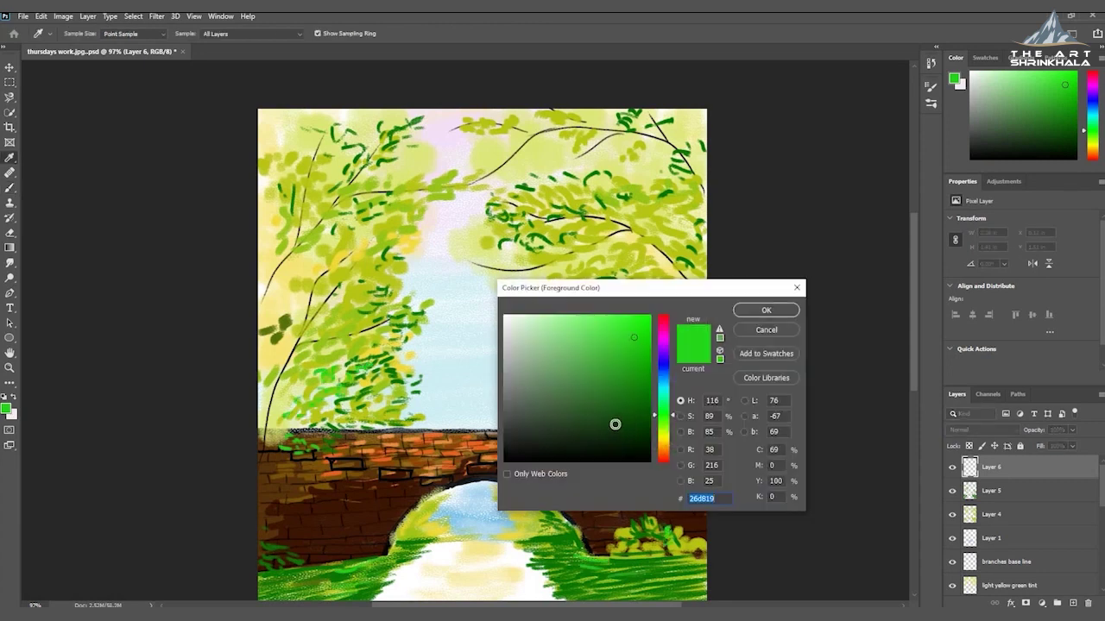
left_click_drag(663, 418, 663, 431)
left_click(638, 374)
left_click(661, 423)
left_click(764, 310)
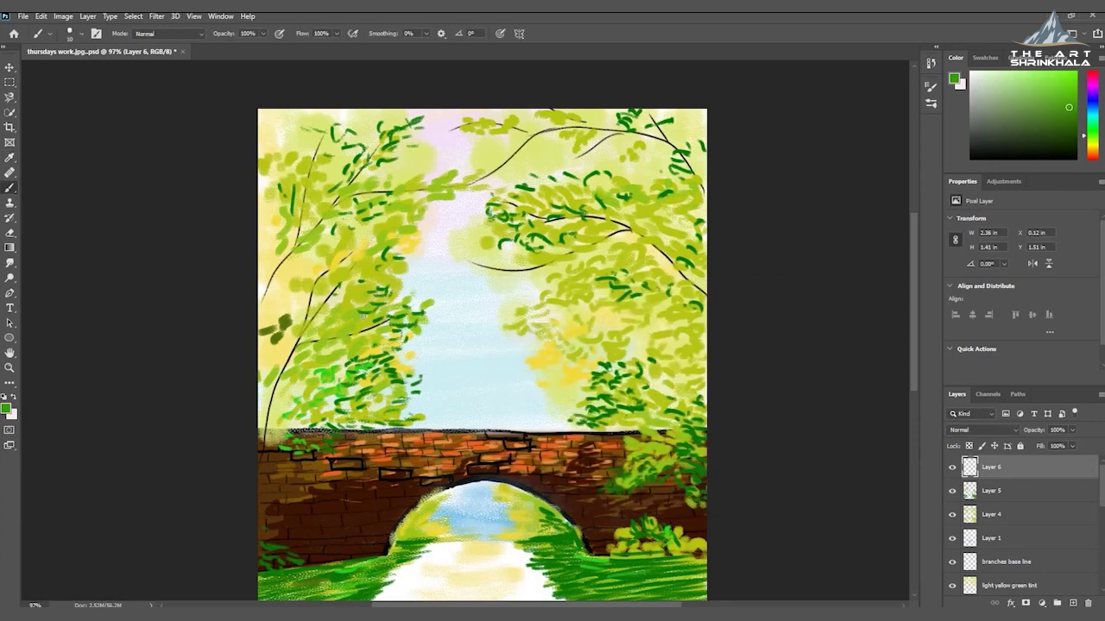
left_click_drag(361, 296, 342, 314)
left_click_drag(338, 300, 307, 330)
mouse_move(311, 269)
left_mouse_down()
mouse_move(352, 234)
mouse_move(291, 156)
mouse_move(367, 179)
mouse_move(368, 128)
mouse_move(349, 217)
mouse_move(391, 223)
mouse_move(344, 292)
mouse_move(381, 266)
mouse_move(424, 292)
mouse_move(636, 309)
mouse_move(685, 409)
mouse_move(661, 441)
mouse_move(680, 430)
mouse_move(628, 385)
mouse_move(701, 386)
mouse_move(618, 366)
mouse_move(651, 369)
mouse_move(682, 354)
mouse_move(597, 342)
left_mouse_up()
Brush medium green strokes onto the right bank and through the right tree up to its top branches
mouse_move(675, 575)
left_mouse_down()
mouse_move(270, 552)
mouse_move(321, 561)
mouse_move(420, 542)
mouse_move(561, 544)
mouse_move(567, 530)
mouse_move(536, 558)
left_mouse_up()
left_click_drag(556, 426, 604, 323)
mouse_move(640, 197)
left_mouse_down()
mouse_move(526, 184)
mouse_move(652, 203)
left_mouse_up()
mouse_move(648, 161)
left_mouse_down()
mouse_move(669, 121)
mouse_move(617, 138)
mouse_move(691, 181)
mouse_move(586, 268)
mouse_move(336, 371)
mouse_move(371, 357)
mouse_move(423, 423)
left_mouse_up()
On a new layer, dab muted green on the right tree's inner edge and sampled pale yellow-green highlights across the foliage
left_click(6, 409)
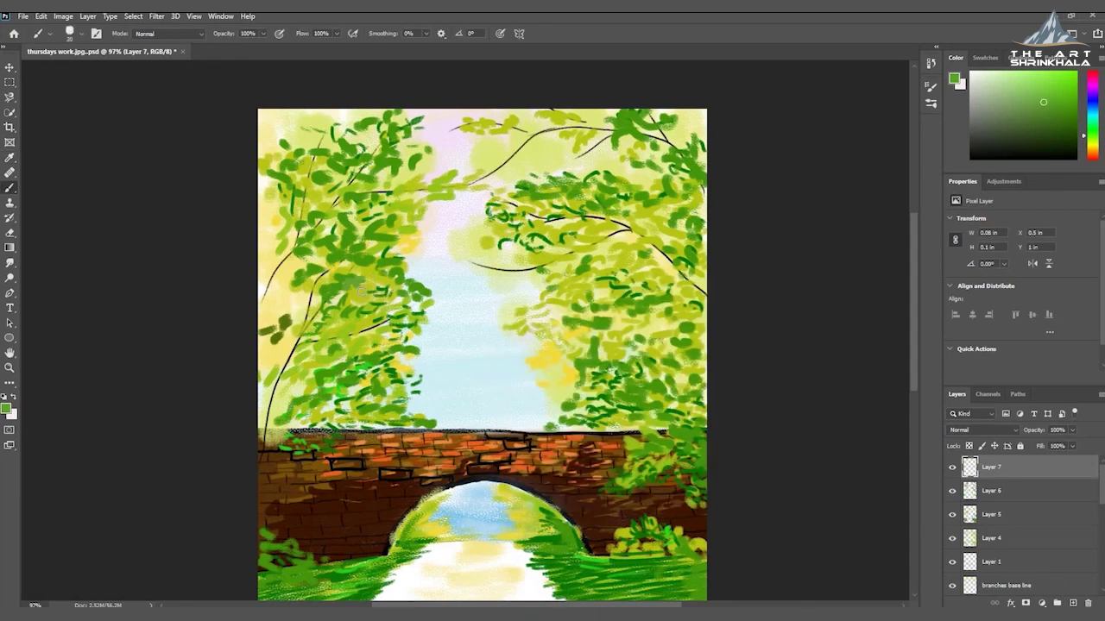
mouse_move(529, 375)
left_mouse_down()
mouse_move(540, 401)
mouse_move(508, 313)
mouse_move(528, 285)
left_mouse_up()
left_click(320, 166, "alt")
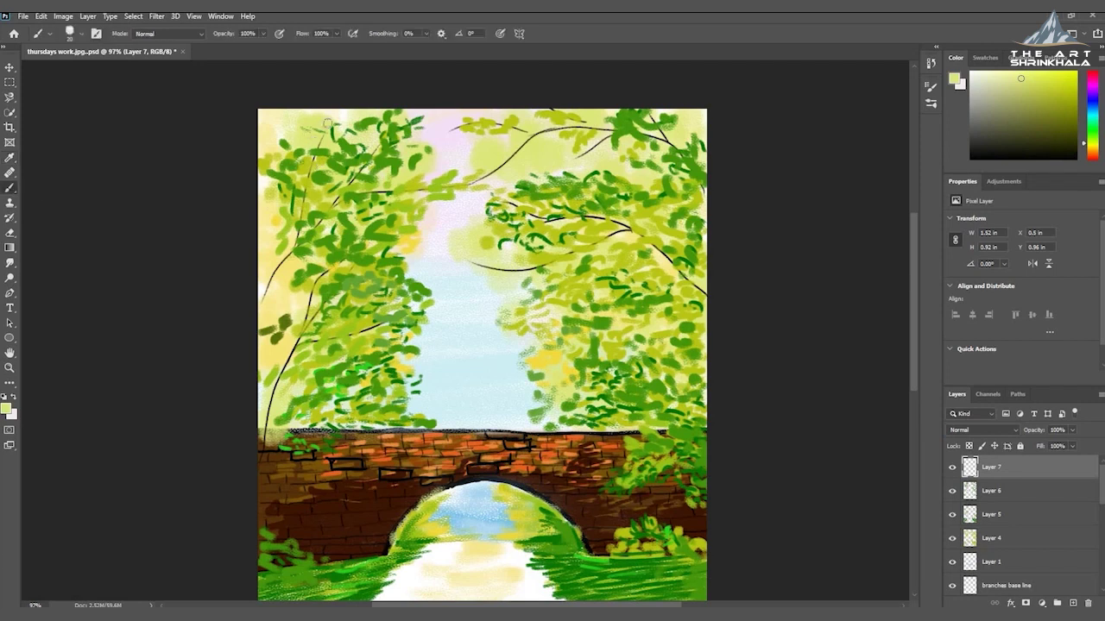
mouse_move(431, 242)
left_mouse_down()
mouse_move(437, 259)
mouse_move(497, 201)
left_mouse_up()
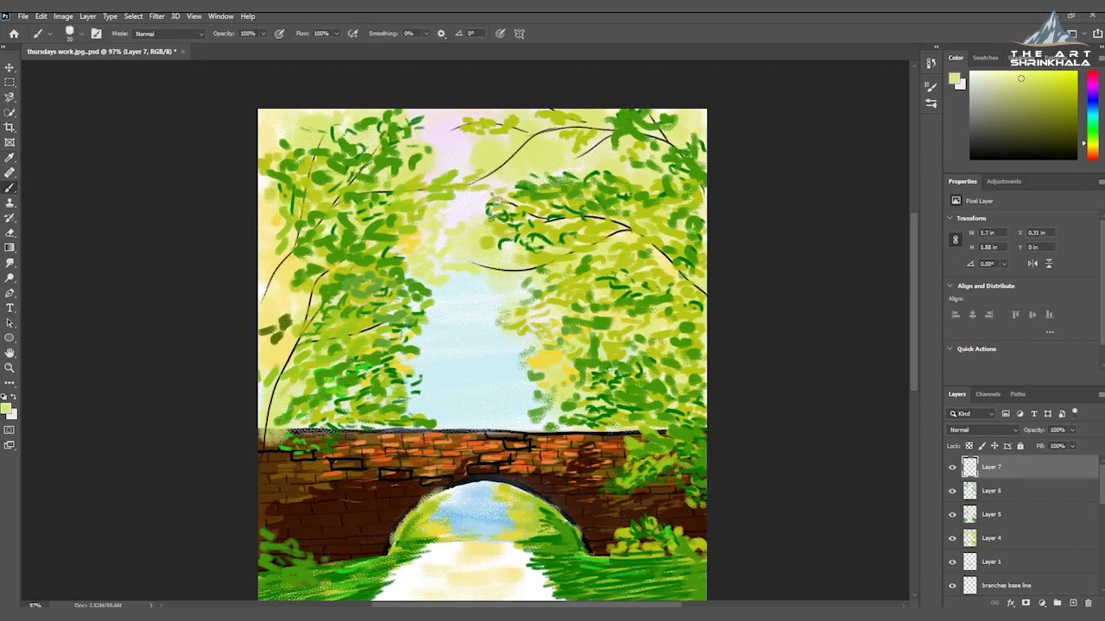
mouse_move(643, 466)
left_mouse_down()
mouse_move(615, 434)
mouse_move(613, 483)
mouse_move(592, 504)
mouse_move(656, 480)
left_mouse_up()
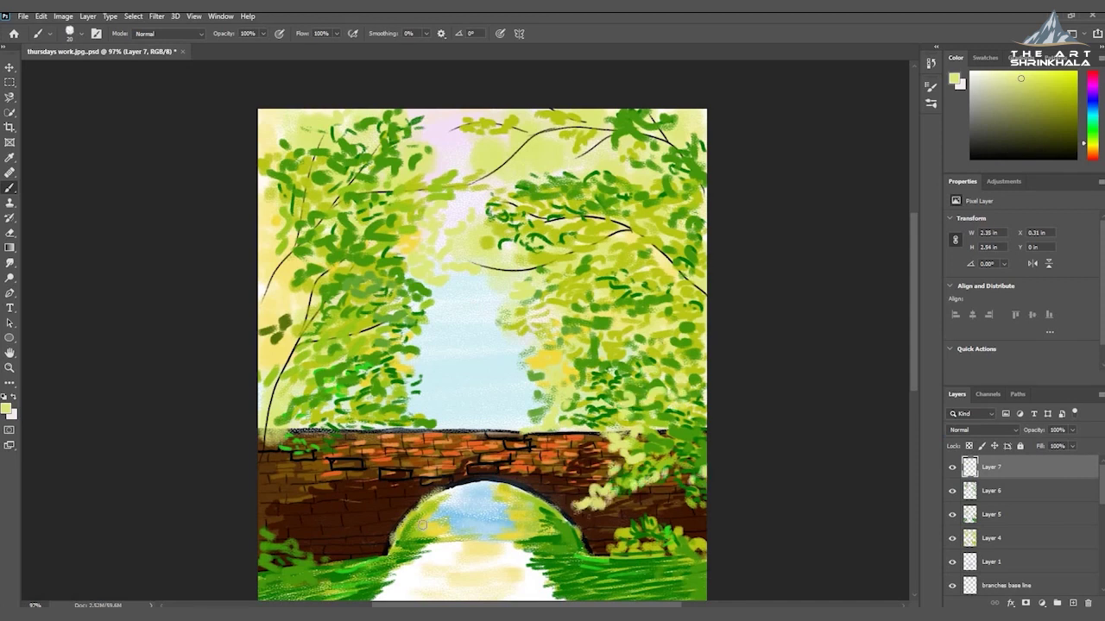
mouse_move(530, 511)
left_mouse_down()
mouse_move(552, 522)
mouse_move(537, 533)
left_mouse_up()
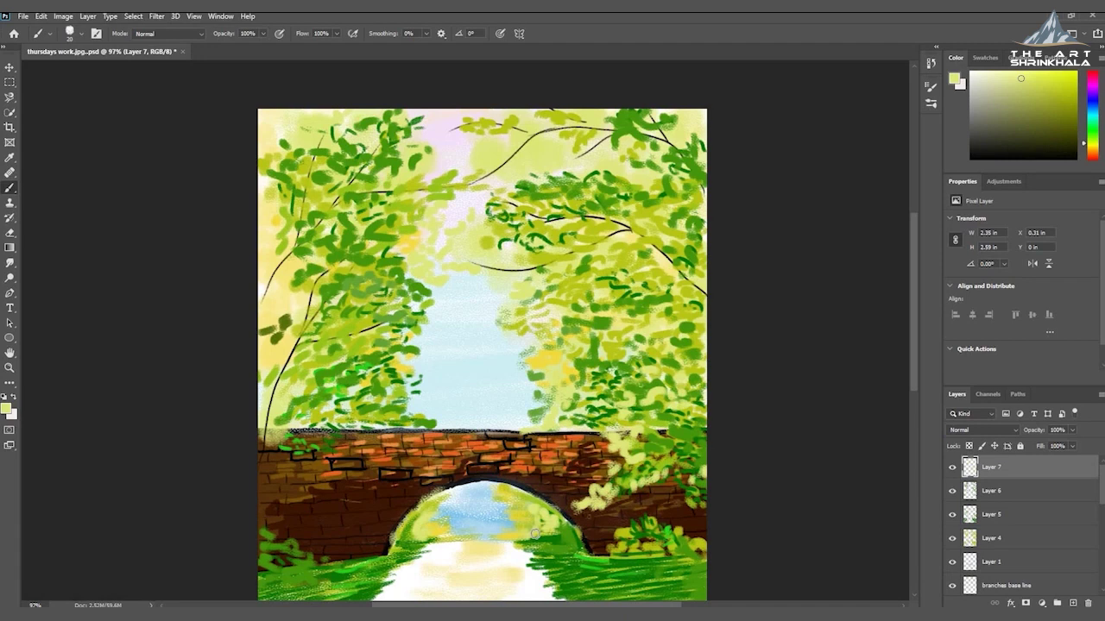
Sample the golden yellow from the right tree and dab highlights along the sky-facing edges of both trees
left_click(9, 157)
left_click(545, 358)
left_click(10, 187)
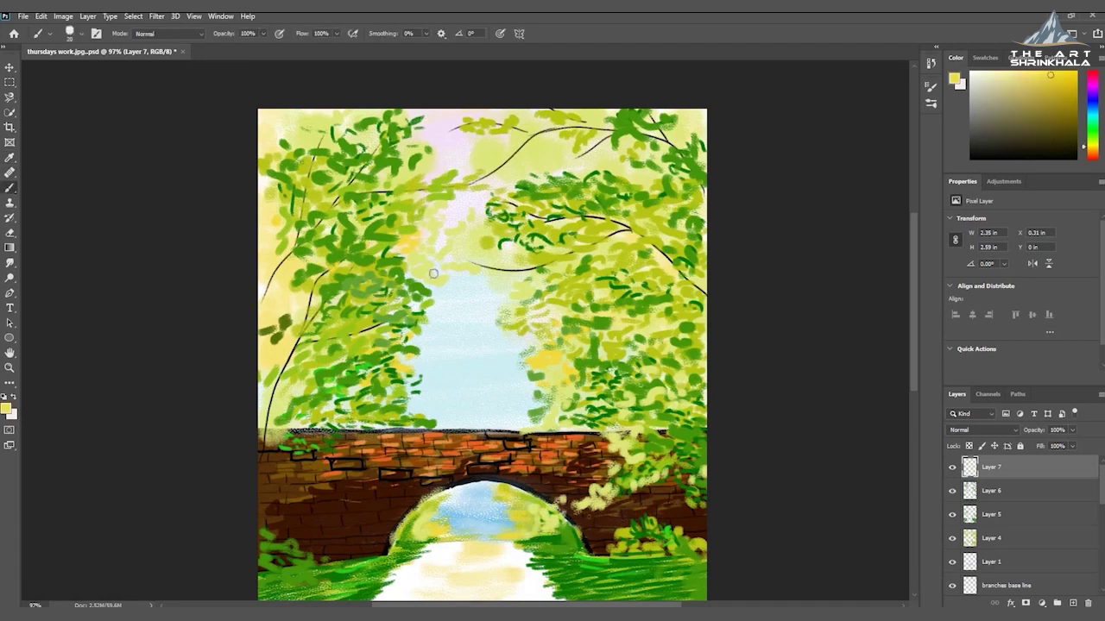
mouse_move(410, 339)
left_mouse_down()
mouse_move(431, 320)
mouse_move(397, 312)
left_mouse_up()
left_click_drag(546, 311, 528, 316)
mouse_move(524, 361)
left_mouse_down()
mouse_move(504, 378)
mouse_move(519, 414)
left_mouse_up()
mouse_move(395, 402)
left_mouse_down()
mouse_move(431, 387)
mouse_move(435, 414)
mouse_move(447, 392)
mouse_move(444, 413)
left_mouse_up()
Dab golden-yellow leaves around the right tree's upper branches
left_click_drag(540, 249, 523, 254)
mouse_move(517, 257)
left_mouse_down()
mouse_move(493, 269)
mouse_move(502, 241)
left_mouse_up()
left_click_drag(526, 214, 479, 200)
left_click_drag(518, 168, 611, 157)
left_click_drag(622, 232, 597, 245)
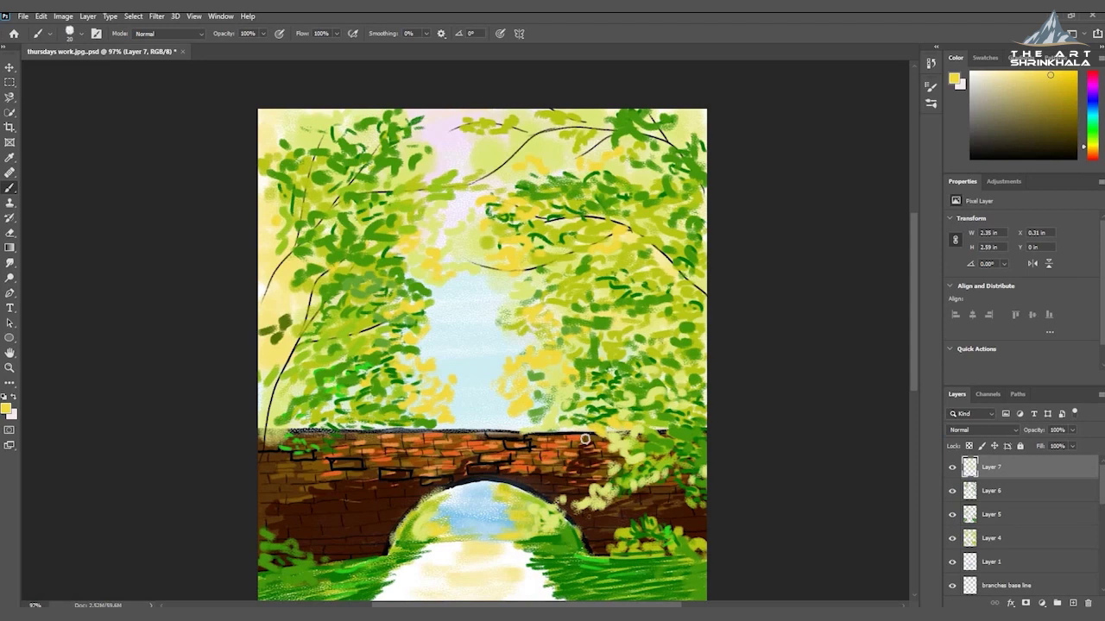
Pick a dark olive-yellow and dab shadow leaves on the foliage over the bridge's right end and through the left tree
left_click(6, 408)
left_click(643, 371)
left_click(765, 310)
left_click_drag(695, 442, 672, 448)
left_click_drag(318, 350, 315, 364)
left_click_drag(304, 376, 298, 383)
left_click_drag(381, 250, 369, 312)
left_click_drag(378, 327, 389, 331)
Pick a deep crimson and dab blossoms across the left tree and the right tree's upper corner
left_click(6, 408)
left_click_drag(662, 441, 663, 322)
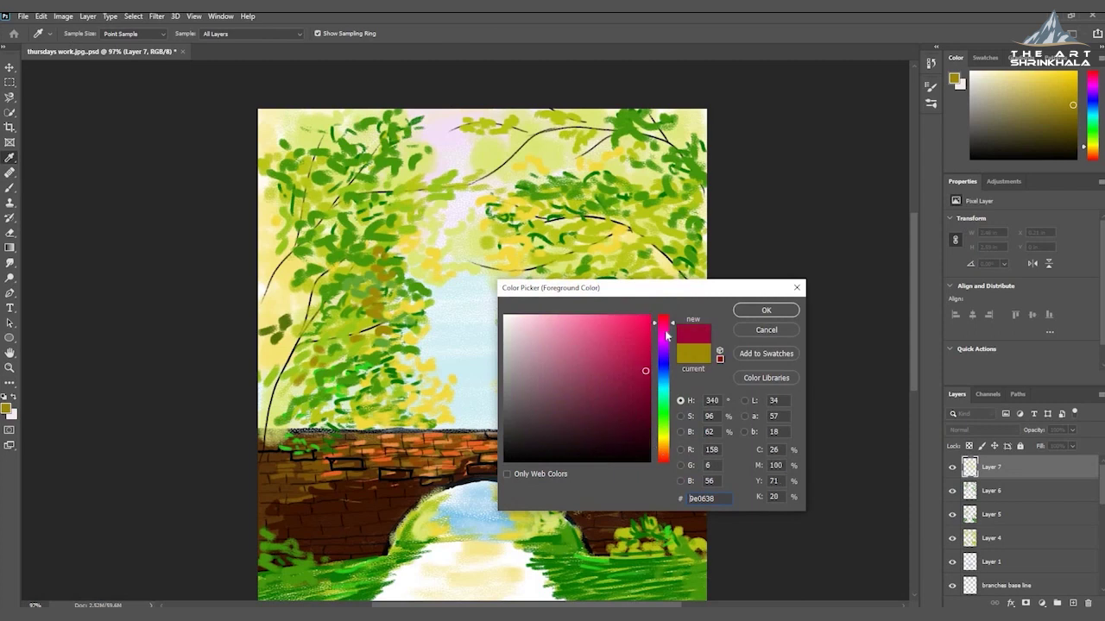
left_click(765, 311)
mouse_move(355, 148)
left_mouse_down()
mouse_move(363, 157)
mouse_move(293, 181)
mouse_move(320, 182)
mouse_move(304, 211)
left_mouse_up()
left_click_drag(279, 214, 276, 234)
mouse_move(382, 186)
left_mouse_down()
mouse_move(358, 176)
mouse_move(399, 129)
mouse_move(424, 208)
left_mouse_up()
mouse_move(351, 211)
left_mouse_down()
mouse_move(375, 226)
mouse_move(321, 269)
mouse_move(293, 263)
mouse_move(276, 240)
mouse_move(270, 302)
mouse_move(294, 312)
mouse_move(321, 292)
mouse_move(302, 273)
mouse_move(375, 245)
mouse_move(357, 289)
mouse_move(284, 341)
mouse_move(380, 316)
mouse_move(393, 337)
mouse_move(399, 289)
left_mouse_up()
mouse_move(590, 179)
left_mouse_down()
mouse_move(629, 205)
mouse_move(682, 198)
left_mouse_up()
mouse_move(690, 101)
left_mouse_down()
mouse_move(663, 154)
mouse_move(650, 129)
mouse_move(635, 143)
mouse_move(652, 195)
mouse_move(701, 173)
mouse_move(696, 149)
left_mouse_up()
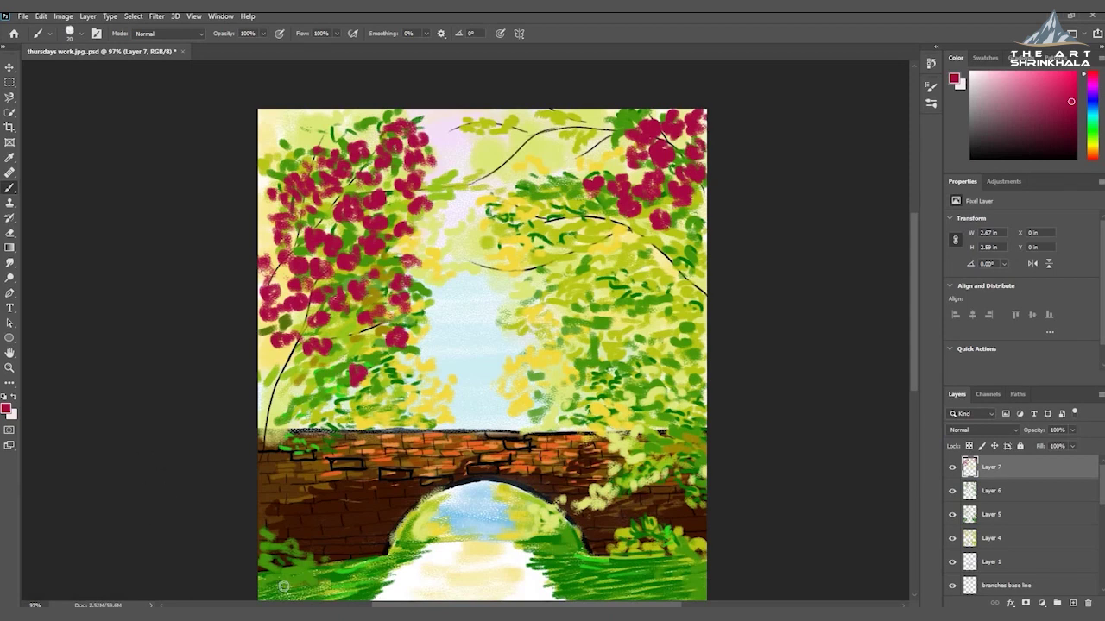
Dab crimson blossoms down the left tree, over the bridge's left end and onto the left bank
scroll(283, 586, "down", 5)
mouse_move(274, 476)
left_mouse_down()
mouse_move(264, 471)
mouse_move(294, 375)
mouse_move(291, 321)
mouse_move(329, 303)
mouse_move(320, 348)
mouse_move(305, 343)
mouse_move(312, 267)
mouse_move(281, 286)
mouse_move(302, 261)
mouse_move(272, 243)
mouse_move(280, 205)
mouse_move(315, 227)
mouse_move(344, 220)
mouse_move(325, 194)
mouse_move(285, 179)
left_mouse_up()
left_click_drag(343, 141, 352, 152)
Dab crimson blossoms through the right tree's middle and lower foliage, its inner branches and the bush on the right bank
mouse_move(710, 179)
left_mouse_down()
mouse_move(695, 214)
mouse_move(693, 182)
mouse_move(649, 164)
mouse_move(634, 200)
mouse_move(611, 204)
left_mouse_up()
left_click_drag(656, 234, 704, 274)
mouse_move(687, 363)
left_mouse_down()
mouse_move(674, 338)
mouse_move(638, 342)
mouse_move(643, 366)
mouse_move(681, 363)
mouse_move(696, 385)
mouse_move(708, 182)
mouse_move(675, 207)
left_mouse_up()
left_click_drag(695, 184, 659, 263)
mouse_move(670, 224)
left_mouse_down()
mouse_move(644, 228)
mouse_move(636, 244)
left_mouse_up()
mouse_move(656, 195)
left_mouse_down()
mouse_move(671, 207)
mouse_move(658, 168)
mouse_move(663, 125)
mouse_move(609, 142)
mouse_move(553, 136)
mouse_move(502, 177)
mouse_move(484, 164)
mouse_move(511, 130)
mouse_move(577, 177)
mouse_move(611, 182)
mouse_move(592, 221)
left_mouse_up()
left_click(589, 222)
left_click_drag(599, 97, 584, 226)
left_click_drag(559, 177, 549, 186)
left_click(537, 150)
mouse_move(566, 147)
left_mouse_down()
mouse_move(559, 157)
mouse_move(520, 136)
mouse_move(544, 184)
left_mouse_up()
Set the brush colour to medium pink d6668d and dab lighter petals over the crimson blossoms at the left tree's top
left_click(6, 408)
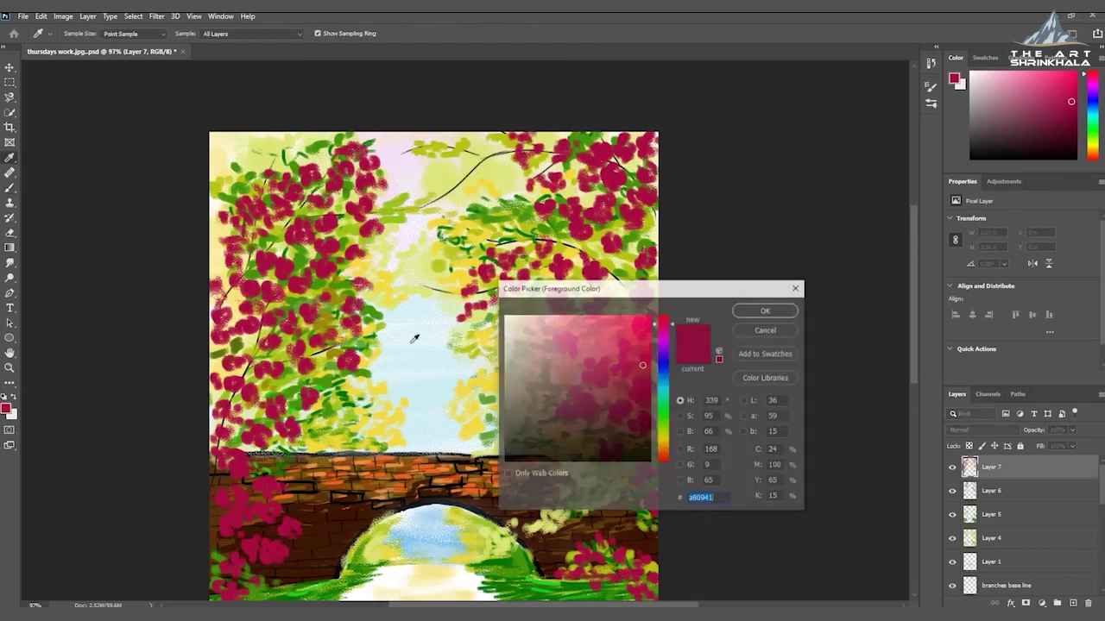
left_click(616, 364)
left_click_drag(607, 354, 583, 356)
left_click(580, 339)
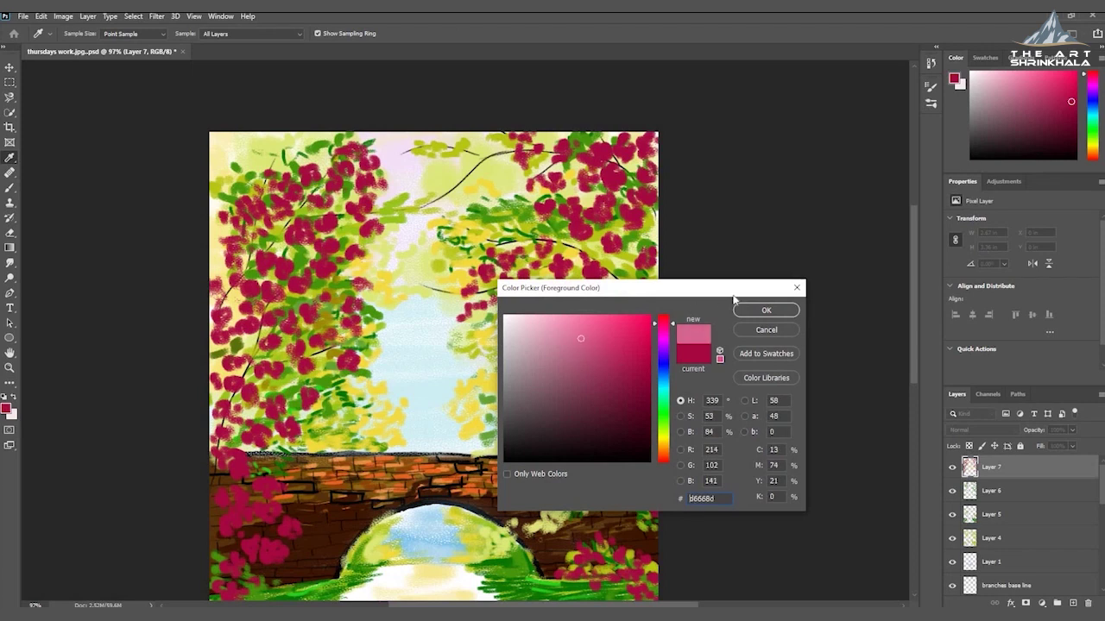
key("Return")
key("b")
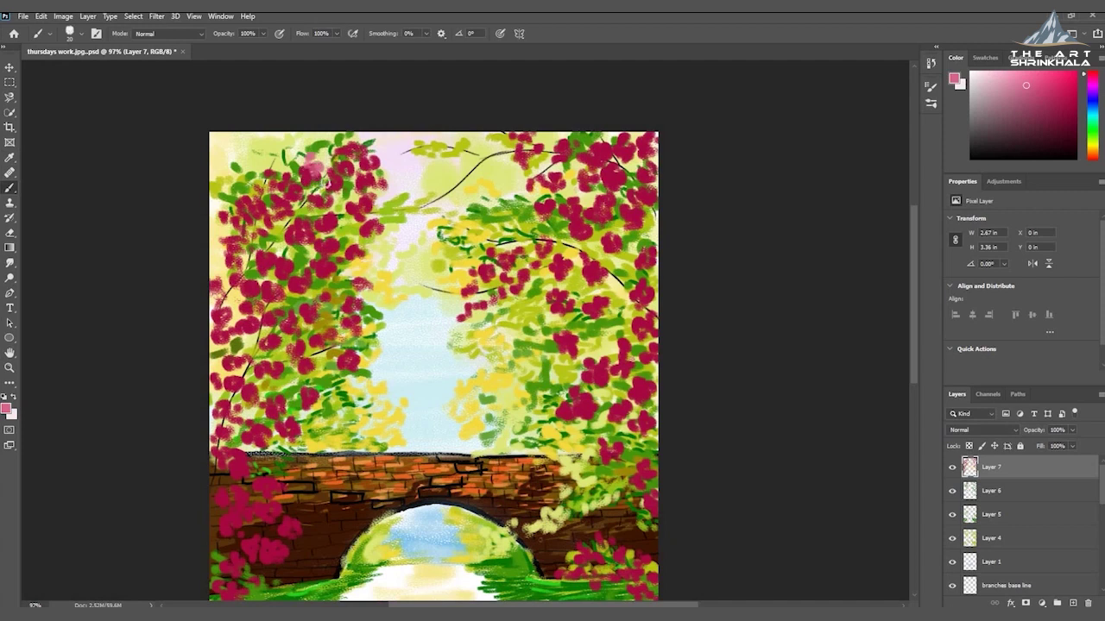
mouse_move(332, 181)
left_mouse_down()
mouse_move(327, 195)
mouse_move(333, 152)
left_mouse_up()
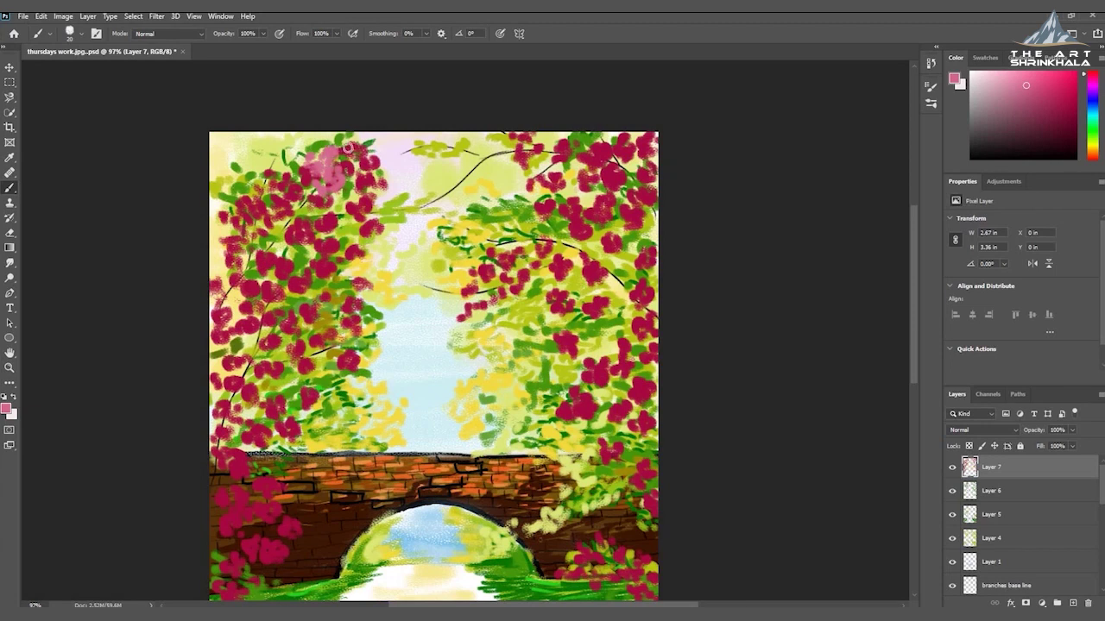
mouse_move(366, 158)
left_mouse_down()
mouse_move(380, 156)
mouse_move(366, 171)
left_mouse_up()
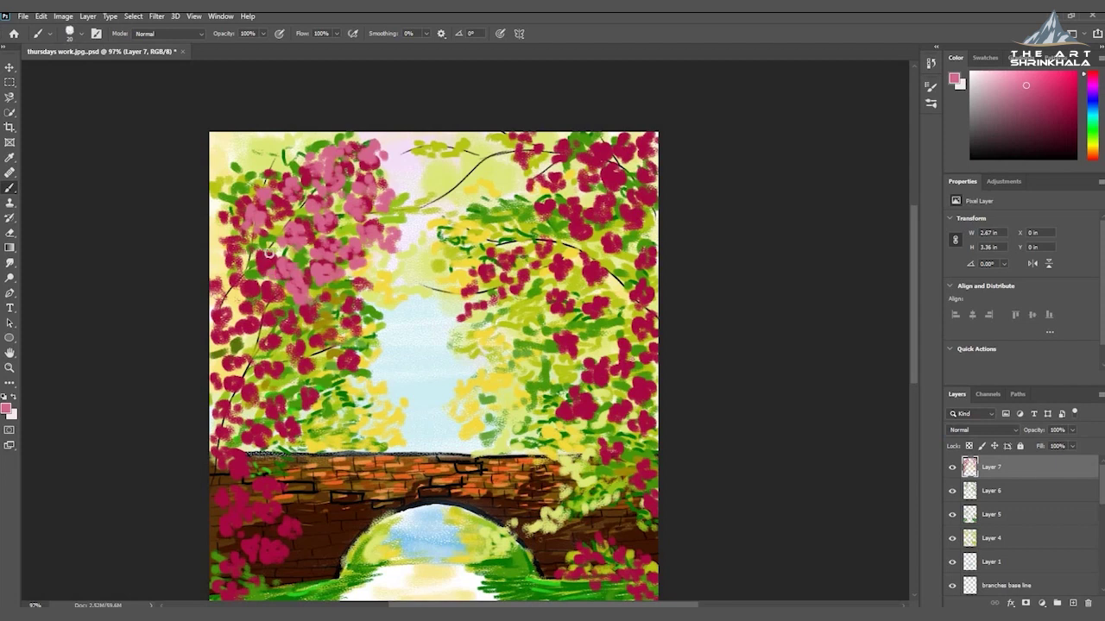
Dab medium pink petals over the crimson blossoms in the left tree's middle and lower foliage
left_click(264, 264)
left_click_drag(230, 250, 221, 245)
left_click(223, 218)
left_click(275, 302)
left_click_drag(238, 302, 230, 319)
left_click(243, 350)
left_click(226, 360)
left_click(234, 370)
left_click(269, 380)
left_click(299, 371)
left_click(309, 347)
left_click(335, 343)
mouse_move(338, 343)
left_mouse_down()
mouse_move(387, 371)
mouse_move(349, 306)
mouse_move(367, 286)
left_mouse_up()
left_click(293, 390)
left_click(303, 404)
left_click(319, 389)
left_click(271, 402)
left_click(276, 416)
mouse_move(251, 333)
left_mouse_down()
mouse_move(217, 385)
mouse_move(226, 433)
mouse_move(251, 386)
mouse_move(257, 427)
mouse_move(289, 449)
mouse_move(260, 444)
mouse_move(306, 449)
mouse_move(346, 392)
left_mouse_up()
Dab medium pink petals over the left bank's blossoms, the right bank's bush and the right tree's lower foliage
mouse_move(304, 490)
left_mouse_down()
mouse_move(227, 459)
mouse_move(252, 466)
mouse_move(238, 478)
mouse_move(308, 479)
mouse_move(281, 469)
mouse_move(253, 504)
mouse_move(221, 507)
mouse_move(232, 520)
mouse_move(286, 503)
mouse_move(299, 516)
mouse_move(292, 526)
mouse_move(252, 543)
mouse_move(293, 550)
left_mouse_up()
left_click_drag(245, 573, 264, 443)
mouse_move(241, 442)
left_mouse_down()
mouse_move(270, 455)
mouse_move(247, 486)
mouse_move(264, 525)
mouse_move(228, 566)
left_mouse_up()
left_click_drag(574, 548, 597, 539)
mouse_move(616, 448)
left_mouse_down()
mouse_move(619, 423)
mouse_move(634, 424)
mouse_move(572, 427)
mouse_move(648, 428)
mouse_move(648, 456)
mouse_move(682, 448)
mouse_move(639, 487)
mouse_move(565, 466)
mouse_move(527, 454)
left_mouse_up()
mouse_move(618, 311)
left_mouse_down()
mouse_move(665, 277)
mouse_move(634, 277)
mouse_move(628, 290)
mouse_move(674, 281)
mouse_move(648, 360)
mouse_move(669, 356)
mouse_move(664, 392)
mouse_move(602, 401)
mouse_move(594, 314)
mouse_move(626, 339)
mouse_move(587, 280)
mouse_move(627, 237)
mouse_move(605, 239)
mouse_move(633, 255)
mouse_move(668, 215)
left_mouse_up()
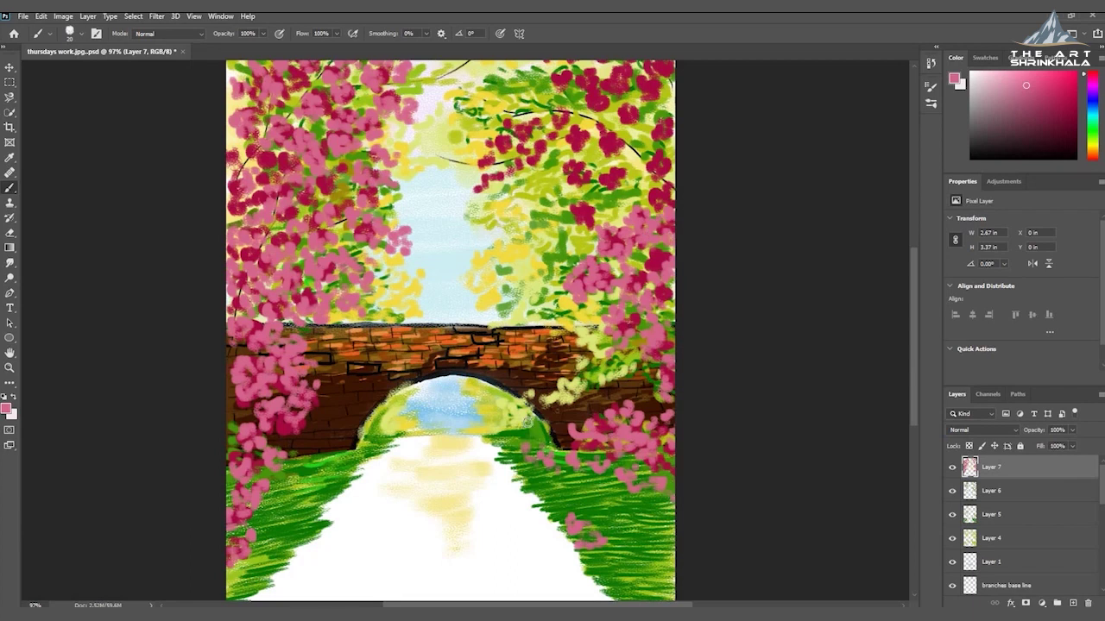
Reduce the brush size to 15 and dab medium pink petals over the right tree's upper and inner blossoms
key("[")
mouse_move(479, 165)
left_mouse_down()
mouse_move(497, 179)
mouse_move(528, 165)
mouse_move(508, 148)
mouse_move(518, 120)
mouse_move(544, 112)
mouse_move(561, 82)
mouse_move(605, 141)
left_mouse_up()
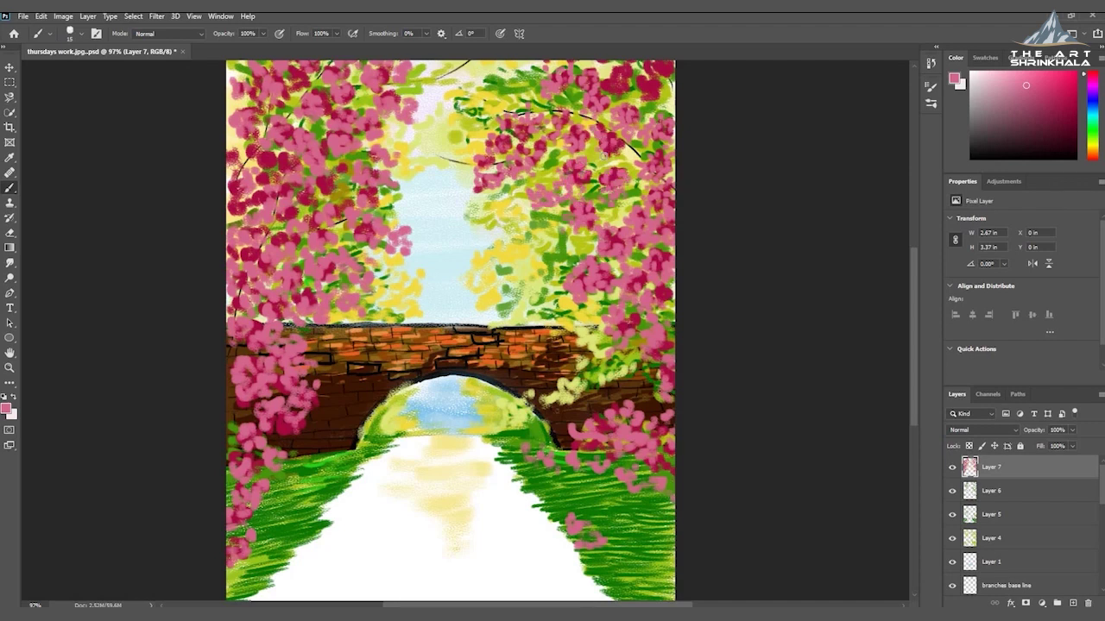
scroll(656, 100, "up", 3)
left_click(538, 148)
left_click(554, 146)
left_click(542, 160)
left_click(583, 165)
left_click(566, 156)
left_click(595, 149)
left_click(582, 170)
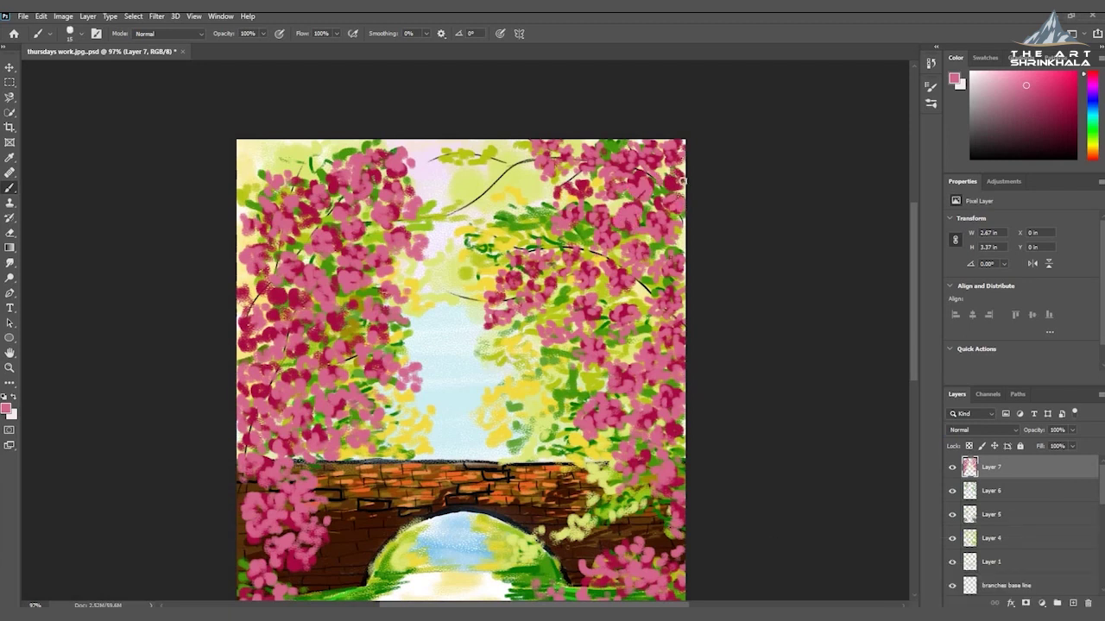
Set the brush colour to light pink f097b6, dab highlights on the left tree's upper blossoms and save the document
left_click(6, 408)
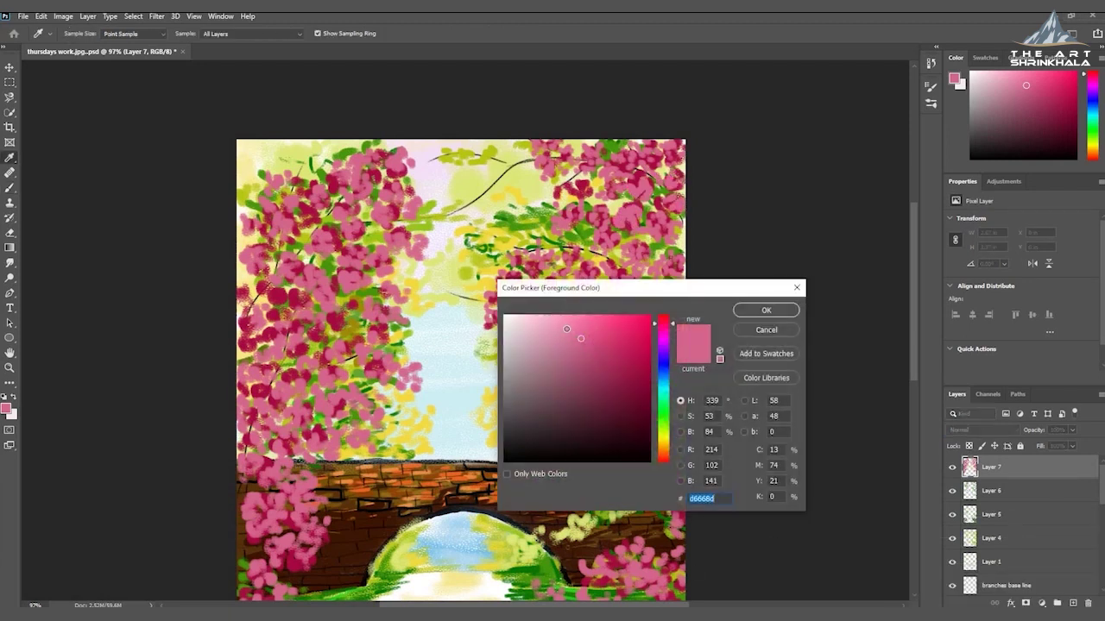
left_click(567, 328)
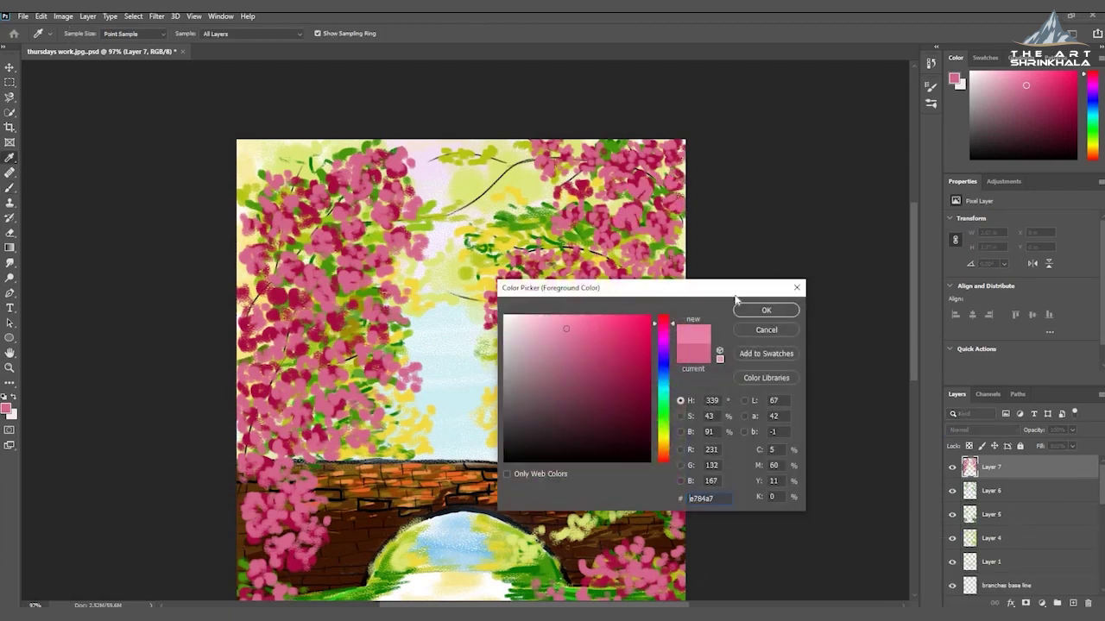
left_click(557, 324)
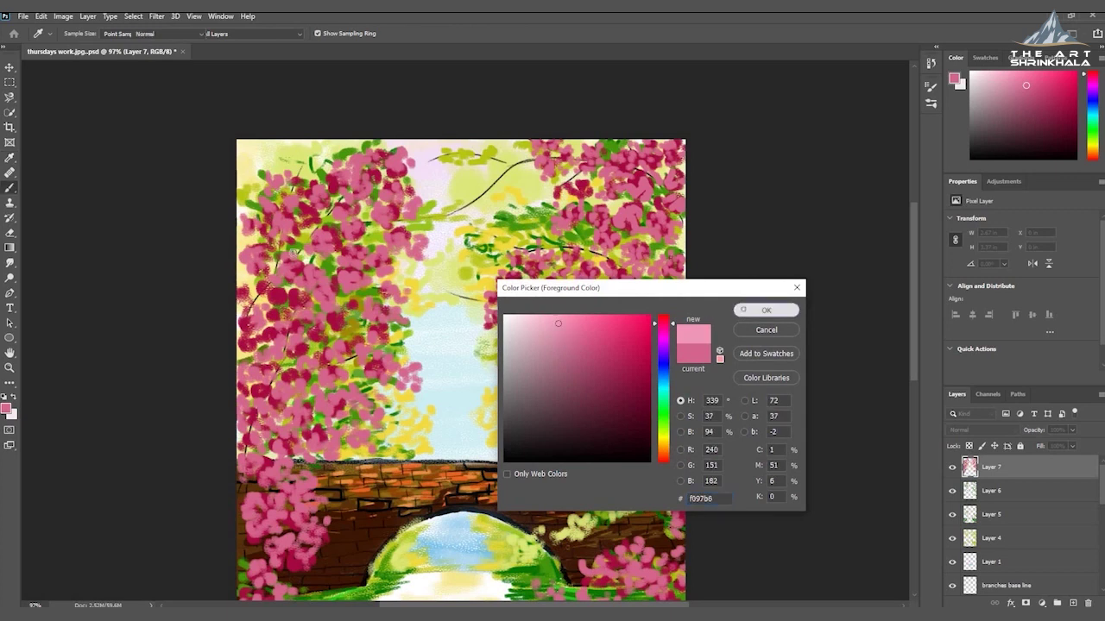
left_click(747, 312)
key("b")
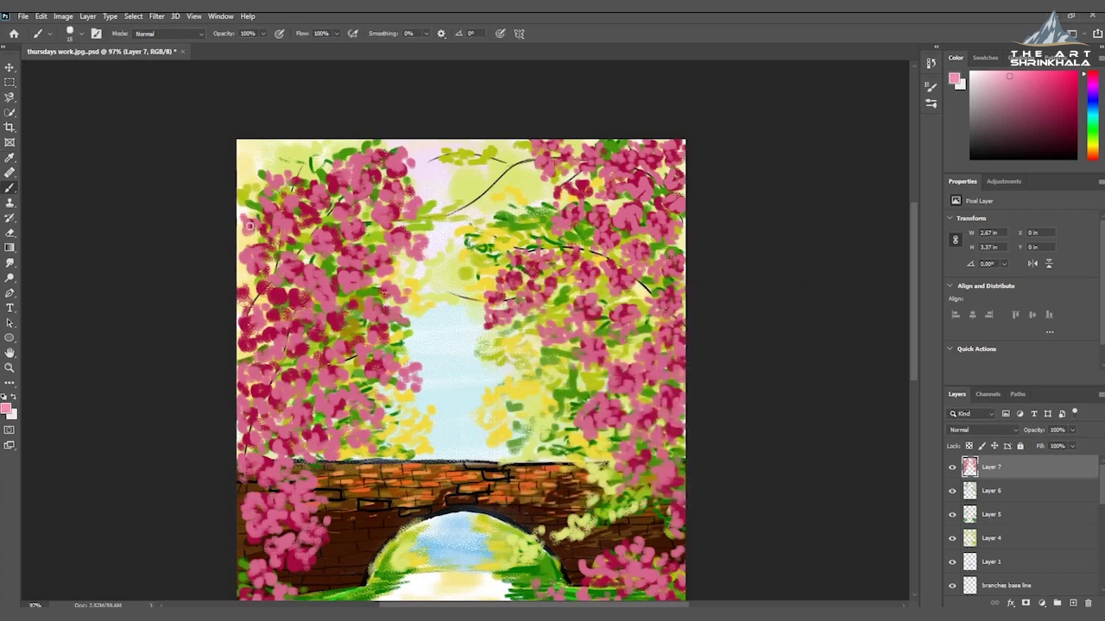
left_click(293, 203)
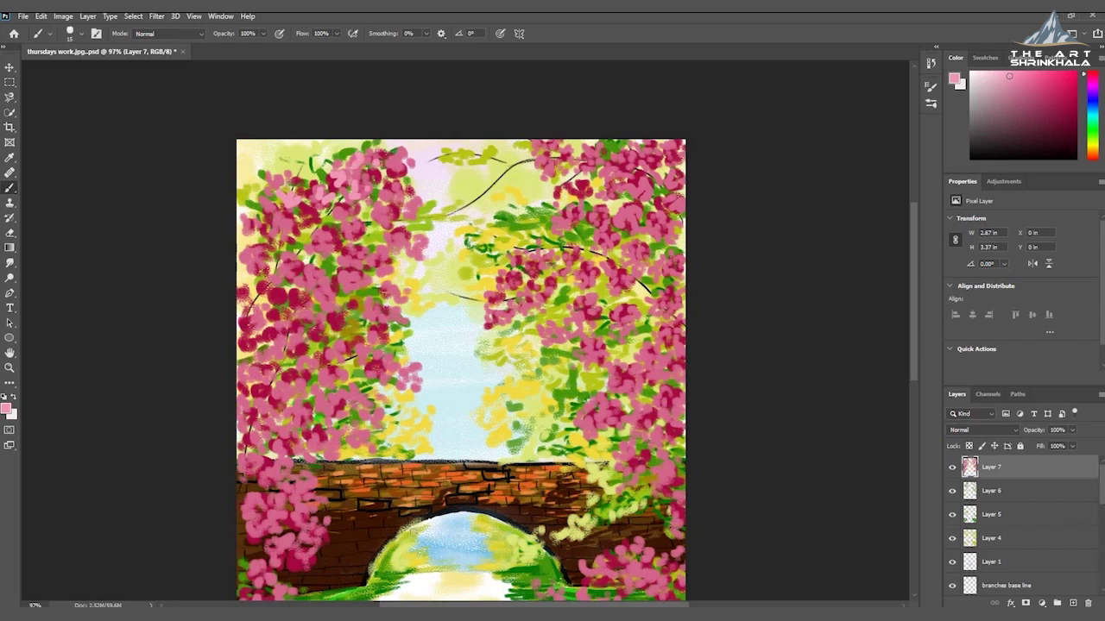
key("ctrl+s")
On a new layer, set the brush colour to blue 0e5cbd and brush the first water strokes just below the arch
scroll(100, 577, "down", 3)
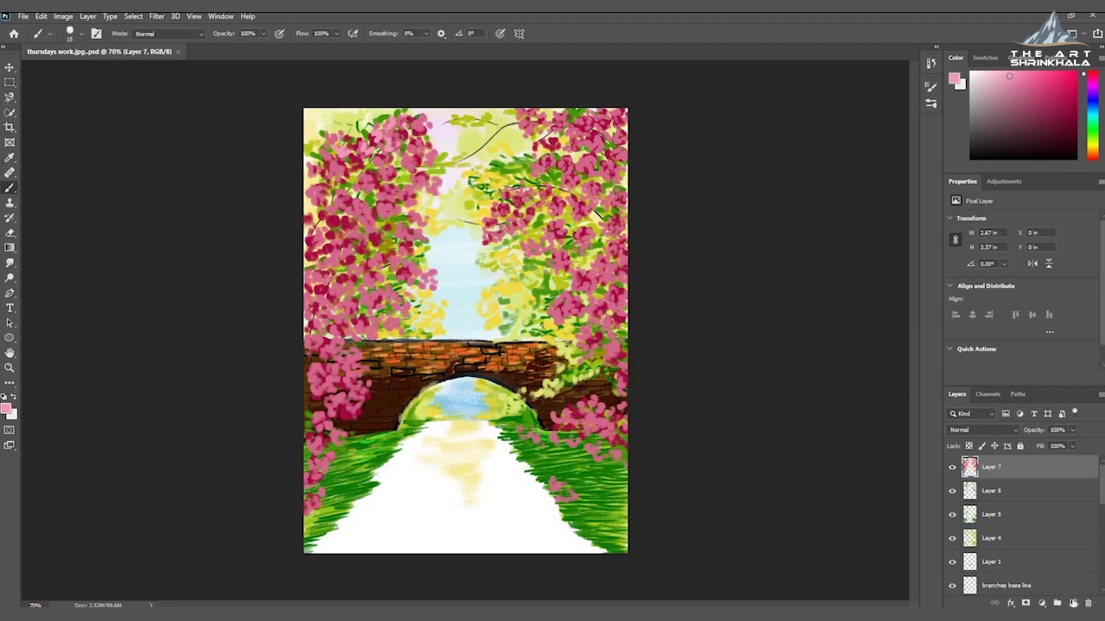
left_click(1075, 603)
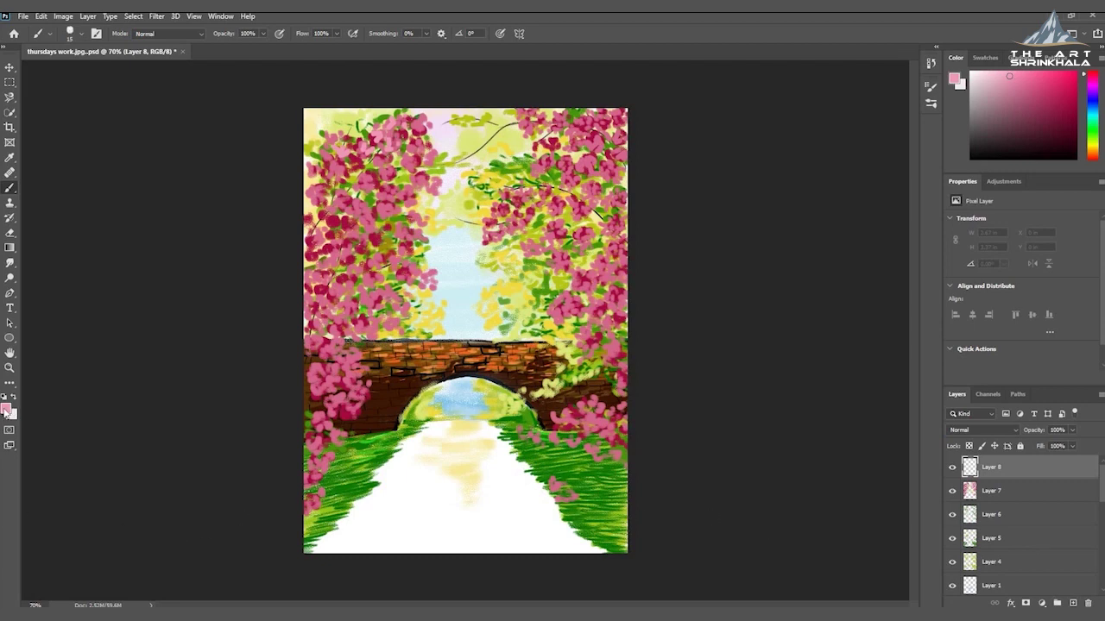
left_click(6, 408)
left_click(665, 376)
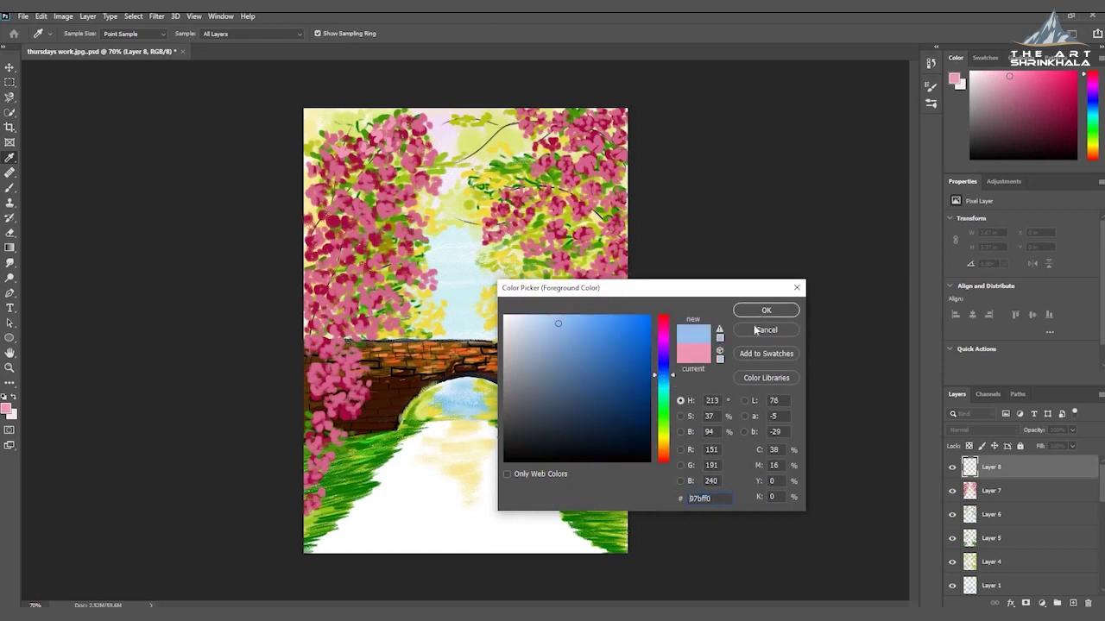
left_click(634, 358)
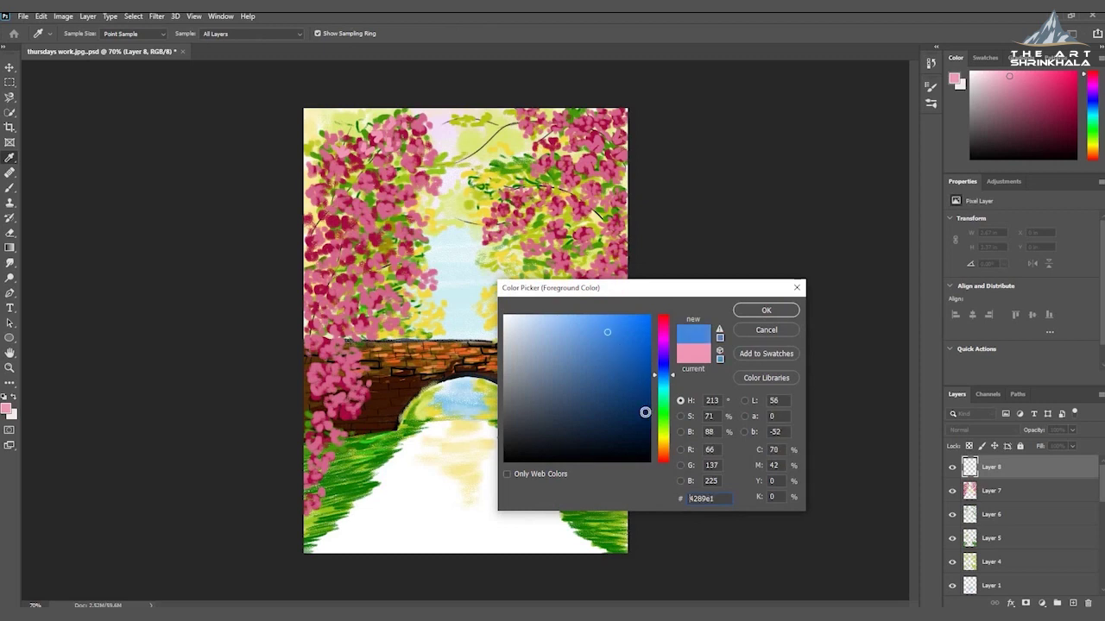
mouse_move(649, 407)
left_mouse_down()
mouse_move(634, 398)
mouse_move(641, 381)
left_mouse_up()
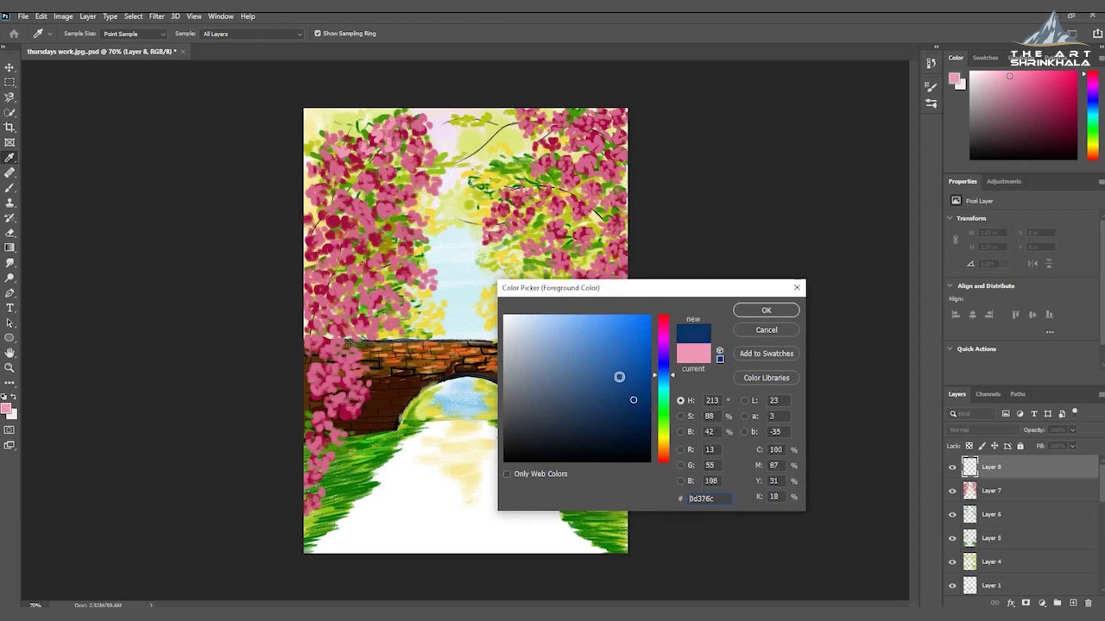
left_click(640, 365)
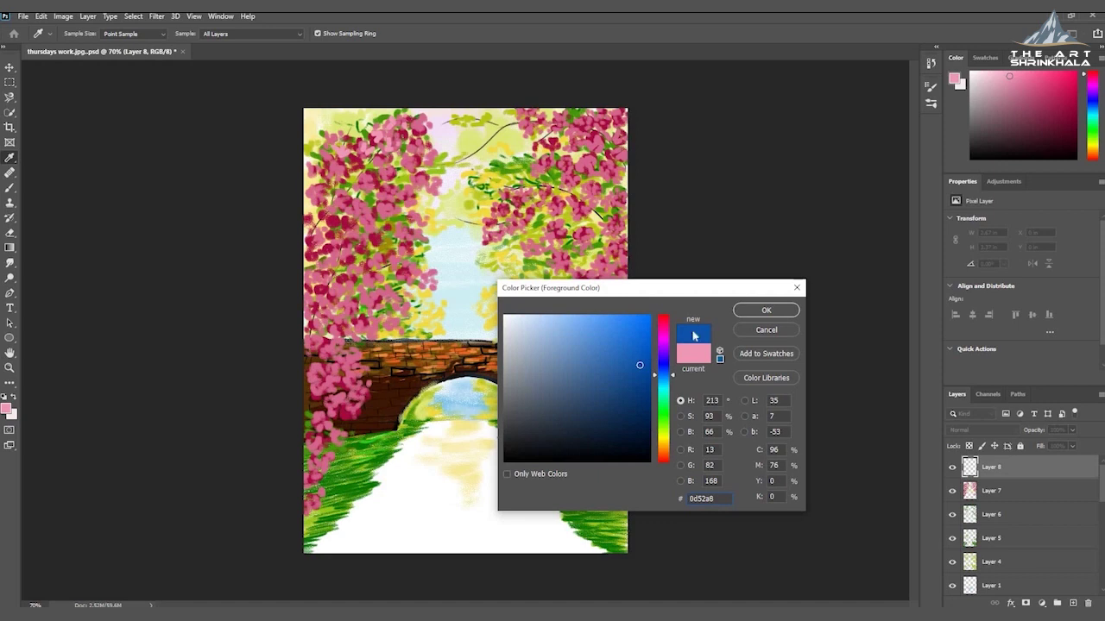
left_click(641, 353)
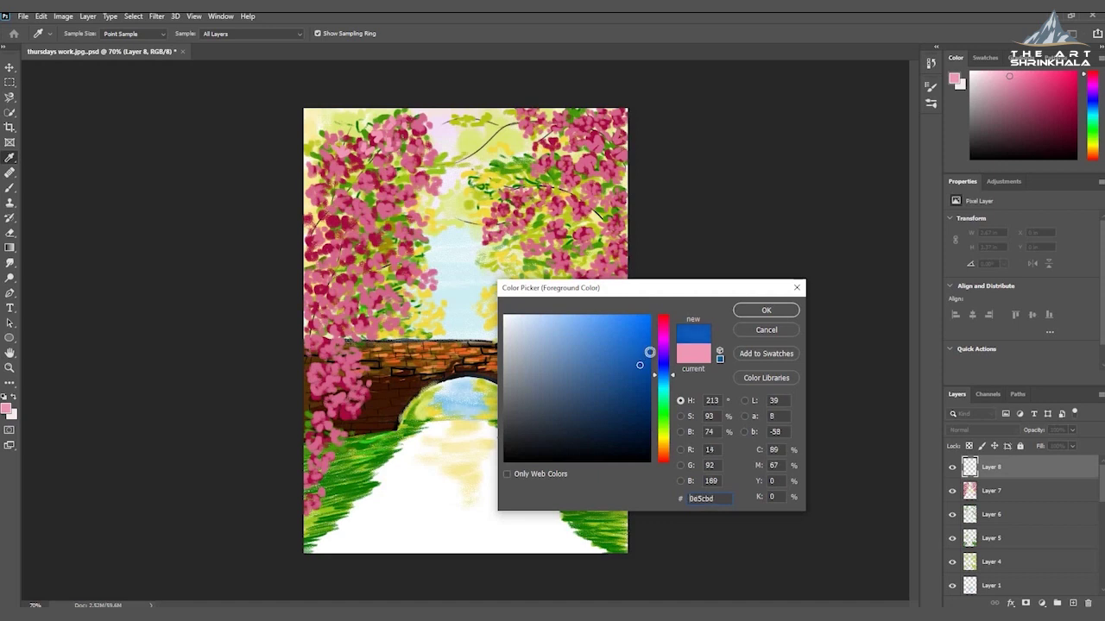
left_click(742, 315)
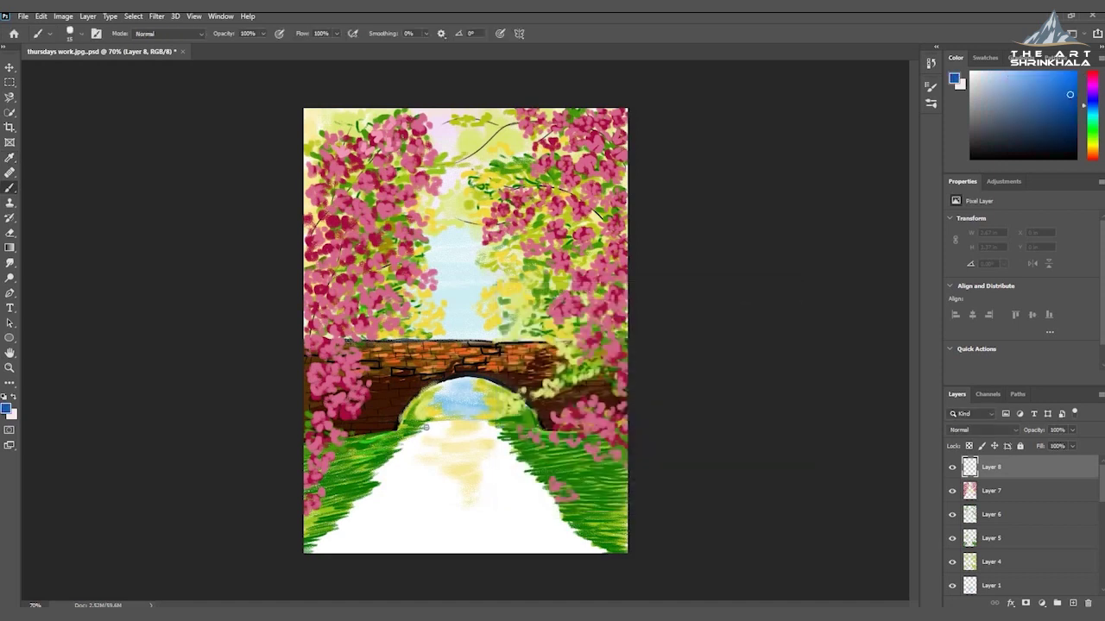
mouse_move(435, 426)
left_mouse_down()
mouse_move(402, 439)
mouse_move(465, 449)
mouse_move(377, 464)
mouse_move(419, 461)
mouse_move(380, 466)
mouse_move(390, 449)
left_mouse_up()
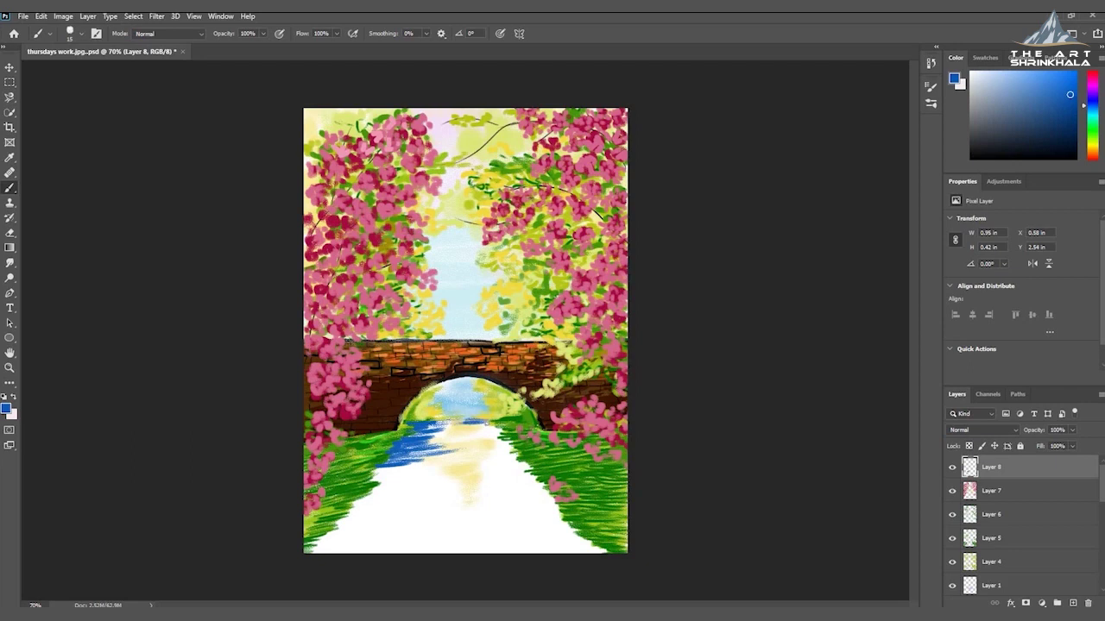
mouse_move(497, 426)
left_mouse_down()
mouse_move(443, 436)
mouse_move(454, 431)
mouse_move(443, 462)
mouse_move(495, 444)
mouse_move(471, 451)
mouse_move(520, 448)
mouse_move(462, 459)
mouse_move(526, 449)
mouse_move(485, 459)
mouse_move(511, 442)
mouse_move(512, 453)
mouse_move(382, 474)
mouse_move(461, 472)
mouse_move(391, 507)
mouse_move(378, 487)
mouse_move(359, 501)
mouse_move(370, 497)
mouse_move(342, 531)
mouse_move(363, 558)
mouse_move(423, 537)
mouse_move(366, 542)
mouse_move(444, 548)
mouse_move(411, 528)
mouse_move(468, 499)
mouse_move(441, 485)
mouse_move(447, 513)
mouse_move(608, 552)
mouse_move(540, 547)
mouse_move(552, 531)
mouse_move(372, 569)
mouse_move(483, 498)
mouse_move(453, 471)
mouse_move(543, 467)
mouse_move(488, 479)
mouse_move(541, 476)
mouse_move(545, 496)
mouse_move(460, 492)
mouse_move(543, 522)
mouse_move(428, 476)
left_mouse_up()
Pick another shade of blue and brush more strokes across the water below the arch
left_click(6, 409)
left_click(547, 361)
left_click(767, 308)
mouse_move(441, 436)
left_mouse_down()
mouse_move(401, 479)
mouse_move(422, 517)
mouse_move(488, 455)
left_mouse_up()
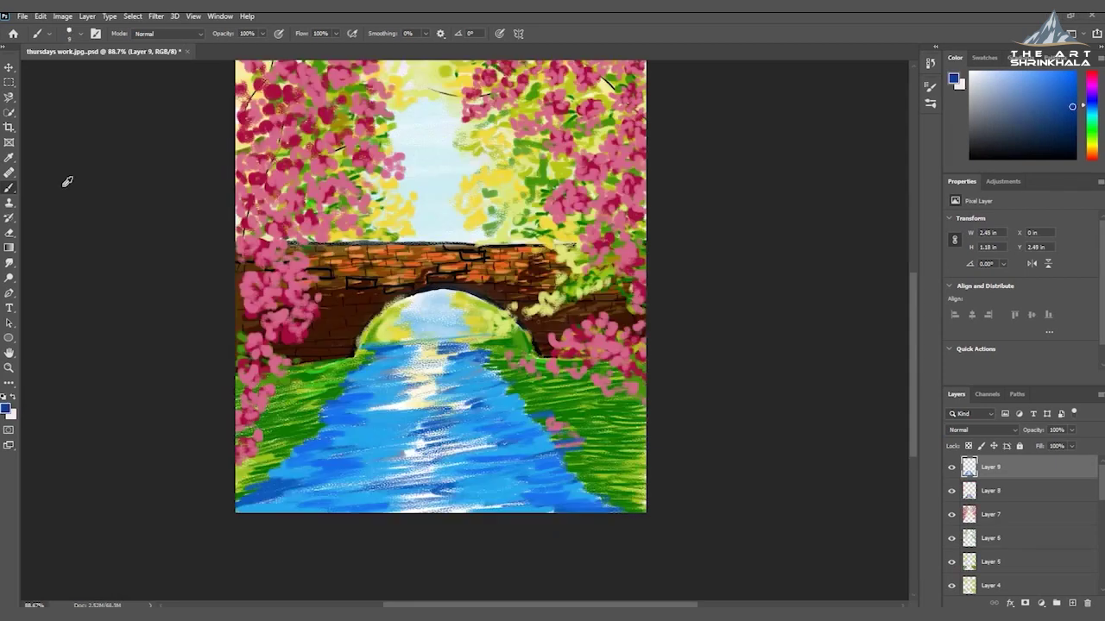
Sample the sky blue from the water and brush horizontal strokes across the river's middle and lower edge
key("i")
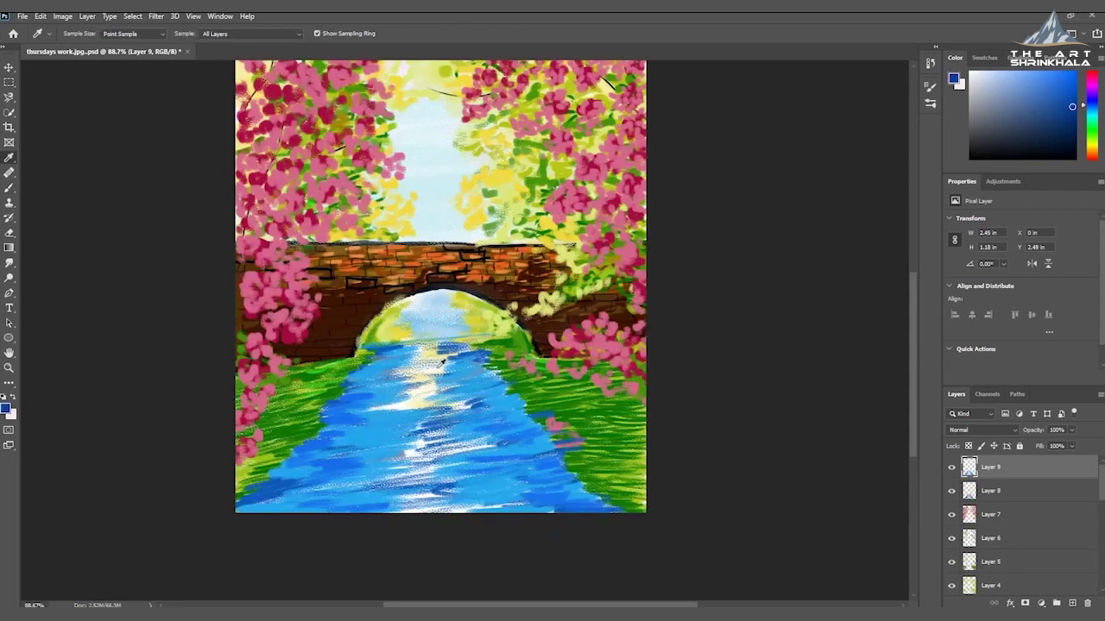
left_click(379, 363)
key("b")
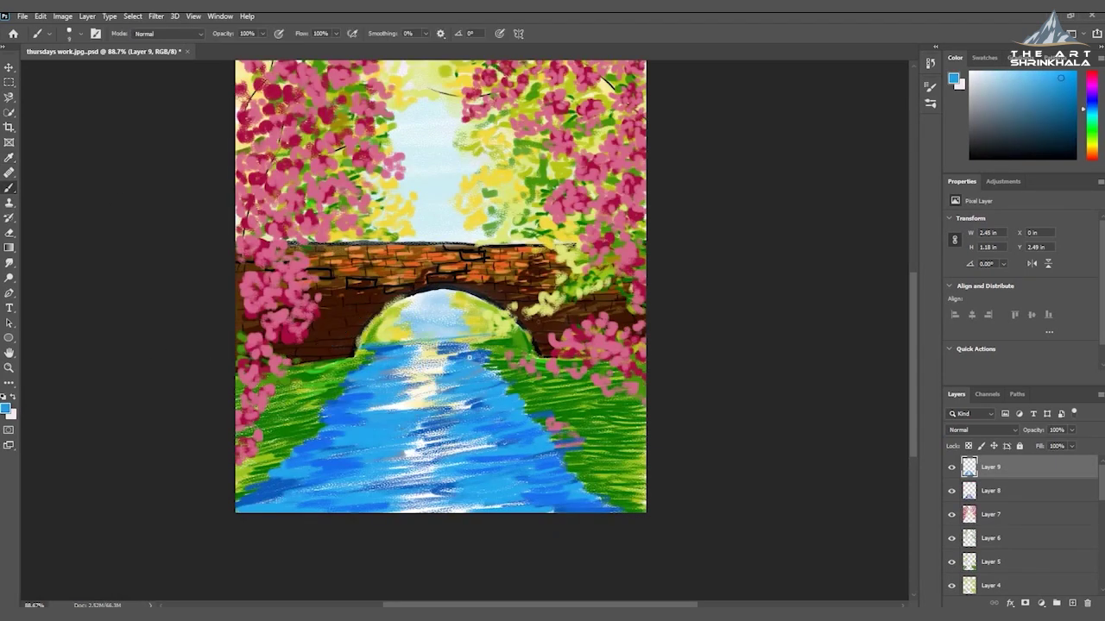
left_click_drag(490, 441, 454, 451)
left_click_drag(500, 509, 385, 511)
left_click_drag(337, 486, 313, 490)
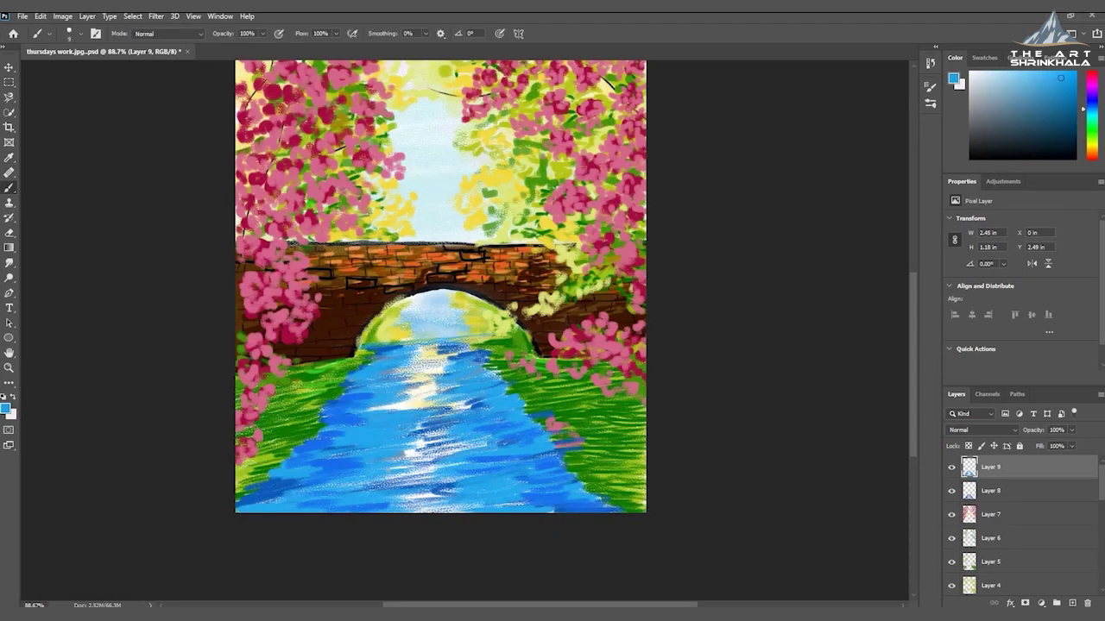
left_click_drag(555, 452, 510, 465)
mouse_move(609, 513)
left_mouse_down()
mouse_move(544, 502)
mouse_move(544, 471)
mouse_move(423, 468)
left_mouse_up()
Enlarge the brush to size 15 and fill the river's right and left sides with sky-blue strokes
key("bracketright")
key("bracketright")
left_click_drag(510, 432, 461, 445)
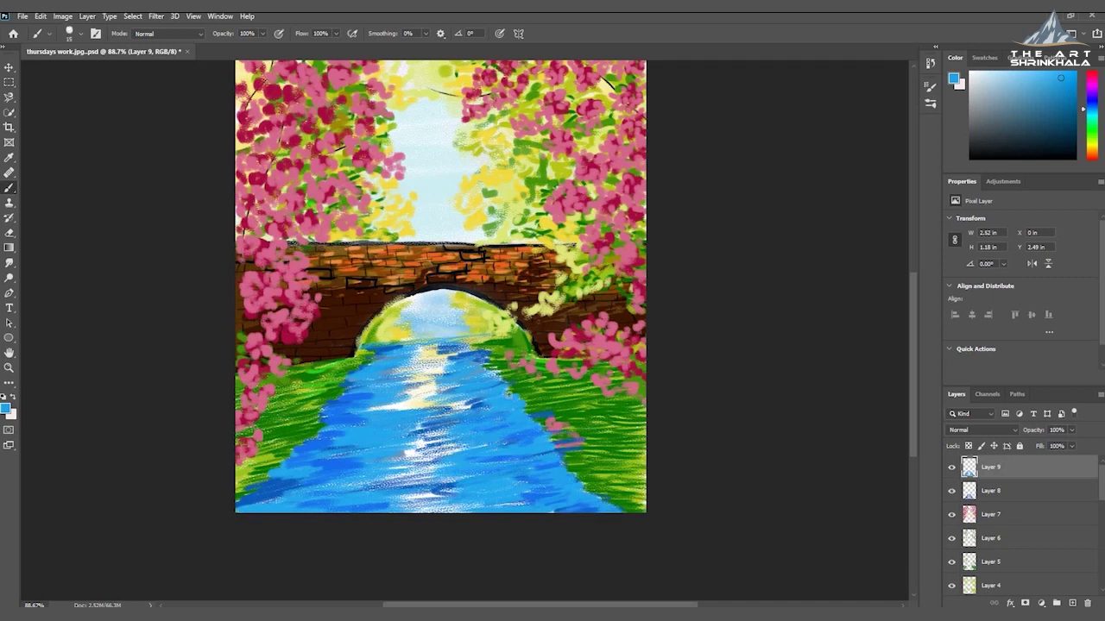
mouse_move(340, 402)
left_mouse_down()
mouse_move(255, 506)
mouse_move(281, 497)
left_mouse_up()
left_click_drag(315, 471, 362, 453)
Pick a near-white and brush shimmering reflection strokes down the middle of the river
left_click(6, 409)
left_click(505, 319)
left_click(765, 310)
mouse_move(402, 349)
left_mouse_down()
mouse_move(451, 354)
mouse_move(470, 372)
left_mouse_up()
left_click_drag(423, 406, 476, 406)
mouse_move(439, 429)
left_mouse_down()
mouse_move(377, 447)
mouse_move(472, 441)
mouse_move(338, 473)
mouse_move(528, 457)
mouse_move(473, 483)
mouse_move(510, 496)
mouse_move(457, 508)
left_mouse_up()
Pick a strong saturated blue and brush ripples across the upper river and around the white reflection
left_click(6, 407)
left_click(643, 343)
left_click(765, 309)
left_click_drag(364, 354, 419, 359)
left_click_drag(355, 375, 417, 387)
left_click_drag(337, 401, 405, 399)
mouse_move(323, 422)
left_mouse_down()
mouse_move(414, 429)
mouse_move(466, 391)
left_mouse_up()
mouse_move(458, 377)
left_mouse_down()
mouse_move(481, 376)
mouse_move(473, 362)
left_mouse_up()
left_click_drag(441, 346, 468, 344)
mouse_move(469, 403)
left_mouse_down()
mouse_move(497, 405)
mouse_move(474, 416)
left_mouse_up()
Sample a medium blue and brush strokes under the arch, through the river's centre and along its lower right edge
key("i")
left_click(460, 326)
left_click(9, 188)
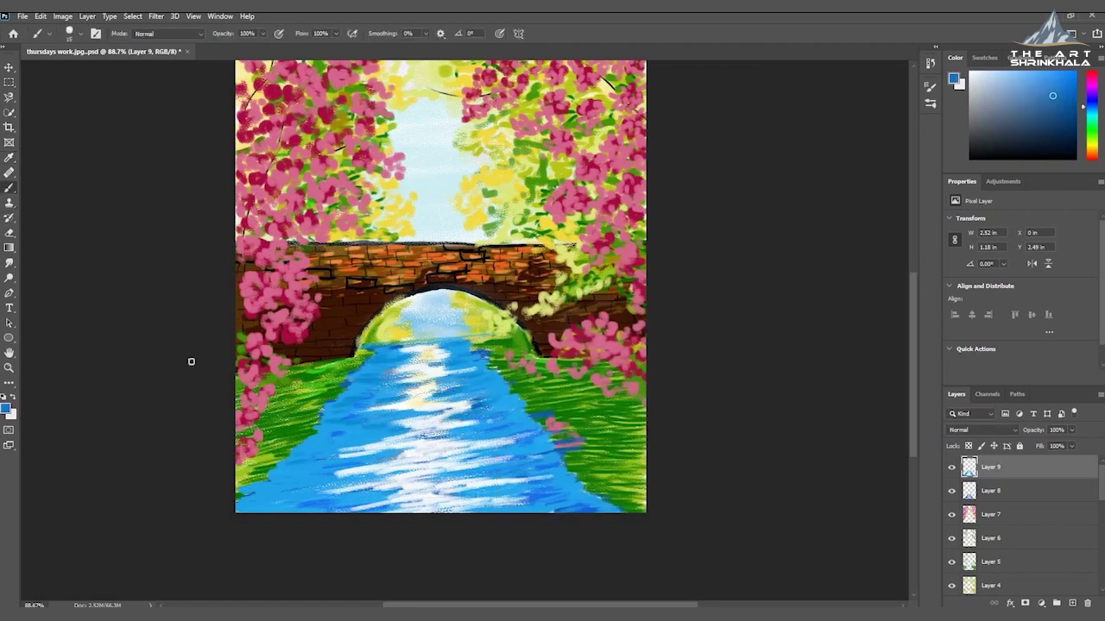
left_click_drag(376, 345, 480, 335)
mouse_move(414, 361)
left_mouse_down()
mouse_move(468, 360)
mouse_move(441, 380)
mouse_move(363, 376)
mouse_move(349, 390)
mouse_move(415, 427)
mouse_move(298, 457)
mouse_move(284, 474)
mouse_move(389, 476)
mouse_move(380, 501)
mouse_move(484, 387)
mouse_move(543, 437)
mouse_move(476, 465)
left_mouse_up()
left_click_drag(573, 482, 544, 485)
left_click_drag(537, 507, 480, 509)
left_click_drag(590, 501, 566, 501)
Pick a vivid royal blue and brush ripples from under the arch down across the whole river
left_click(6, 408)
left_click(662, 370)
left_click(632, 327)
left_click(736, 313)
mouse_move(395, 357)
left_mouse_down()
mouse_move(330, 404)
mouse_move(342, 423)
mouse_move(386, 401)
mouse_move(377, 386)
mouse_move(309, 439)
mouse_move(349, 445)
mouse_move(277, 467)
mouse_move(391, 431)
mouse_move(521, 410)
mouse_move(448, 342)
left_mouse_up()
mouse_move(276, 477)
left_mouse_down()
mouse_move(250, 496)
mouse_move(362, 500)
mouse_move(552, 483)
mouse_move(573, 491)
mouse_move(539, 454)
mouse_move(510, 472)
mouse_move(483, 451)
mouse_move(500, 431)
mouse_move(475, 394)
left_mouse_up()
Change the brush colour to a bright cyan-blue for the water
left_click(6, 408)
left_click(530, 320)
left_click(570, 320)
left_click(659, 378)
key("Return")
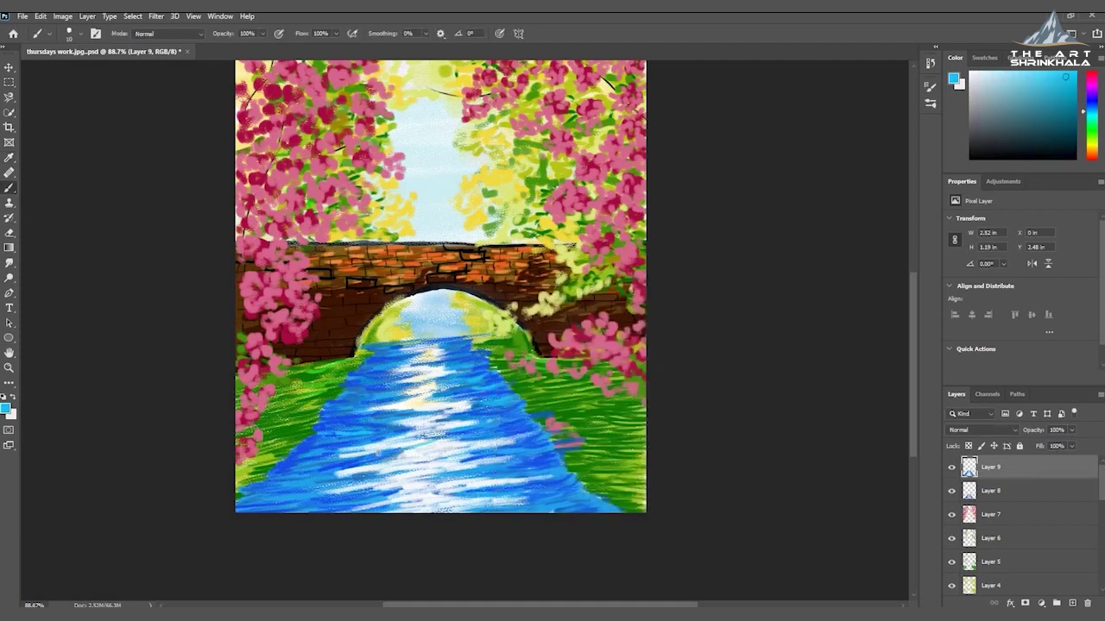
Brush bright cyan-blue ripples along the river's lower right and left edges and through its upper left side
left_click_drag(470, 461, 530, 451)
mouse_move(520, 474)
left_mouse_down()
mouse_move(556, 483)
mouse_move(573, 505)
left_mouse_up()
mouse_move(312, 496)
left_mouse_down()
mouse_move(252, 508)
mouse_move(352, 470)
left_mouse_up()
mouse_move(396, 430)
left_mouse_down()
mouse_move(340, 439)
mouse_move(384, 410)
left_mouse_up()
left_click_drag(381, 393, 349, 398)
Pick a near-white colour, shrink the brush one step and brush thin ripples across the whole river from the arch to the foreground
left_click(6, 408)
left_click(499, 299)
key("Return")
key("bracketleft")
mouse_move(440, 343)
left_mouse_down()
mouse_move(395, 345)
mouse_move(429, 348)
left_mouse_up()
left_click_drag(424, 356, 364, 368)
mouse_move(478, 353)
left_mouse_down()
mouse_move(416, 366)
mouse_move(447, 369)
left_mouse_up()
left_click_drag(404, 375, 354, 400)
left_click_drag(399, 393, 352, 402)
left_click_drag(483, 375, 440, 381)
mouse_move(478, 385)
left_mouse_down()
mouse_move(345, 415)
mouse_move(421, 402)
left_mouse_up()
mouse_move(497, 397)
left_mouse_down()
mouse_move(450, 402)
mouse_move(465, 404)
left_mouse_up()
left_click_drag(504, 403, 471, 410)
left_click_drag(426, 414, 340, 425)
left_click_drag(359, 427, 323, 431)
left_click_drag(409, 427, 340, 440)
left_click_drag(468, 433, 423, 436)
left_click_drag(506, 423, 463, 428)
mouse_move(505, 435)
left_mouse_down()
mouse_move(459, 442)
mouse_move(488, 443)
left_mouse_up()
left_click_drag(406, 452, 305, 468)
mouse_move(345, 489)
left_mouse_down()
mouse_move(274, 501)
mouse_move(339, 499)
left_mouse_up()
left_click_drag(370, 478, 285, 486)
left_click_drag(540, 462, 464, 471)
mouse_move(544, 486)
left_mouse_down()
mouse_move(474, 493)
mouse_move(461, 513)
left_mouse_up()
mouse_move(440, 441)
left_mouse_down()
mouse_move(361, 427)
mouse_move(338, 404)
left_mouse_up()
left_click_drag(480, 397, 456, 398)
mouse_move(509, 415)
left_mouse_down()
mouse_move(471, 423)
mouse_move(475, 434)
left_mouse_up()
left_click_drag(510, 458, 476, 466)
left_click_drag(545, 465, 478, 475)
left_click_drag(474, 368, 379, 367)
mouse_move(419, 354)
left_mouse_down()
mouse_move(389, 357)
mouse_move(368, 376)
left_mouse_up()
left_click_drag(401, 381, 364, 383)
left_click_drag(459, 379, 425, 385)
left_click_drag(452, 379, 366, 397)
mouse_move(477, 389)
left_mouse_down()
mouse_move(426, 395)
mouse_move(459, 399)
left_mouse_up()
left_click_drag(402, 419, 359, 430)
left_click_drag(491, 427, 461, 431)
left_click_drag(357, 451, 318, 459)
left_click_drag(442, 449, 389, 457)
left_click_drag(515, 455, 469, 458)
mouse_move(566, 480)
left_mouse_down()
mouse_move(501, 488)
mouse_move(500, 476)
left_mouse_up()
left_click_drag(582, 485, 516, 505)
left_click_drag(316, 493, 257, 504)
left_click_drag(331, 494, 273, 502)
Set the brush colour to dark blue 09179e and brush shadow ripples along both sides of the river and under the arch
left_click(6, 408)
left_click(661, 367)
left_click(642, 370)
left_click(764, 308)
mouse_move(510, 390)
left_mouse_down()
mouse_move(452, 414)
mouse_move(466, 429)
left_mouse_up()
left_click_drag(321, 436, 361, 433)
mouse_move(396, 433)
left_mouse_down()
mouse_move(423, 429)
mouse_move(399, 404)
left_mouse_up()
mouse_move(338, 400)
left_mouse_down()
mouse_move(378, 404)
mouse_move(405, 359)
left_mouse_up()
left_click_drag(396, 350, 409, 343)
left_click_drag(390, 463, 345, 468)
left_click_drag(480, 454, 459, 463)
mouse_move(545, 446)
left_mouse_down()
mouse_move(513, 452)
mouse_move(535, 465)
left_mouse_up()
left_click_drag(534, 464, 513, 469)
left_click_drag(276, 502, 246, 506)
left_click_drag(296, 457, 315, 449)
left_click_drag(488, 379, 459, 390)
mouse_move(484, 368)
left_mouse_down()
mouse_move(452, 374)
mouse_move(456, 356)
left_mouse_up()
Switch to a brighter royal blue and brush a ripple in the lower right part of the river
left_click(6, 408)
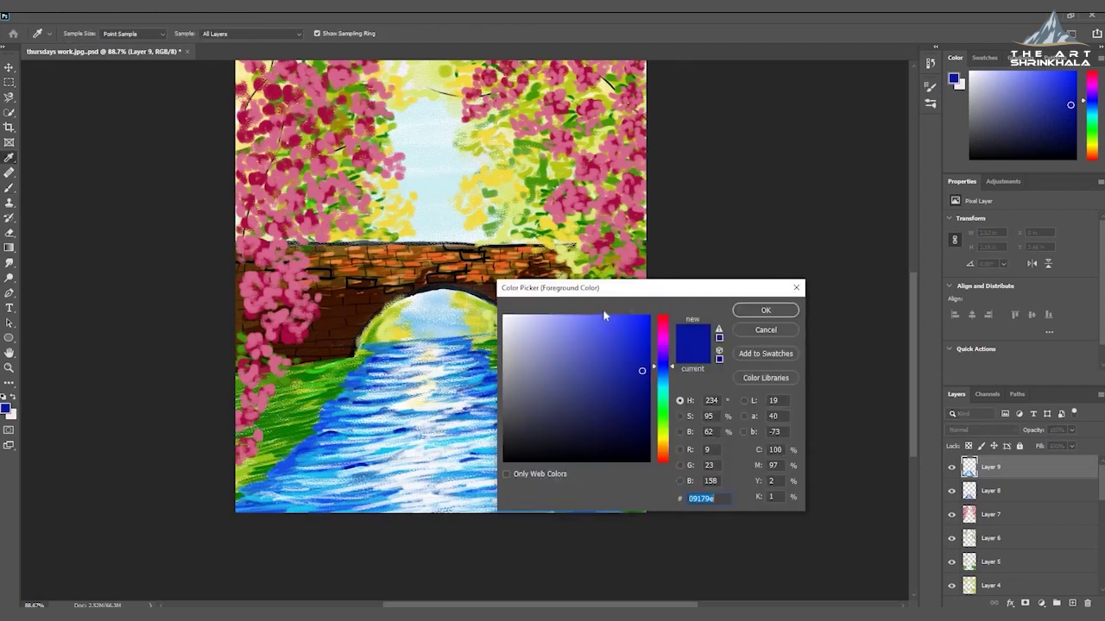
left_click(646, 316)
left_click(765, 310)
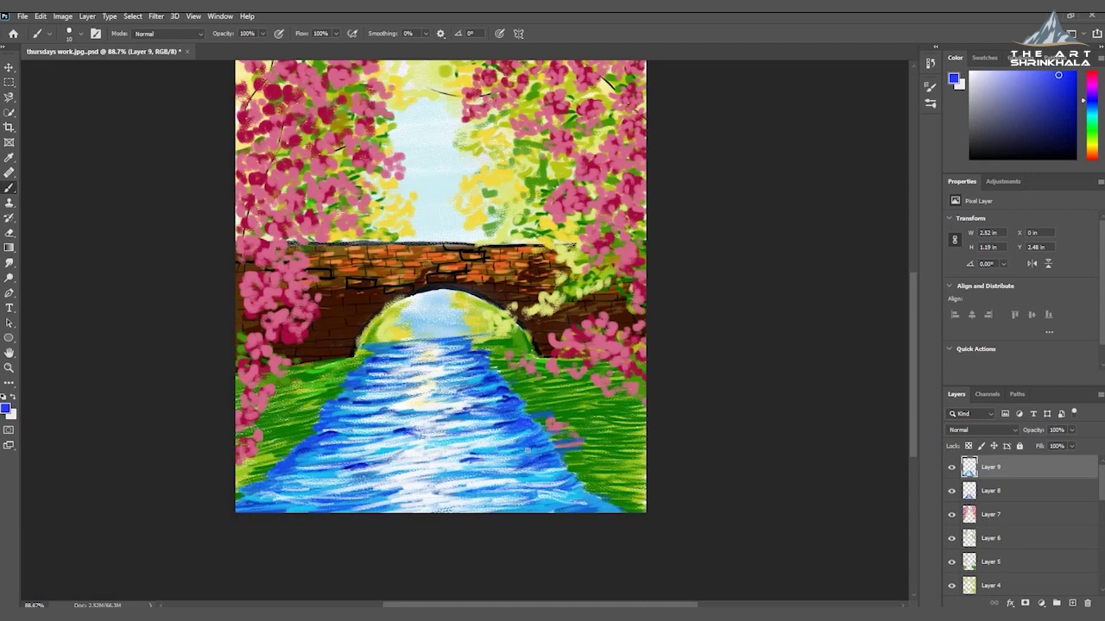
left_click_drag(505, 491, 530, 494)
Set the brush colour to near-white f3f4f8 and brush highlight ripples through the river's centre and foreground
left_click(5, 409)
left_click(506, 316)
left_click(740, 314)
left_click_drag(402, 414, 427, 415)
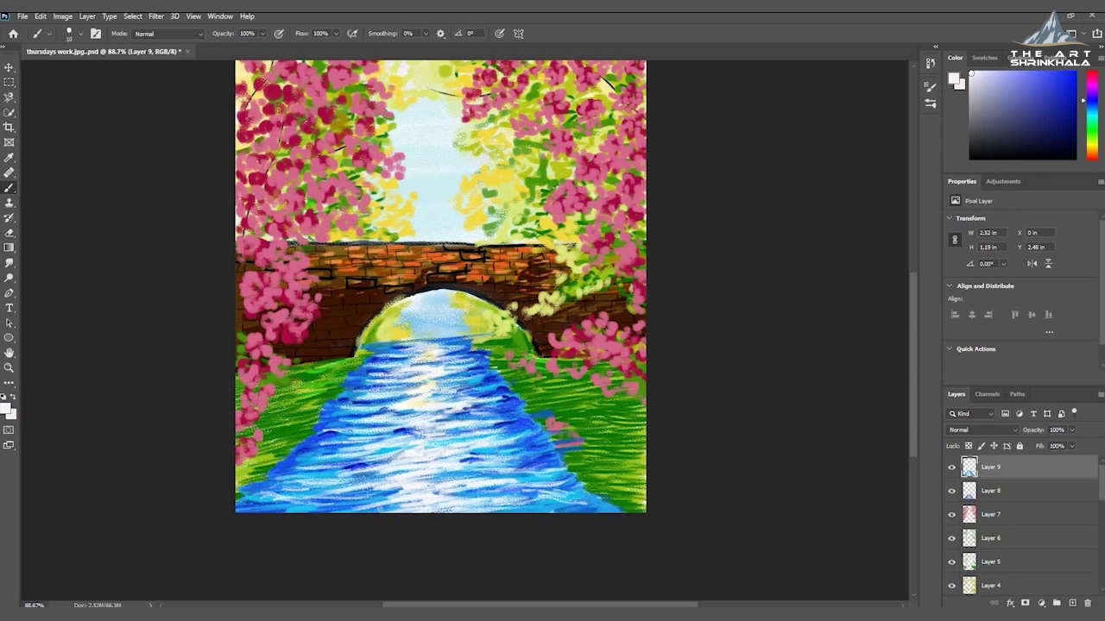
left_click_drag(375, 489, 340, 496)
left_click_drag(488, 477, 522, 471)
Pick a light yellow and brush reflection strokes down the centre of the river
left_click(8, 408)
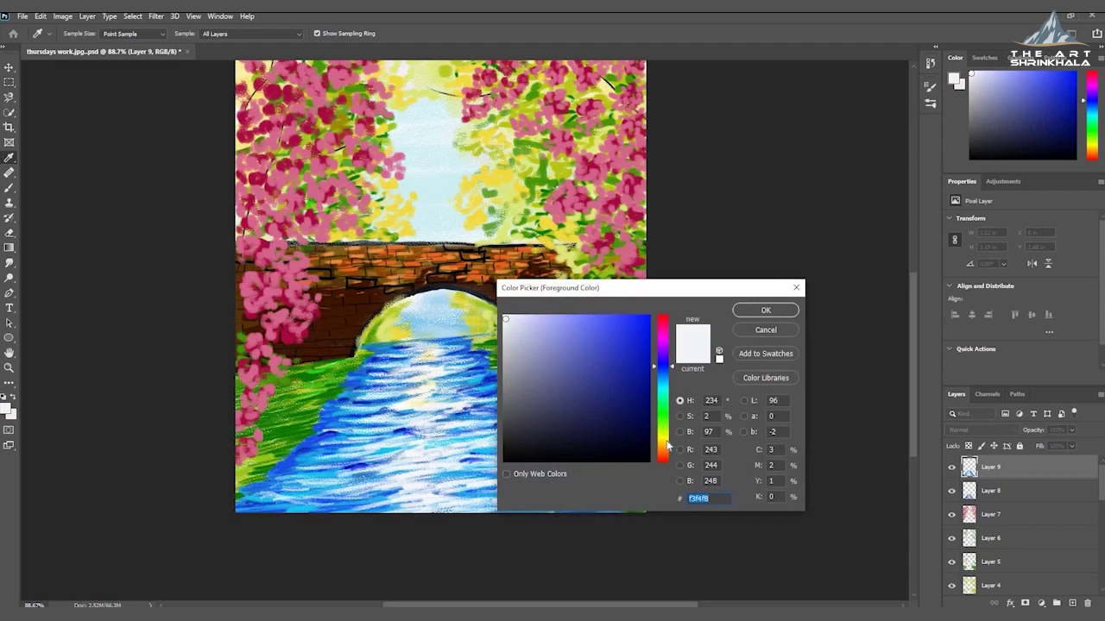
left_click(666, 437)
left_click(602, 323)
left_click(763, 311)
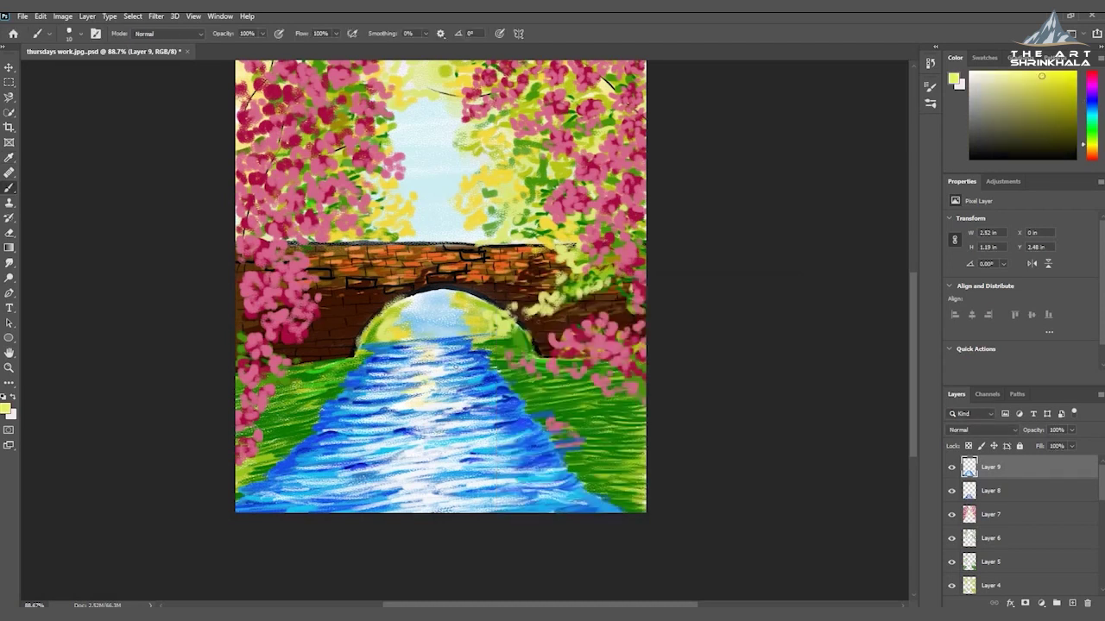
left_click_drag(387, 392, 421, 400)
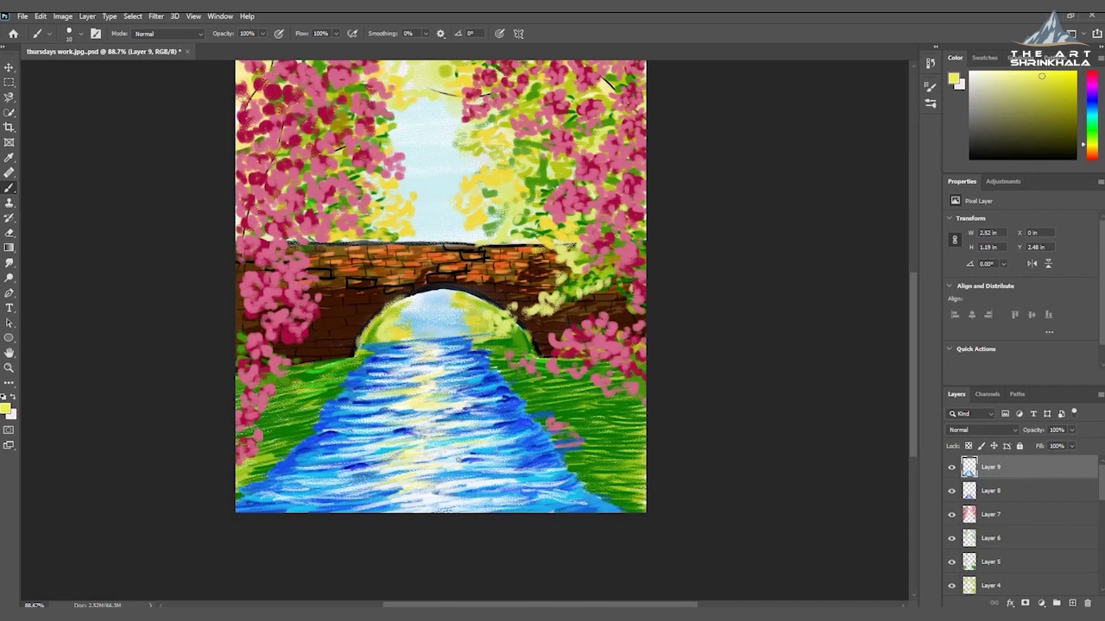
Set the brush colour to golden yellow efc726 and add reflection strokes to the centre of the river
left_click(7, 407)
left_click_drag(609, 362, 638, 329)
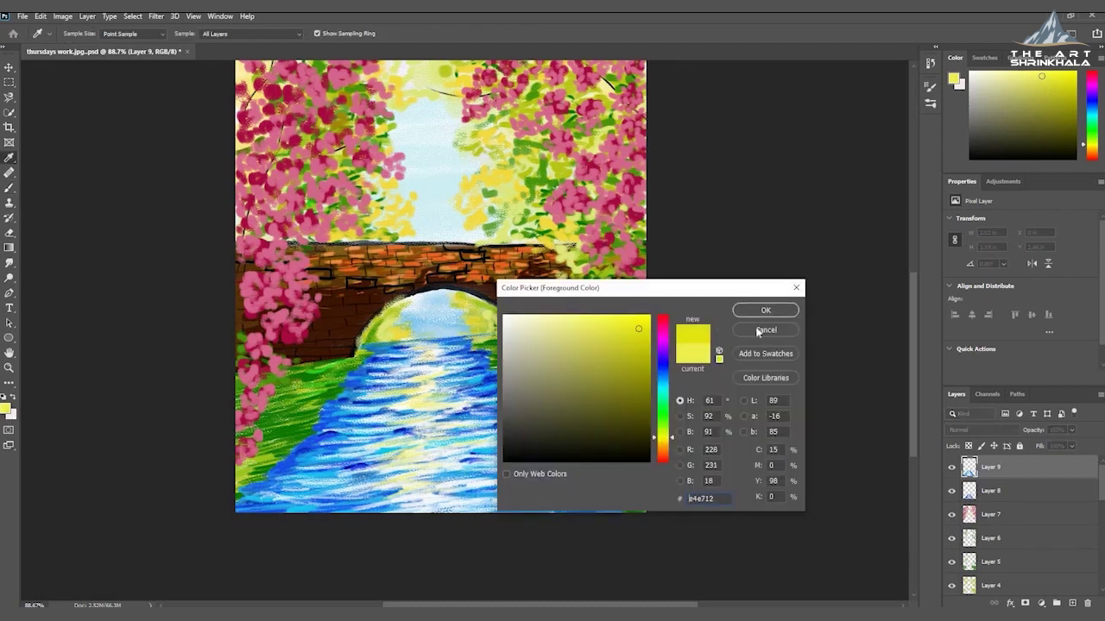
left_click(661, 445)
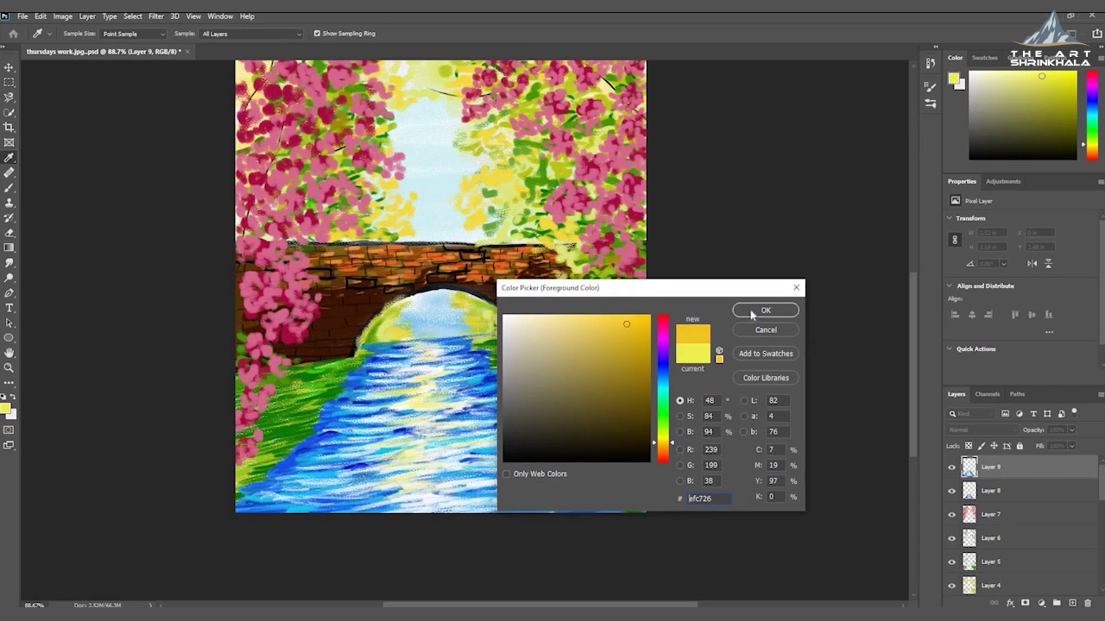
left_click(765, 310)
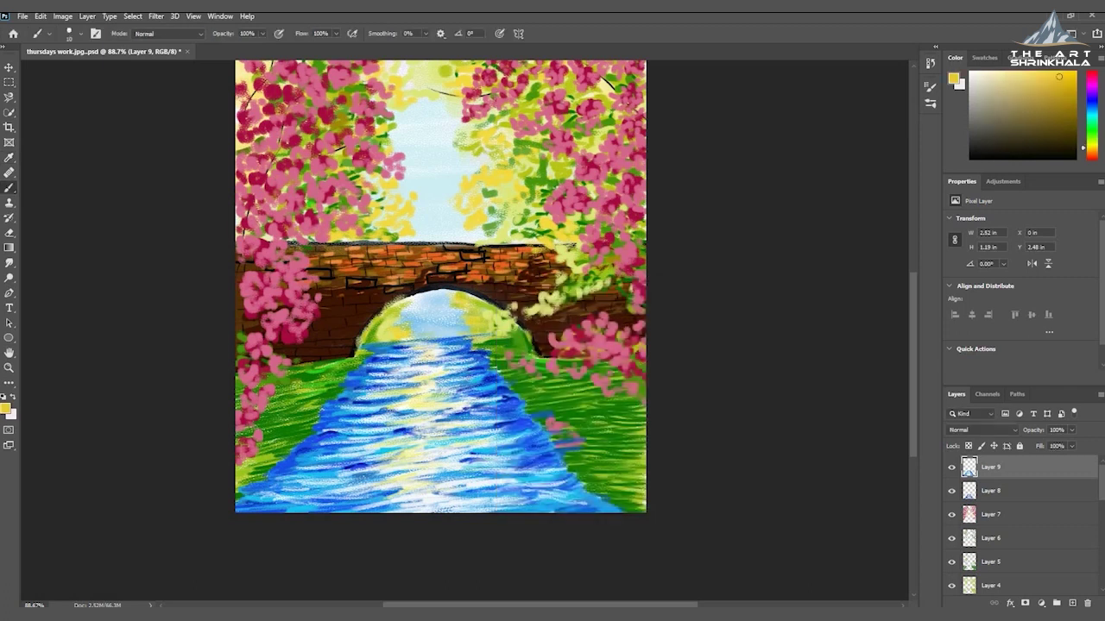
left_click_drag(468, 403, 455, 405)
Add a new layer and brush golden grass strokes from the arch's left foot down the left riverbank
key("ctrl+shift+alt+n")
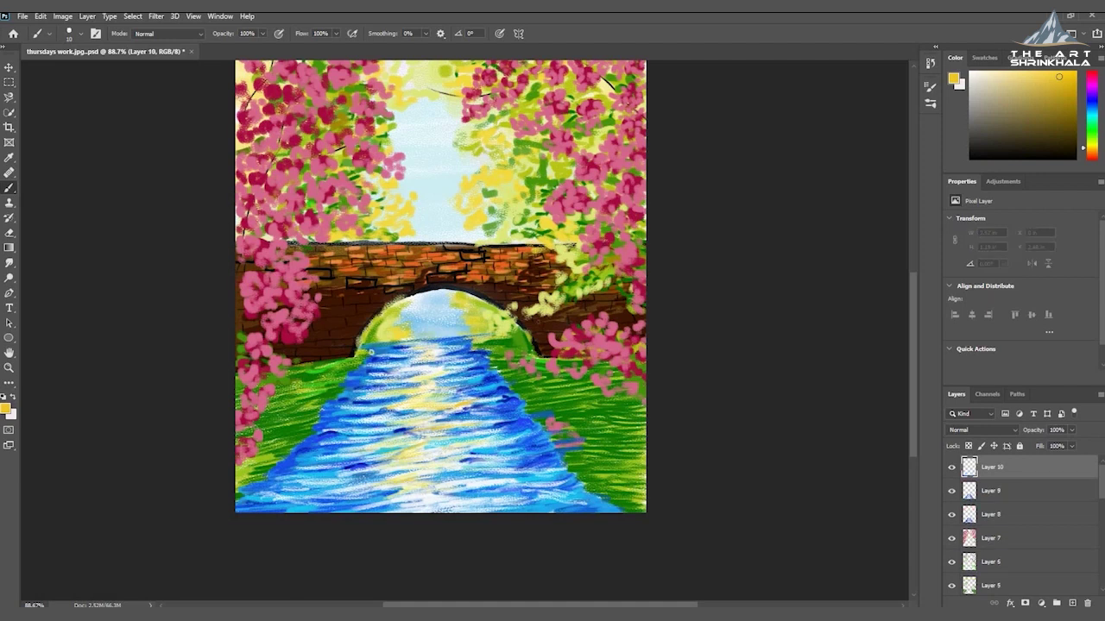
left_click(374, 329)
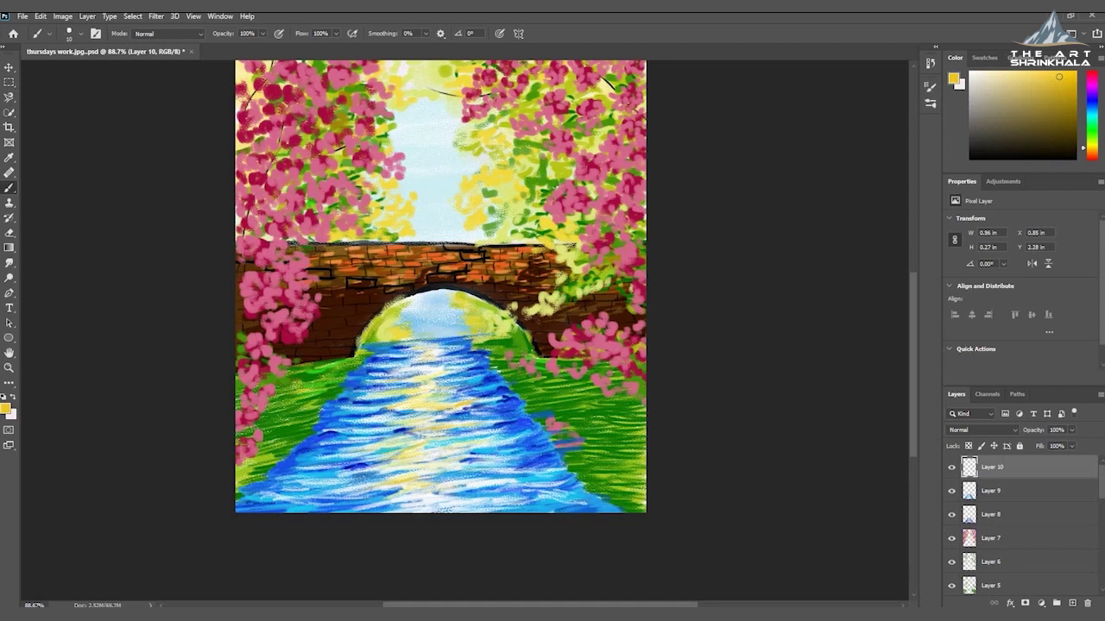
left_click(333, 400)
left_click(281, 418)
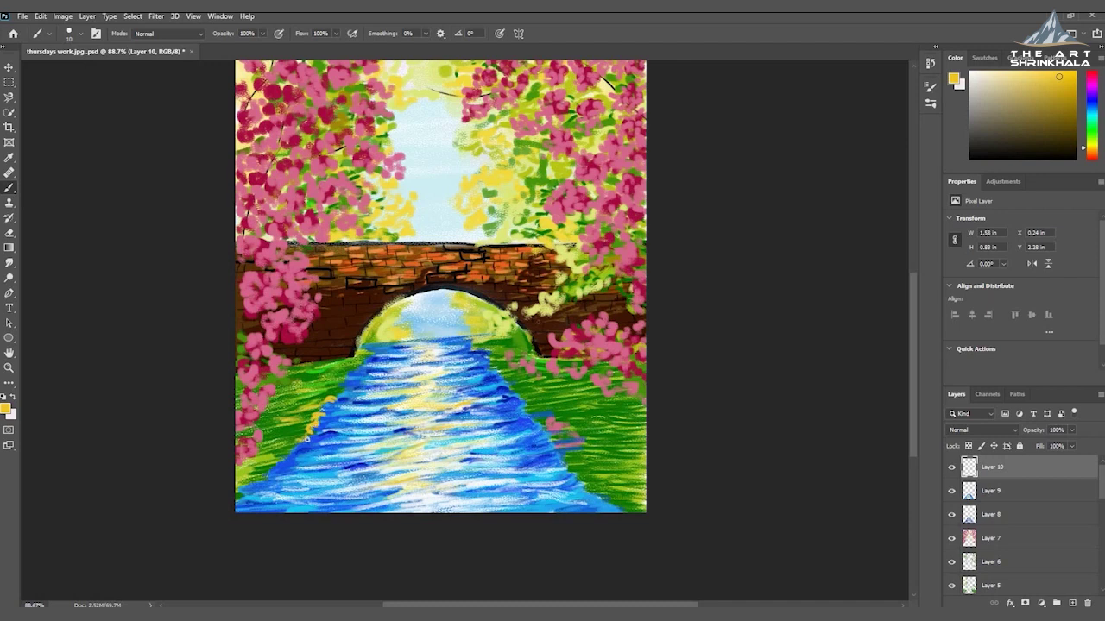
left_click_drag(302, 442, 239, 488)
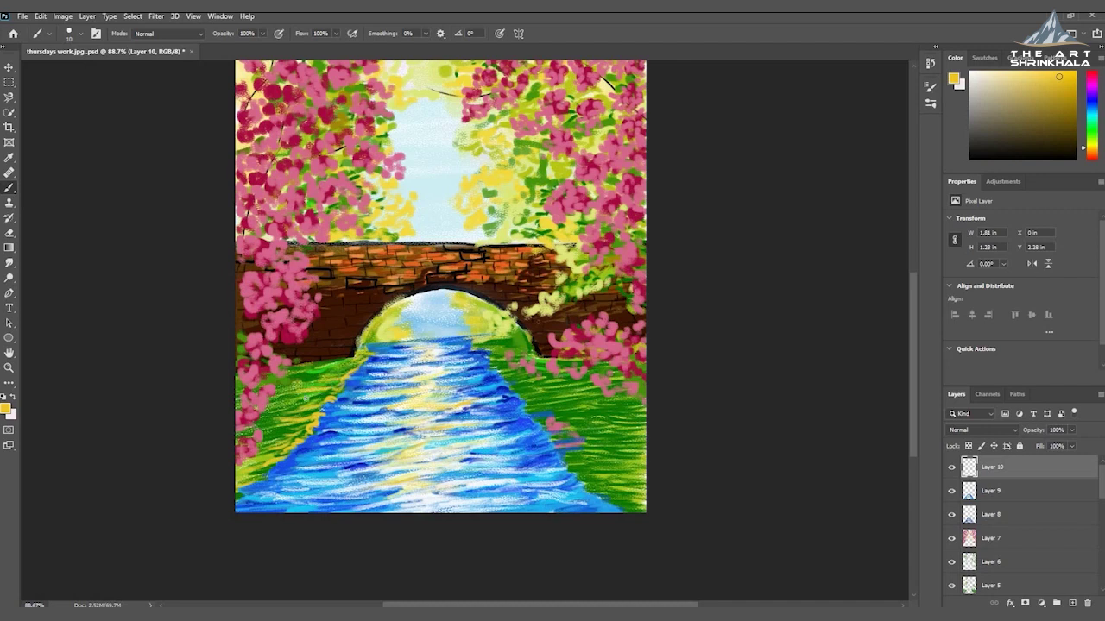
left_click_drag(261, 470, 240, 500)
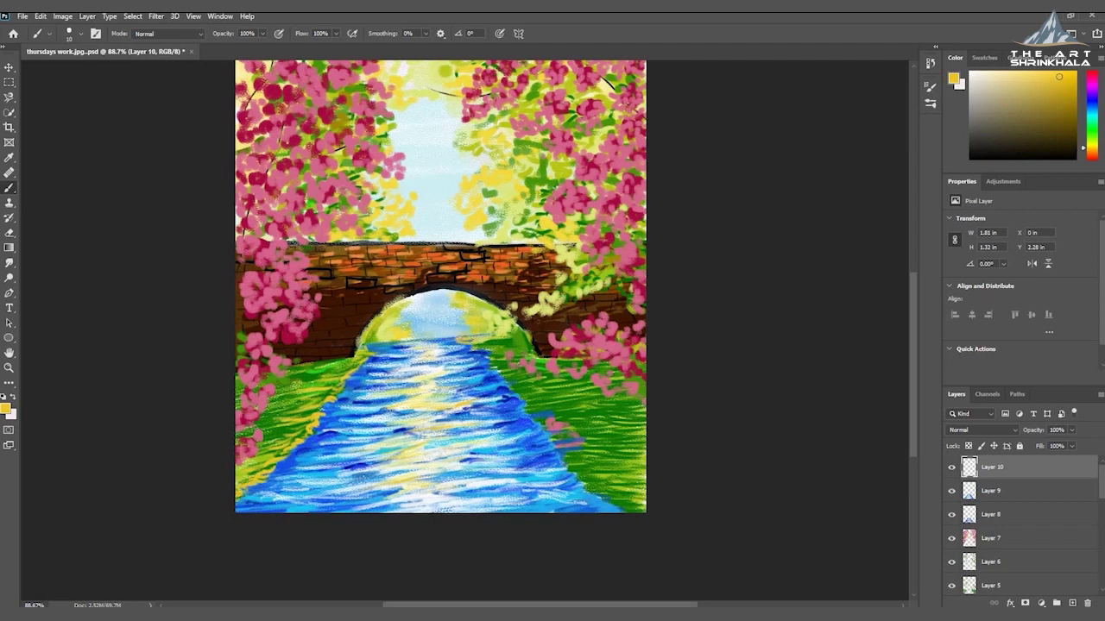
Brush golden grass strokes along the right riverbank from the arch down to the foreground
mouse_move(482, 351)
left_mouse_down()
mouse_move(550, 408)
mouse_move(537, 406)
mouse_move(561, 385)
mouse_move(626, 400)
mouse_move(546, 415)
mouse_move(562, 435)
mouse_move(590, 437)
mouse_move(596, 410)
mouse_move(635, 415)
left_mouse_up()
mouse_move(550, 441)
left_mouse_down()
mouse_move(576, 449)
mouse_move(563, 455)
mouse_move(635, 432)
mouse_move(615, 423)
mouse_move(622, 444)
left_mouse_up()
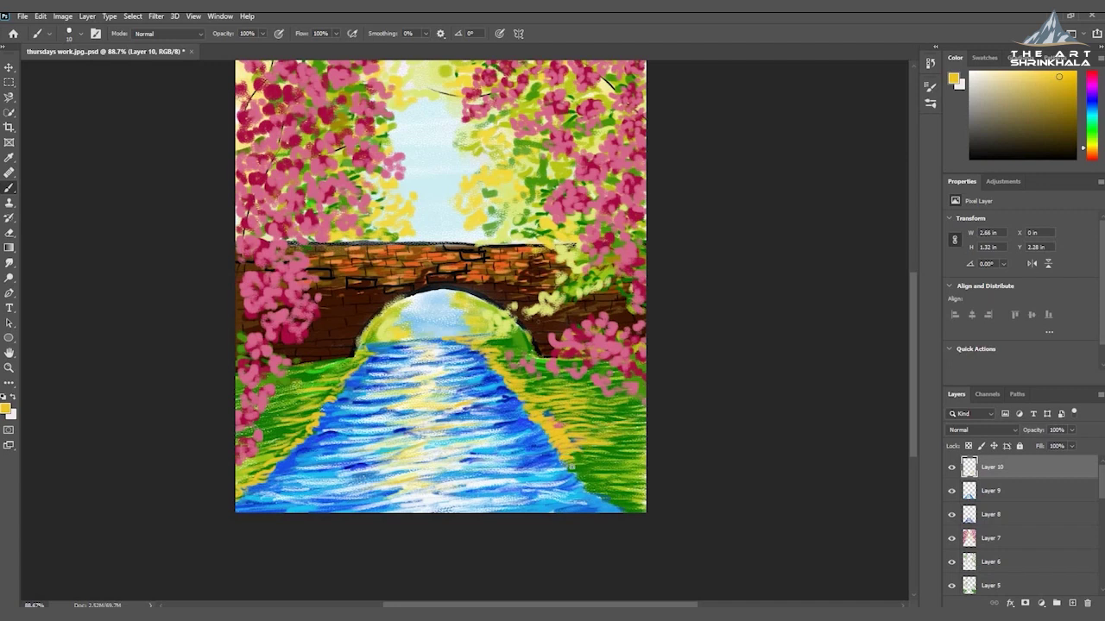
mouse_move(605, 454)
left_mouse_down()
mouse_move(578, 473)
mouse_move(637, 466)
mouse_move(593, 484)
mouse_move(640, 511)
left_mouse_up()
Pick an olive green, hide the pink blossom layer (Layer 7) and brush grass strokes over both banks
left_click(7, 408)
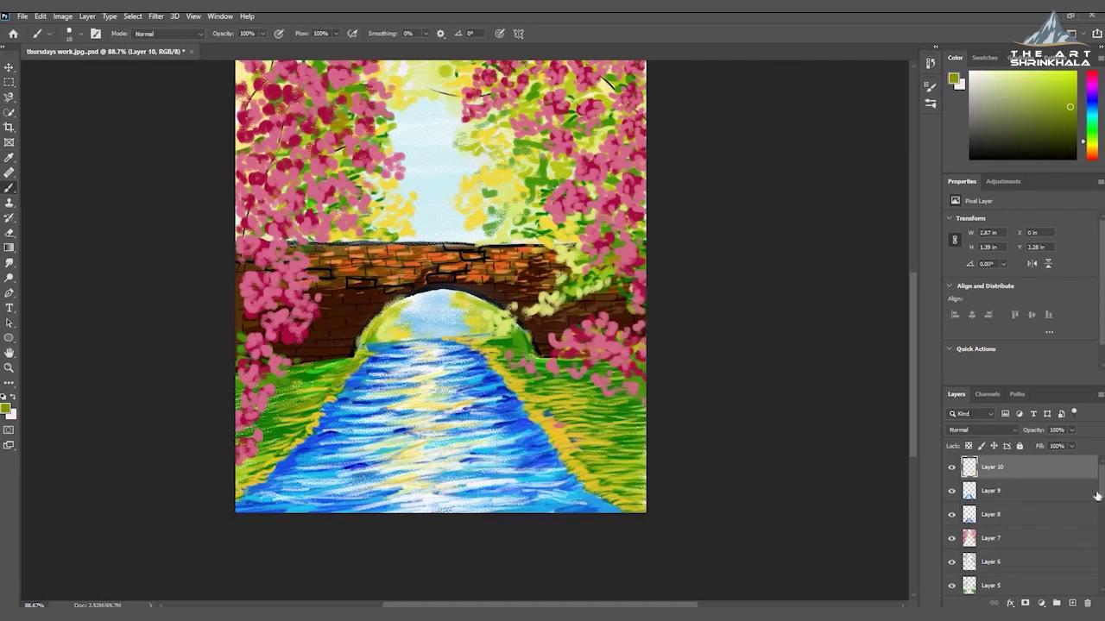
left_click(952, 539)
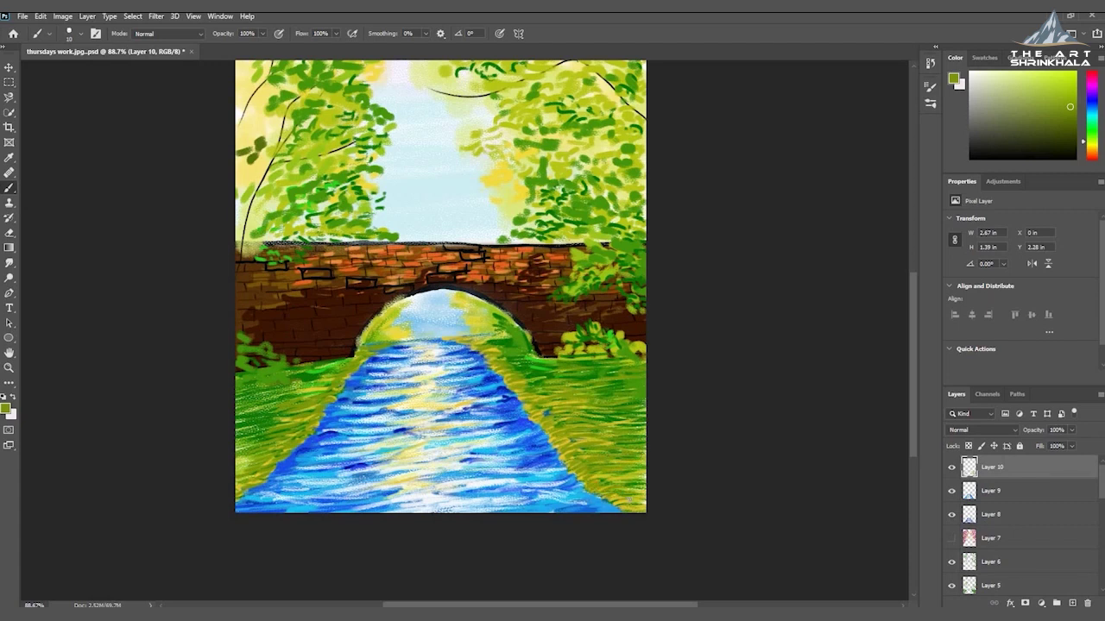
Set the brush colour to green 2b9809 and brush grass strokes over the left and right banks
left_click(5, 409)
left_click(663, 419)
left_click(748, 312)
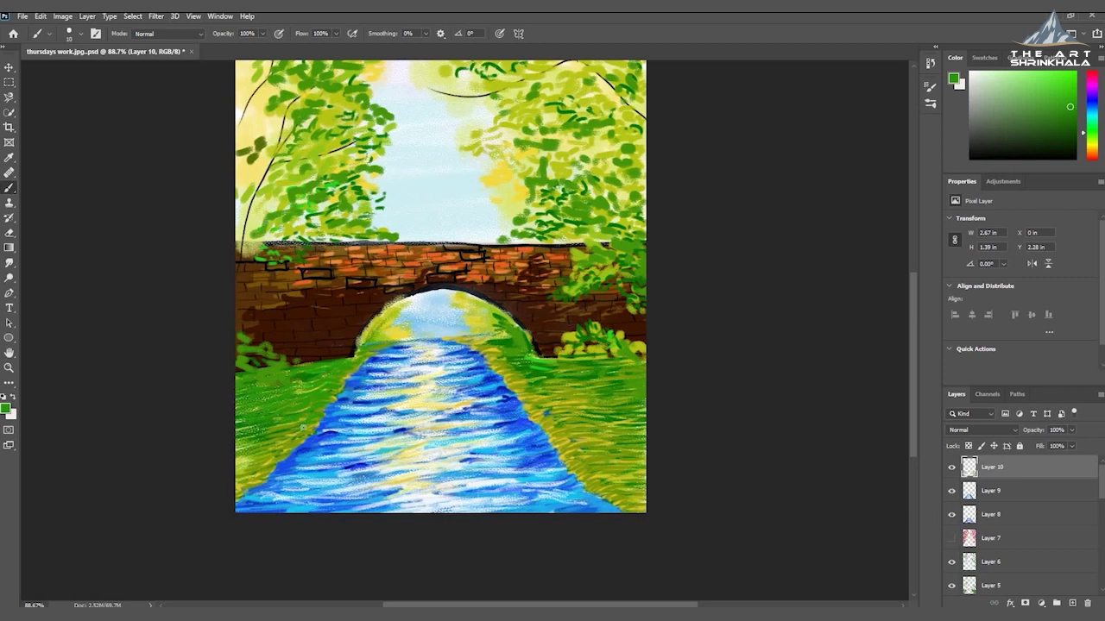
mouse_move(274, 443)
left_mouse_down()
mouse_move(240, 463)
mouse_move(283, 459)
mouse_move(297, 445)
mouse_move(240, 490)
mouse_move(254, 479)
left_mouse_up()
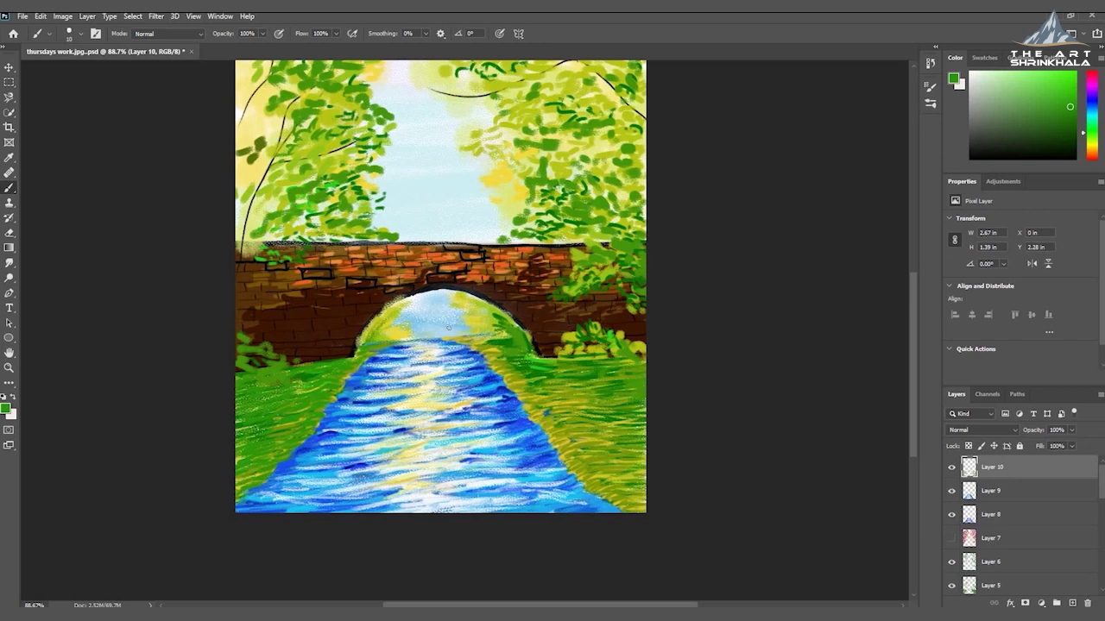
mouse_move(487, 348)
left_mouse_down()
mouse_move(523, 384)
mouse_move(554, 393)
mouse_move(642, 369)
left_mouse_up()
left_click_drag(532, 401, 505, 385)
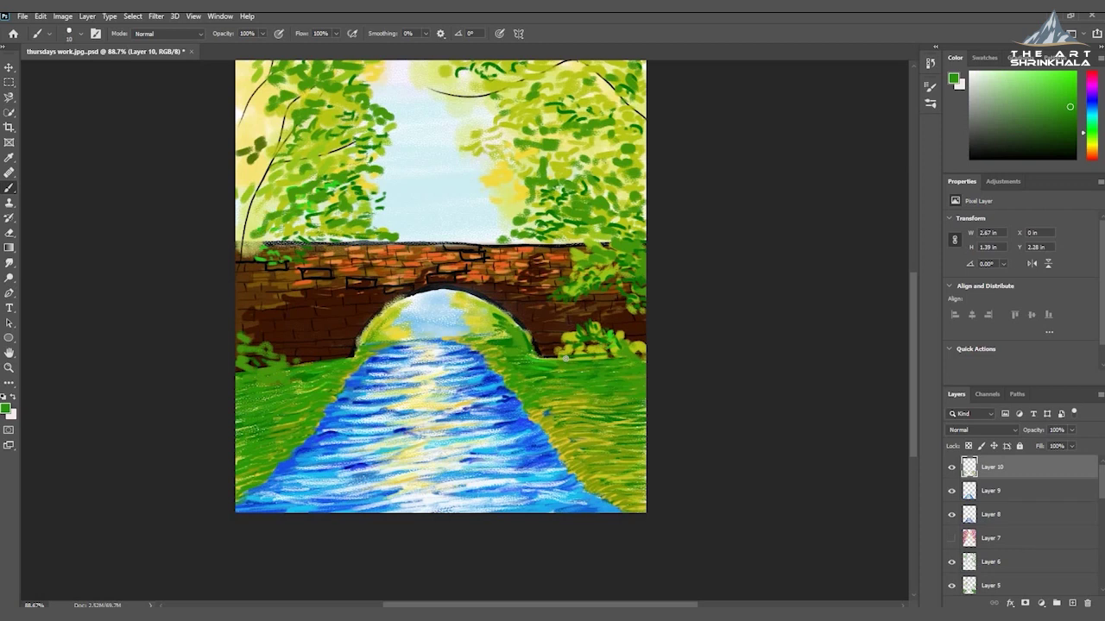
mouse_move(590, 412)
left_mouse_down()
mouse_move(564, 404)
mouse_move(595, 402)
mouse_move(544, 425)
mouse_move(606, 408)
mouse_move(633, 413)
mouse_move(593, 412)
mouse_move(551, 437)
mouse_move(596, 425)
mouse_move(632, 435)
mouse_move(652, 423)
mouse_move(585, 445)
mouse_move(608, 439)
mouse_move(588, 470)
mouse_move(601, 484)
mouse_move(603, 446)
mouse_move(621, 469)
mouse_move(589, 492)
mouse_move(615, 492)
mouse_move(632, 457)
mouse_move(616, 504)
mouse_move(649, 471)
mouse_move(659, 410)
left_mouse_up()
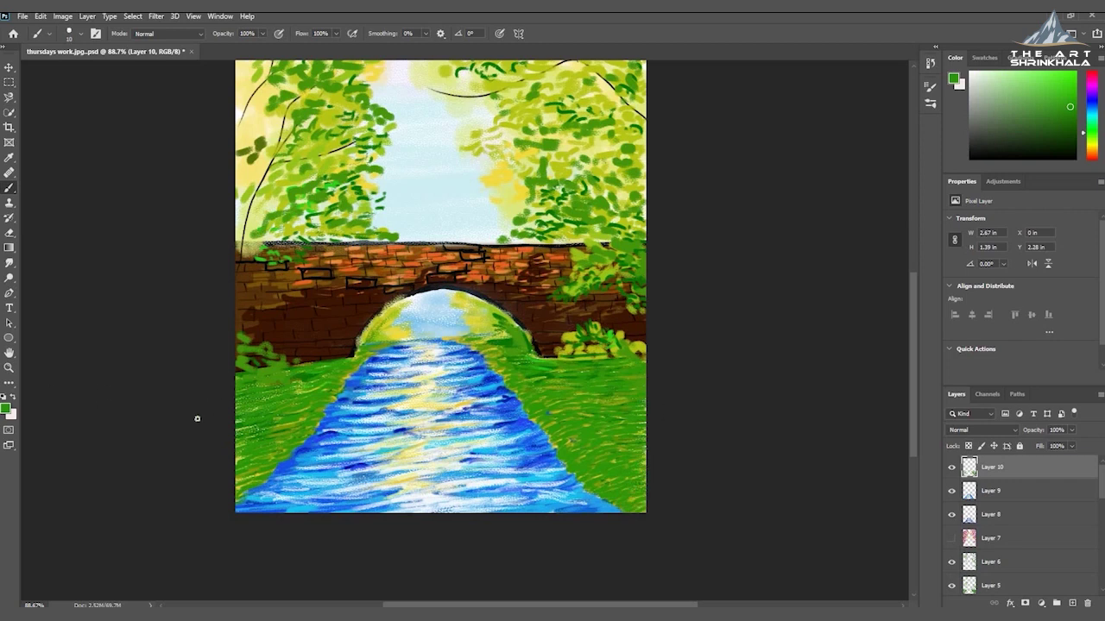
Set the brush colour to dark green 067710 and brush denser grass over the right and left banks
left_click(6, 409)
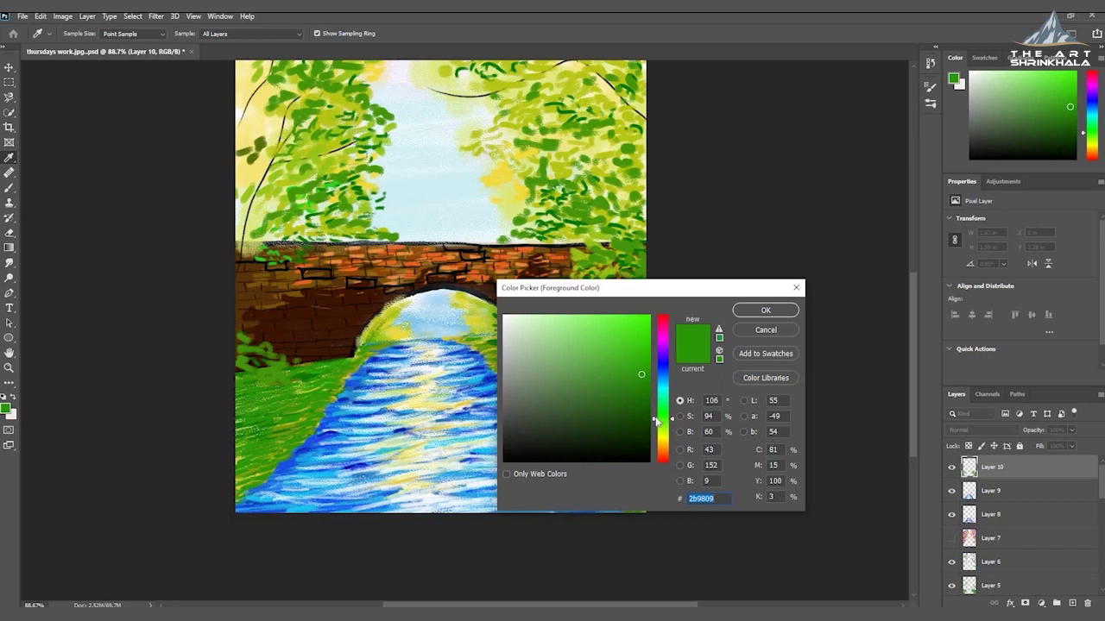
type("359809")
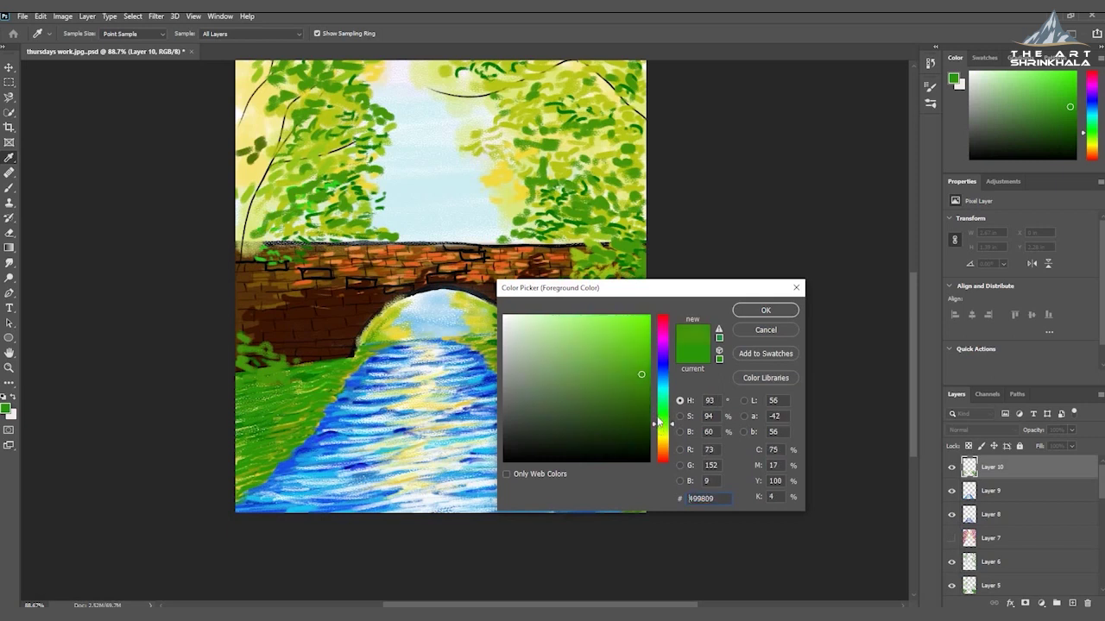
left_click_drag(658, 418, 660, 411)
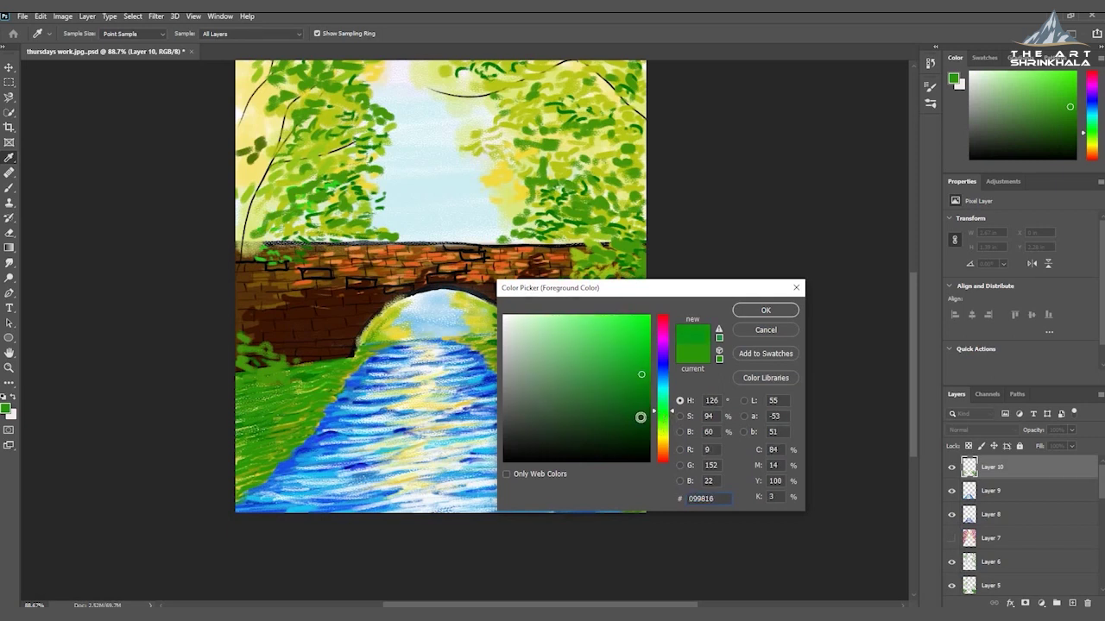
left_click(643, 393)
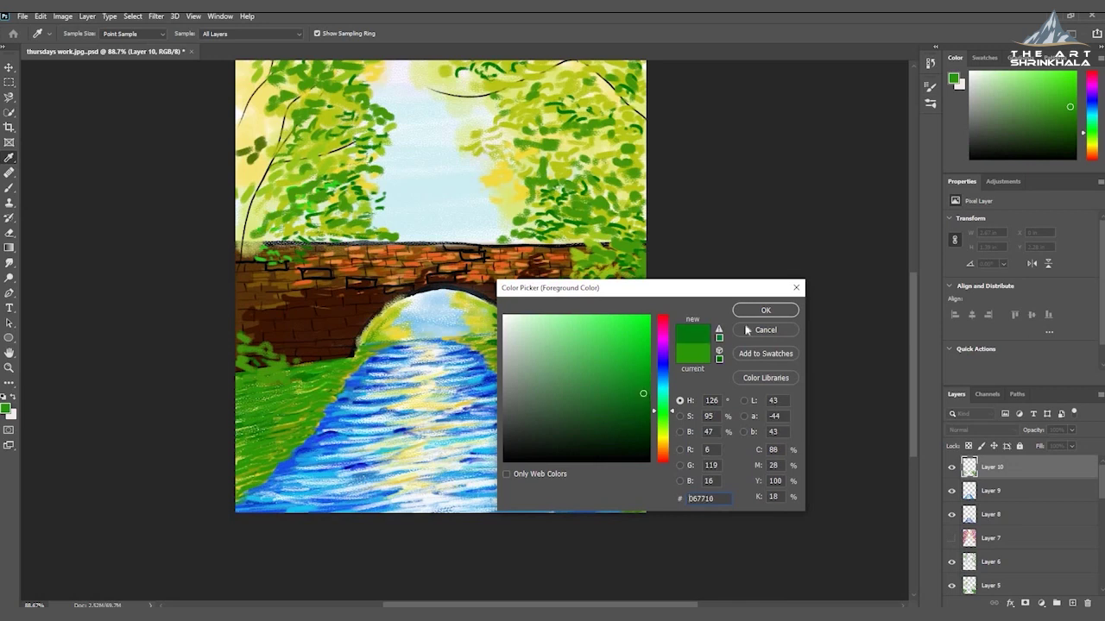
left_click(747, 310)
key("b")
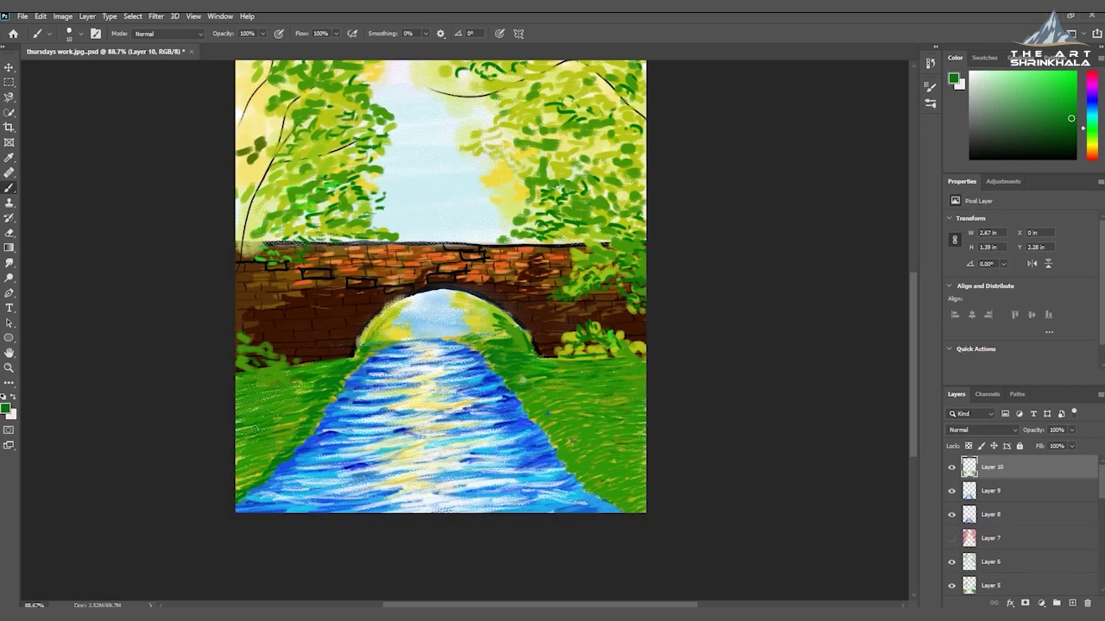
mouse_move(522, 380)
left_mouse_down()
mouse_move(567, 380)
mouse_move(565, 363)
mouse_move(588, 381)
mouse_move(581, 367)
mouse_move(609, 378)
mouse_move(612, 362)
mouse_move(625, 372)
mouse_move(653, 364)
mouse_move(529, 403)
mouse_move(546, 411)
mouse_move(543, 391)
mouse_move(559, 406)
mouse_move(569, 384)
mouse_move(579, 397)
mouse_move(580, 379)
mouse_move(614, 396)
mouse_move(607, 383)
mouse_move(619, 394)
mouse_move(636, 381)
mouse_move(541, 421)
mouse_move(563, 449)
mouse_move(568, 433)
mouse_move(589, 436)
mouse_move(567, 427)
mouse_move(577, 412)
mouse_move(559, 410)
mouse_move(581, 402)
mouse_move(598, 424)
mouse_move(605, 400)
mouse_move(612, 411)
mouse_move(638, 399)
mouse_move(567, 453)
mouse_move(592, 463)
mouse_move(579, 451)
mouse_move(603, 441)
mouse_move(594, 429)
mouse_move(618, 439)
mouse_move(639, 410)
mouse_move(647, 440)
mouse_move(646, 414)
mouse_move(589, 491)
mouse_move(607, 479)
mouse_move(588, 475)
mouse_move(596, 462)
mouse_move(622, 444)
mouse_move(640, 459)
mouse_move(608, 501)
mouse_move(646, 505)
mouse_move(643, 487)
mouse_move(629, 489)
mouse_move(634, 476)
mouse_move(615, 464)
mouse_move(644, 466)
left_mouse_up()
left_click_drag(343, 361, 316, 381)
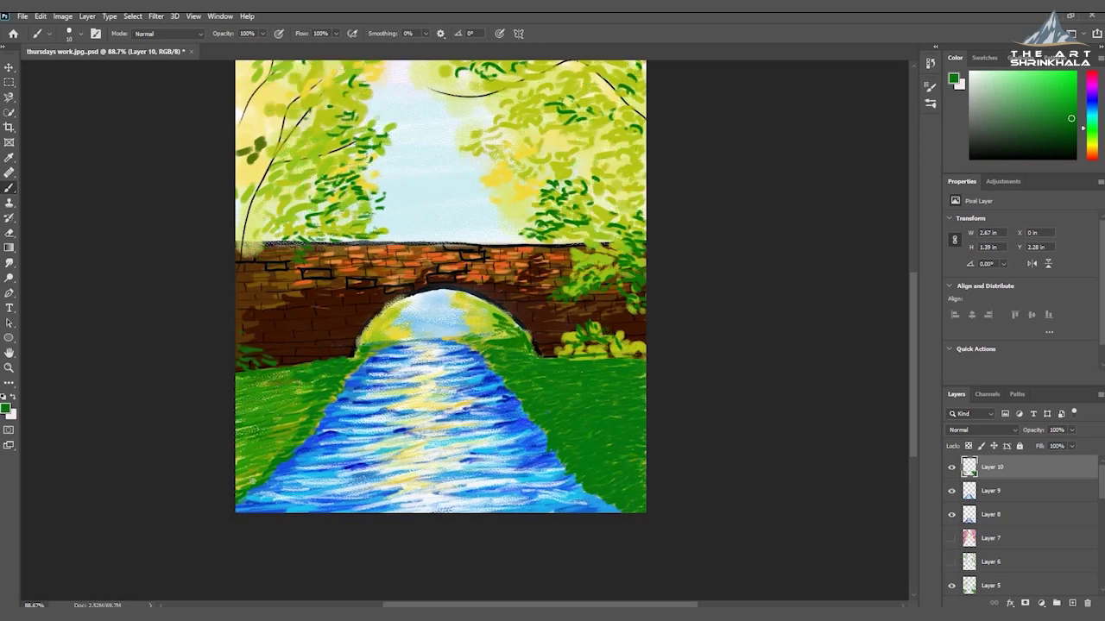
mouse_move(252, 482)
left_mouse_down()
mouse_move(258, 472)
mouse_move(240, 481)
left_mouse_up()
mouse_move(288, 374)
left_mouse_down()
mouse_move(245, 377)
mouse_move(276, 382)
mouse_move(246, 381)
mouse_move(233, 397)
mouse_move(290, 375)
mouse_move(231, 412)
mouse_move(277, 391)
mouse_move(263, 399)
mouse_move(330, 404)
mouse_move(310, 428)
mouse_move(277, 407)
mouse_move(234, 429)
mouse_move(298, 441)
mouse_move(262, 467)
mouse_move(242, 468)
mouse_move(255, 449)
mouse_move(280, 446)
mouse_move(237, 436)
left_mouse_up()
Pick a deeper dark green and brush shaded grass strokes along the water's edge and over both banks
left_click(6, 409)
left_click(646, 411)
left_click(764, 310)
mouse_move(372, 353)
left_mouse_down()
mouse_move(340, 389)
mouse_move(302, 398)
mouse_move(323, 407)
mouse_move(296, 428)
mouse_move(293, 461)
mouse_move(238, 497)
left_mouse_up()
mouse_move(475, 335)
left_mouse_down()
mouse_move(526, 343)
mouse_move(494, 366)
mouse_move(527, 362)
mouse_move(520, 392)
mouse_move(567, 379)
mouse_move(558, 405)
mouse_move(619, 403)
mouse_move(550, 445)
mouse_move(608, 413)
mouse_move(638, 427)
left_mouse_up()
mouse_move(278, 405)
left_mouse_down()
mouse_move(285, 380)
mouse_move(246, 470)
left_mouse_up()
mouse_move(568, 455)
left_mouse_down()
mouse_move(608, 514)
mouse_move(653, 464)
mouse_move(592, 457)
mouse_move(630, 451)
mouse_move(621, 414)
left_mouse_up()
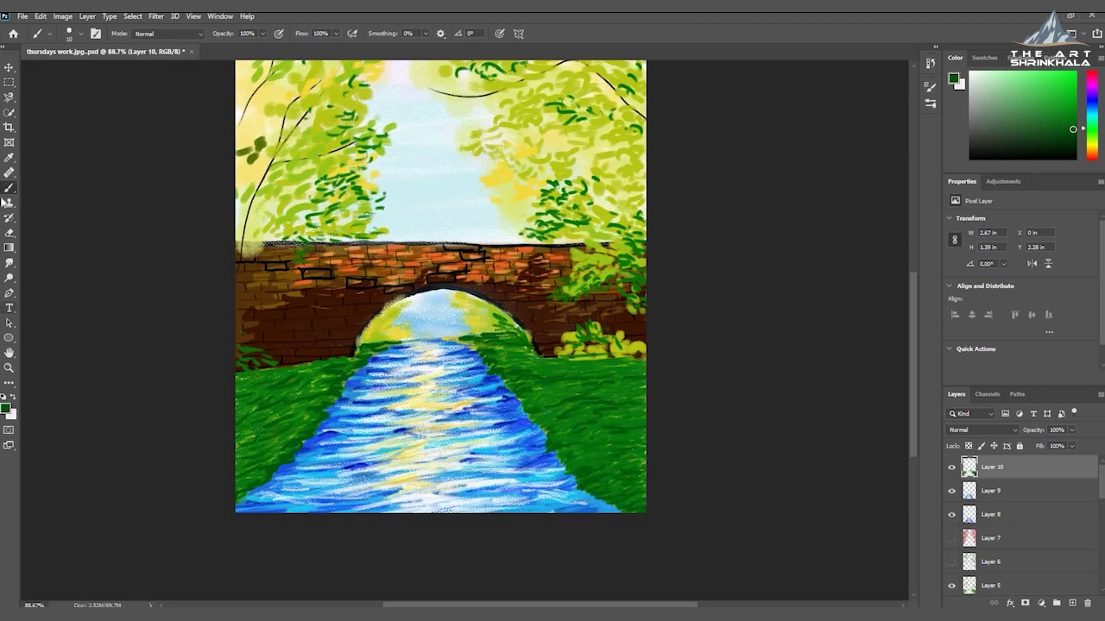
Sample a light yellow-green from the painting and brush grass highlights across both banks
left_click(8, 157)
left_click(2, 328)
left_click(9, 187)
mouse_move(321, 385)
left_mouse_down()
mouse_move(278, 403)
mouse_move(304, 360)
mouse_move(307, 375)
mouse_move(266, 390)
mouse_move(320, 403)
mouse_move(272, 425)
mouse_move(290, 446)
mouse_move(246, 450)
left_mouse_up()
mouse_move(506, 385)
left_mouse_down()
mouse_move(604, 392)
mouse_move(503, 362)
mouse_move(472, 338)
mouse_move(507, 324)
mouse_move(629, 397)
mouse_move(557, 427)
mouse_move(583, 436)
mouse_move(622, 423)
mouse_move(638, 451)
mouse_move(639, 509)
left_mouse_up()
Pick a near-black green and brush shadow strokes on Layer 11 along the left and right banks
left_click(5, 409)
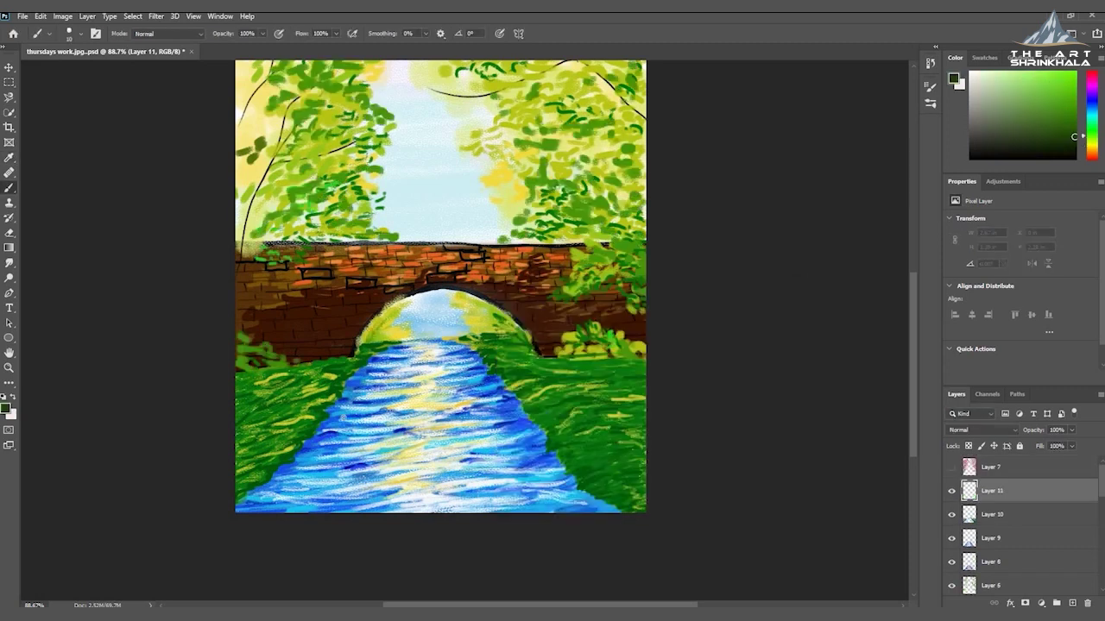
left_click(5, 408)
left_click(765, 308)
mouse_move(245, 477)
left_mouse_down()
mouse_move(322, 416)
mouse_move(312, 408)
mouse_move(349, 381)
left_mouse_up()
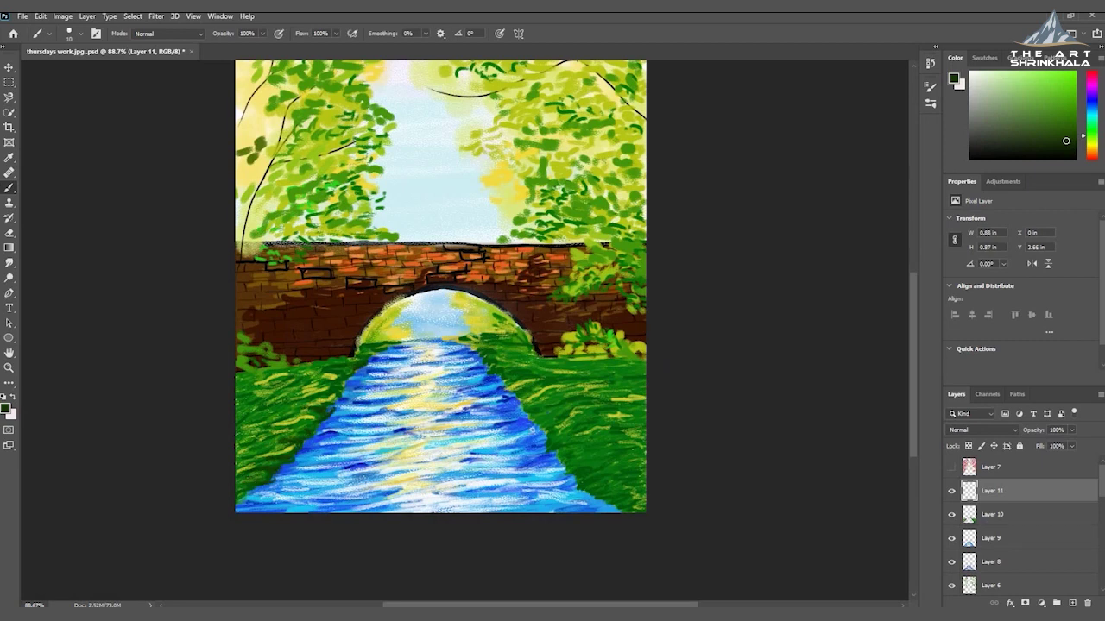
mouse_move(473, 335)
left_mouse_down()
mouse_move(501, 370)
mouse_move(542, 377)
mouse_move(550, 447)
mouse_move(593, 453)
mouse_move(585, 475)
mouse_move(613, 484)
left_mouse_up()
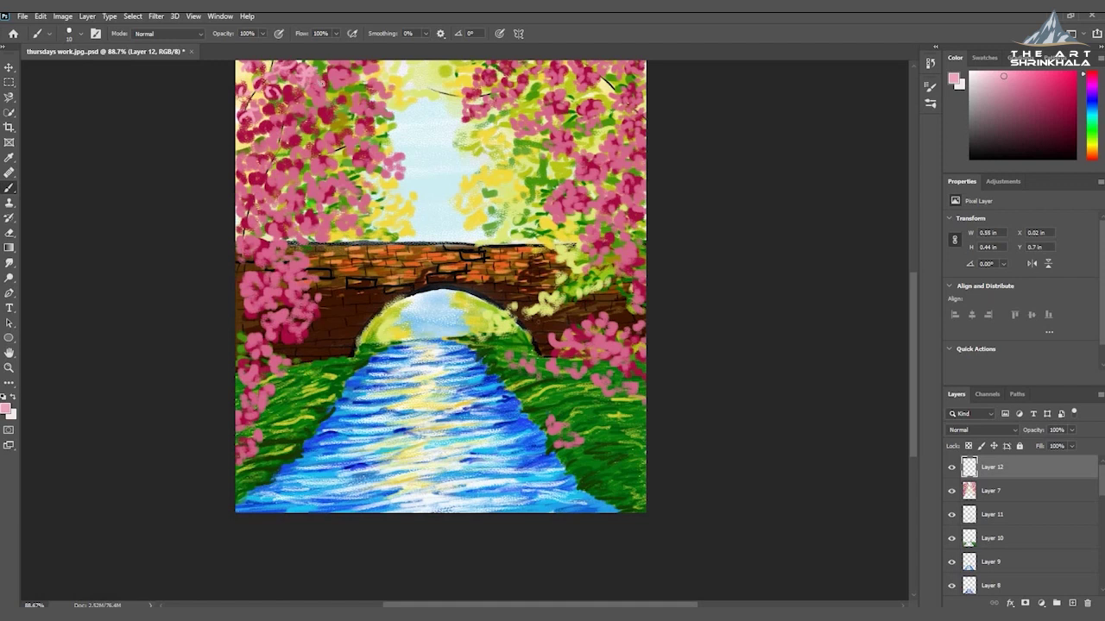
Dab light pink petal highlights on Layer 12 over the blossoms of the left tree
left_click(324, 83)
left_click(331, 88)
left_click(345, 74)
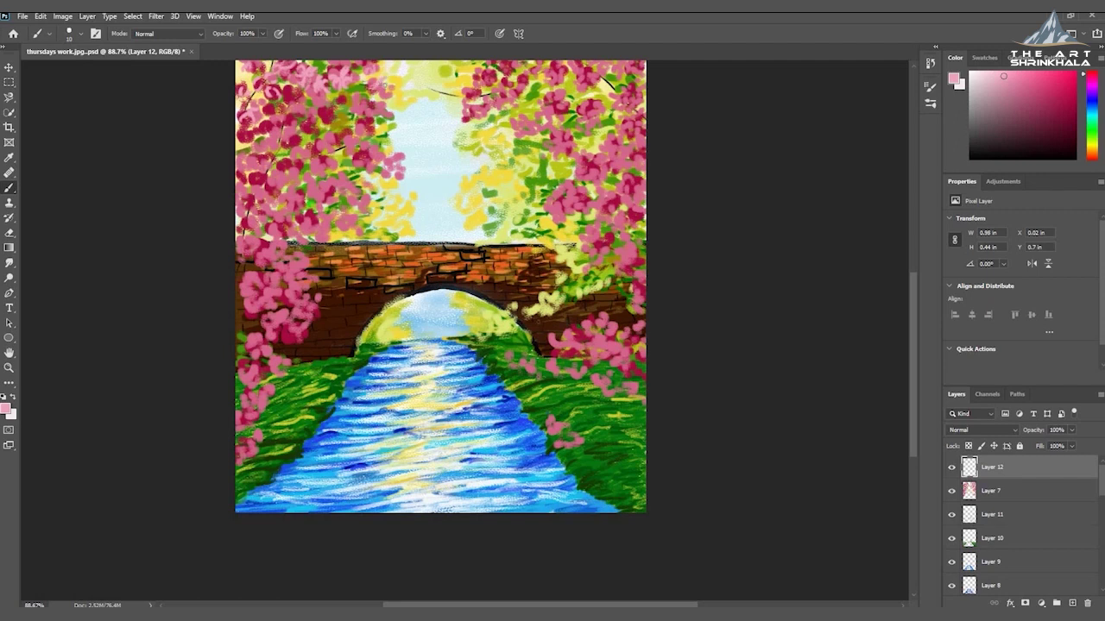
left_click_drag(379, 90, 383, 92)
left_click(343, 111)
left_click(290, 122)
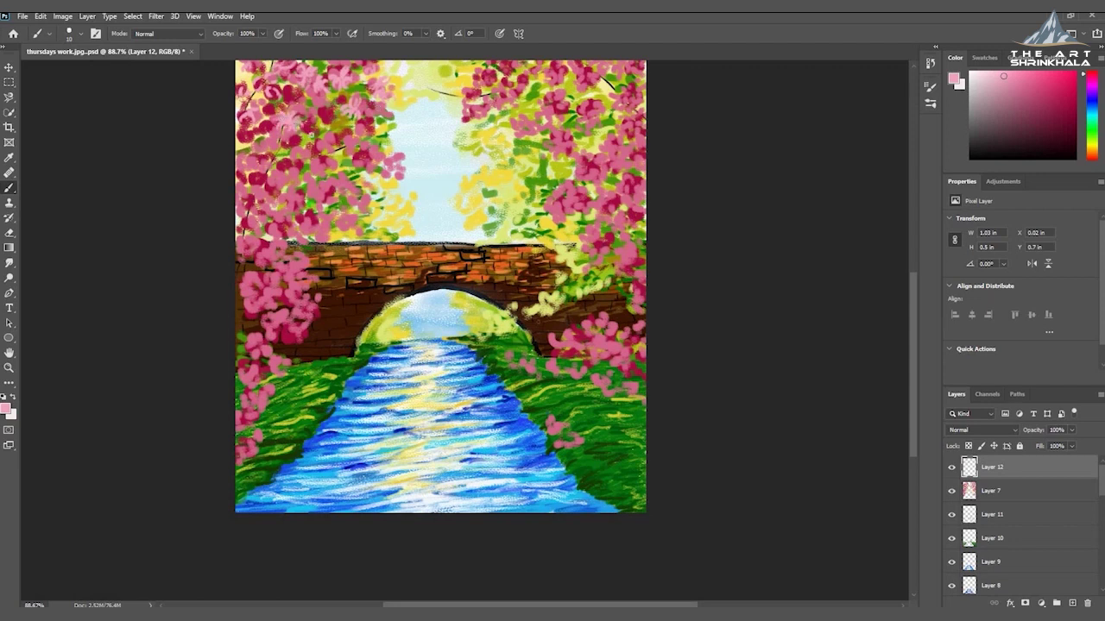
left_click(292, 144)
left_click(306, 148)
left_click(288, 170)
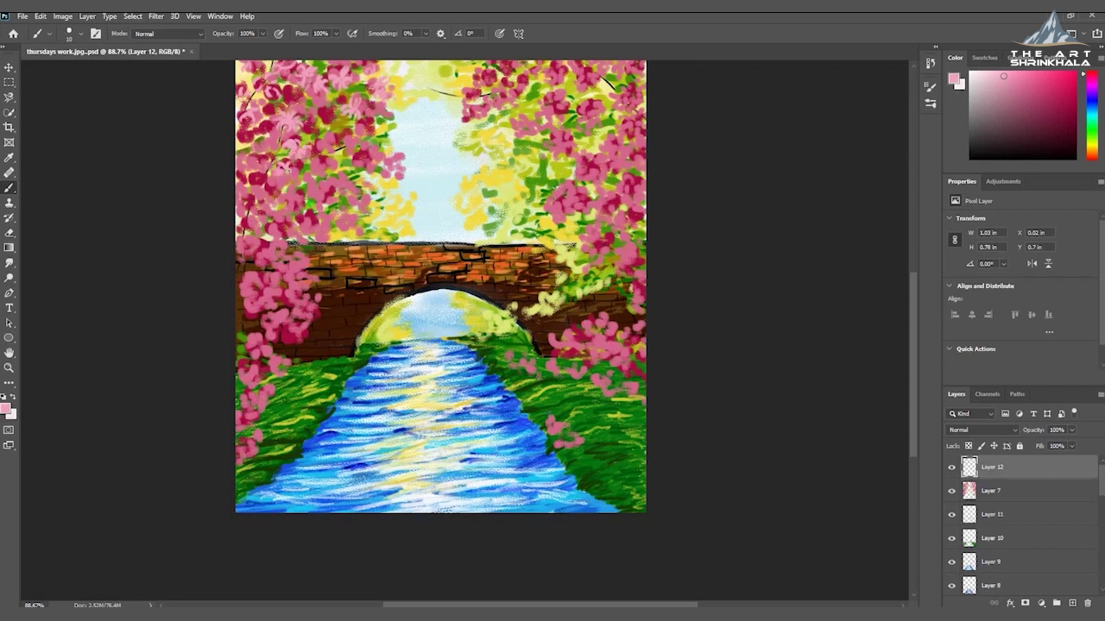
left_click(294, 177)
left_click_drag(268, 127, 273, 111)
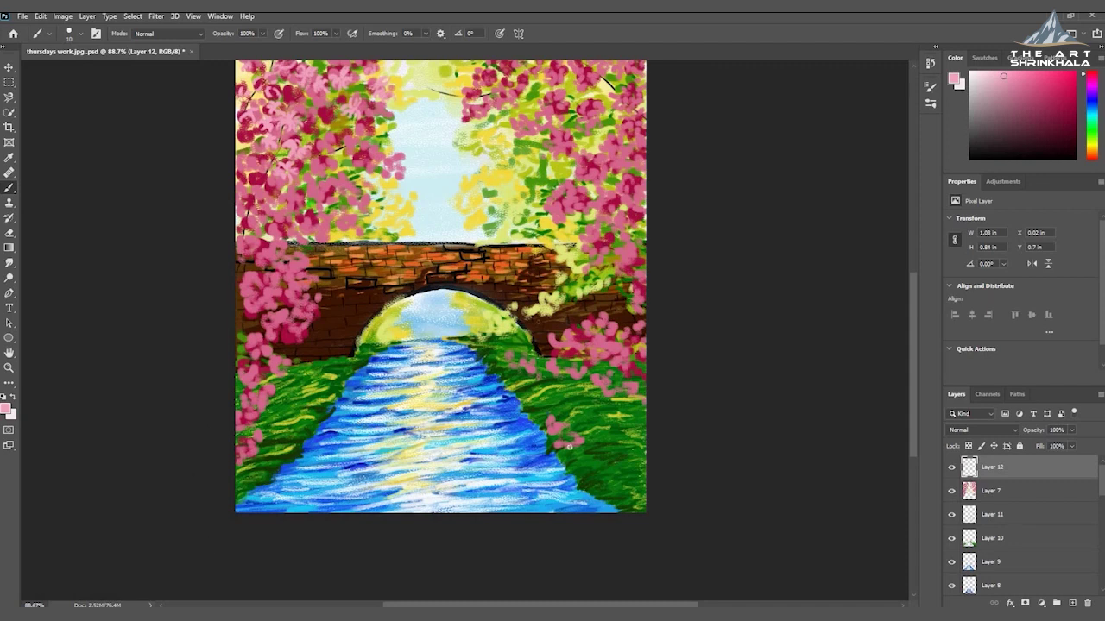
Dab light pink petal highlights over the blossoms on the left bank and the left end of the bridge
left_click(258, 435)
left_click(259, 438)
left_click(252, 451)
left_click_drag(250, 448, 240, 454)
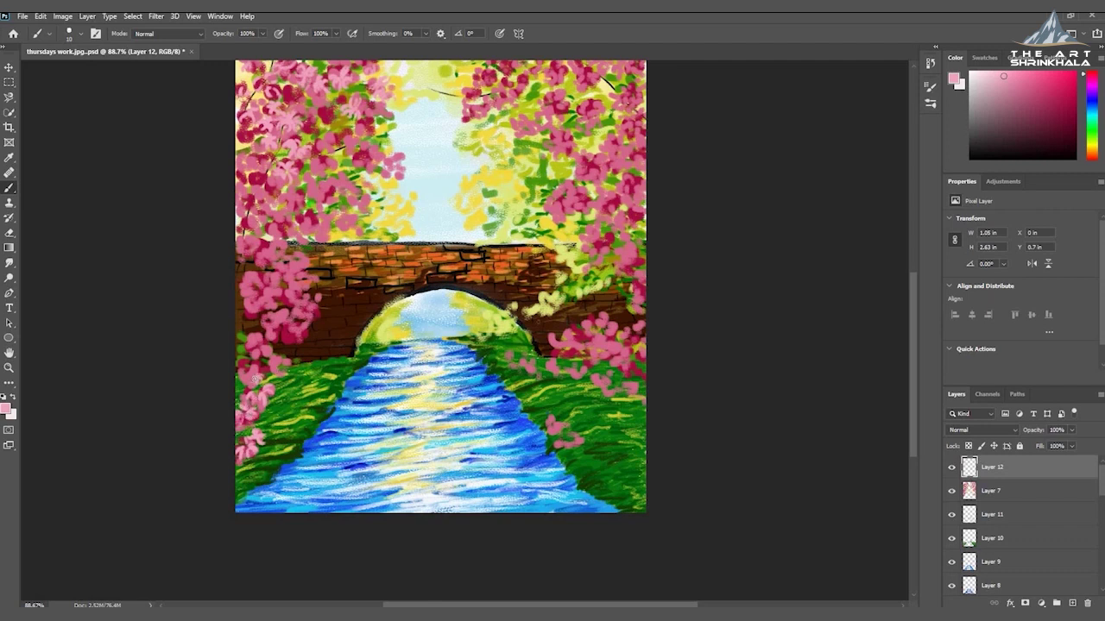
mouse_move(282, 369)
left_mouse_down()
mouse_move(285, 355)
mouse_move(290, 366)
mouse_move(252, 350)
left_mouse_up()
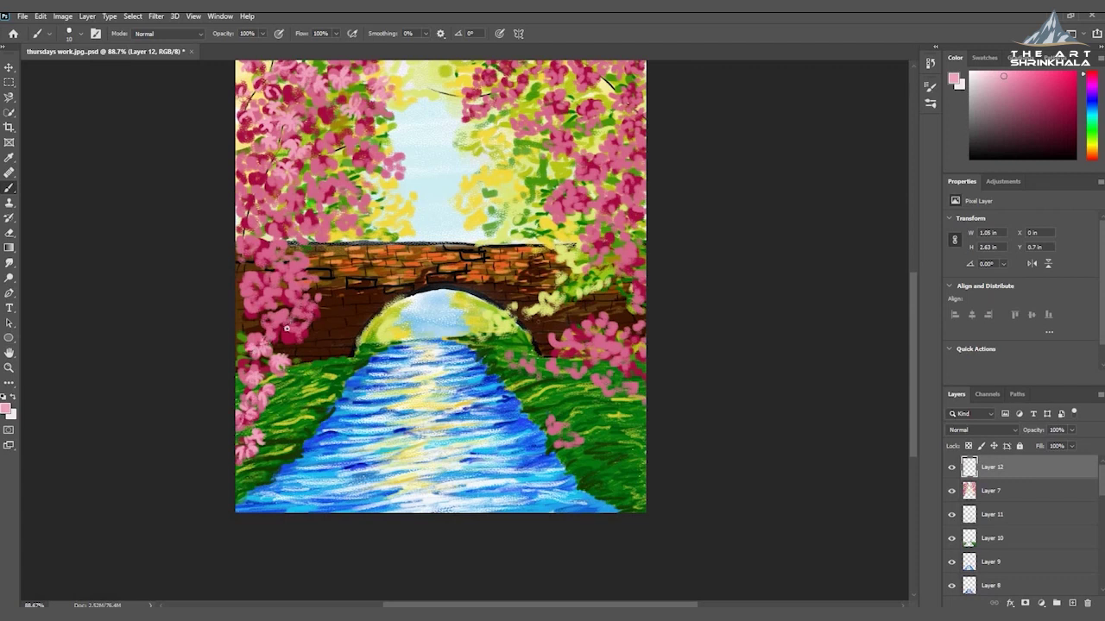
mouse_move(302, 334)
left_mouse_down()
mouse_move(311, 328)
mouse_move(288, 343)
mouse_move(288, 332)
mouse_move(294, 342)
mouse_move(265, 330)
mouse_move(276, 338)
mouse_move(267, 326)
mouse_move(281, 306)
mouse_move(304, 318)
mouse_move(317, 300)
left_mouse_up()
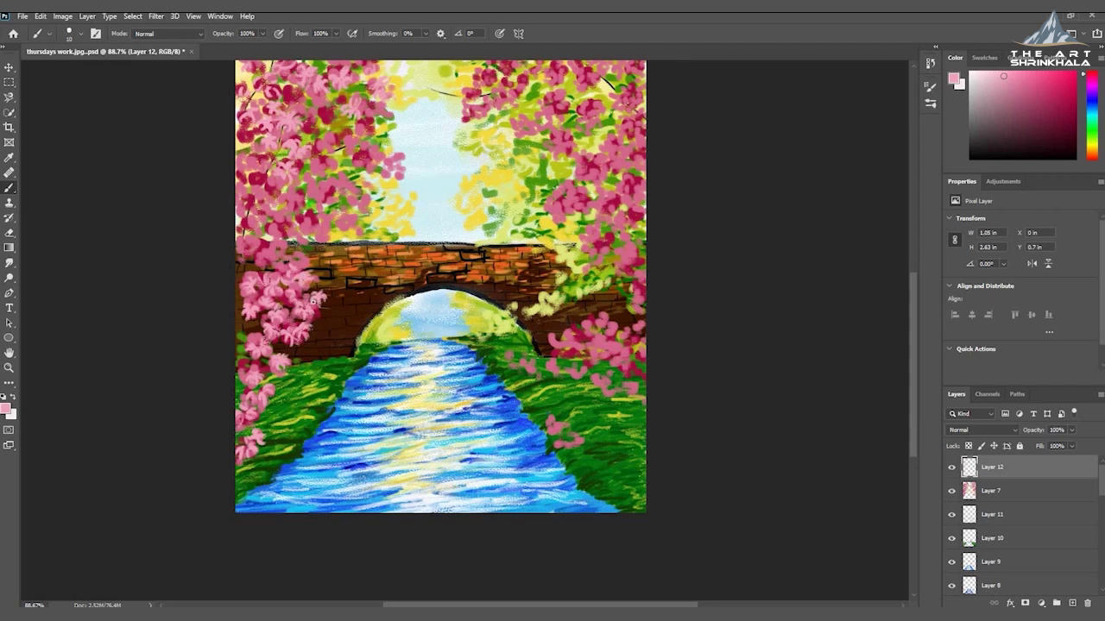
mouse_move(298, 258)
left_mouse_down()
mouse_move(264, 257)
mouse_move(254, 242)
mouse_move(240, 251)
left_mouse_up()
left_click_drag(273, 228, 280, 248)
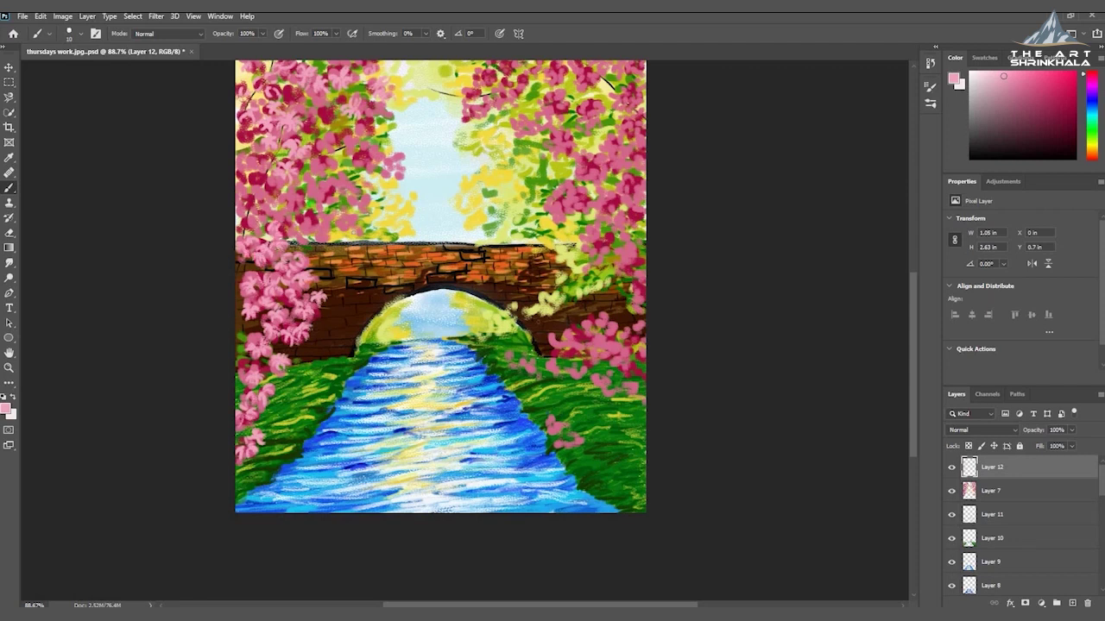
Add light pink petal highlights to the blossoms on the upper right bank and the lower part of the left tree
mouse_move(526, 357)
left_mouse_down()
mouse_move(538, 368)
mouse_move(511, 366)
mouse_move(507, 350)
left_mouse_up()
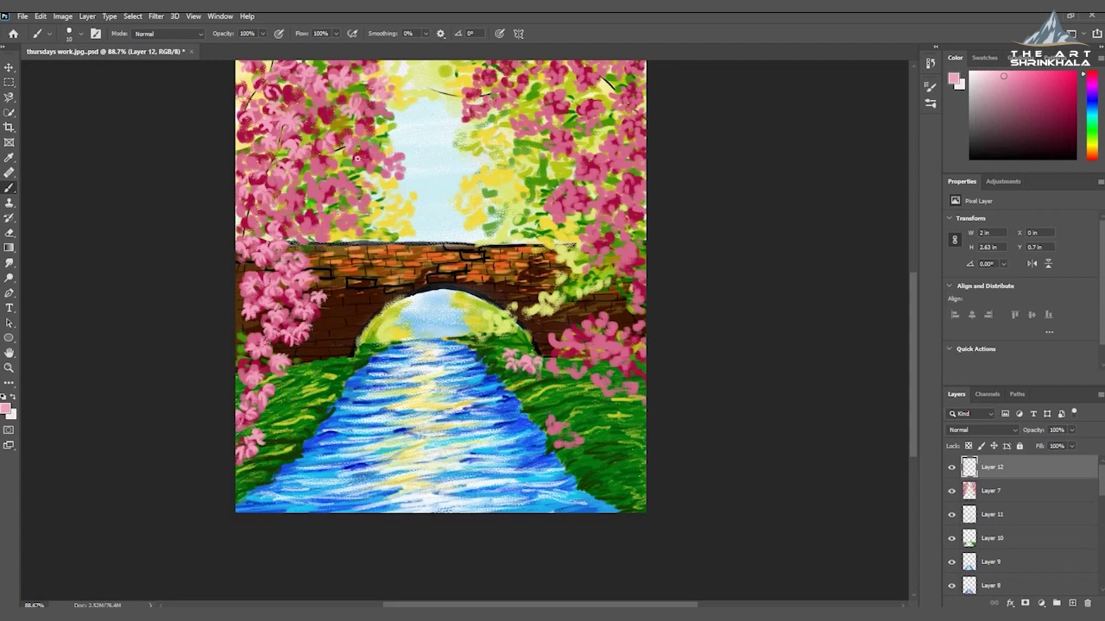
mouse_move(610, 333)
left_mouse_down()
mouse_move(612, 324)
mouse_move(639, 332)
mouse_move(634, 364)
mouse_move(599, 384)
mouse_move(556, 368)
left_mouse_up()
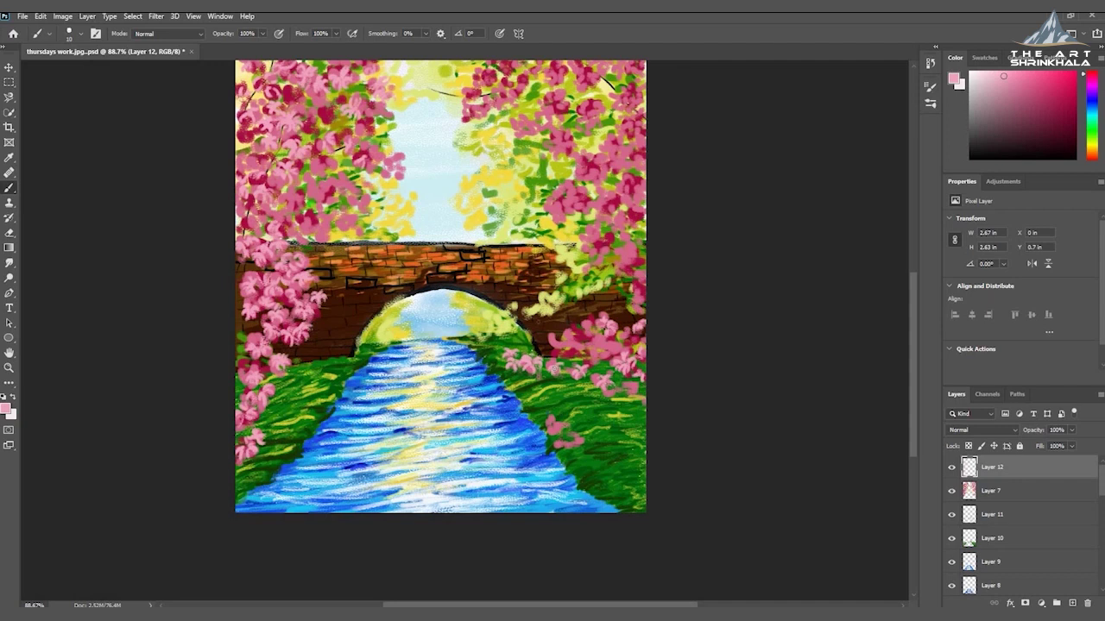
mouse_move(354, 192)
left_mouse_down()
mouse_move(351, 202)
mouse_move(332, 198)
left_mouse_up()
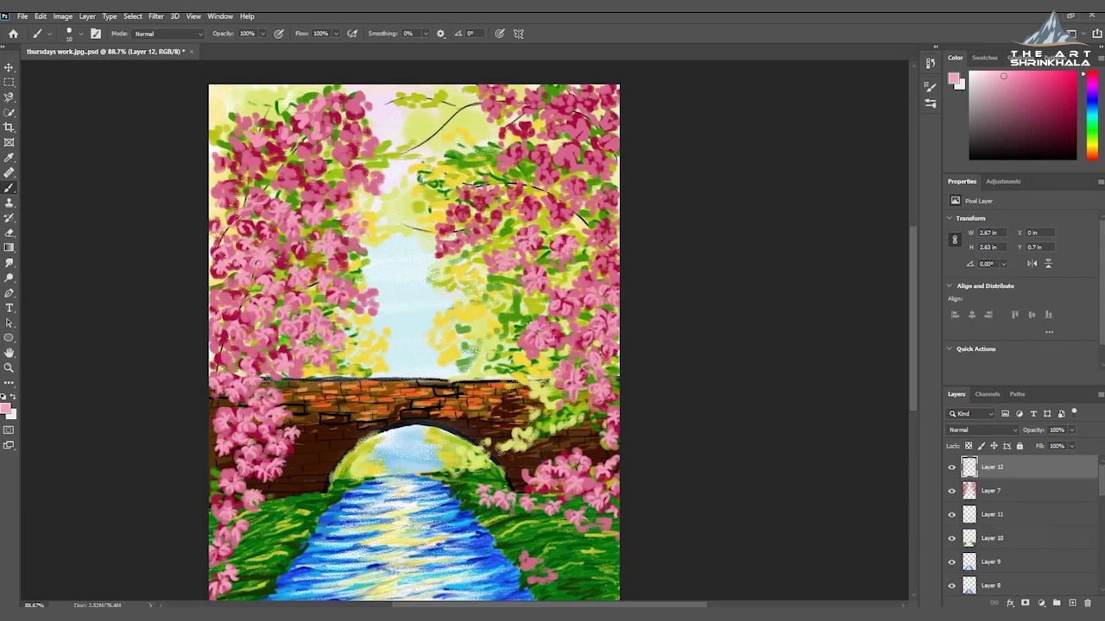
Brush light pink petal highlights over the remaining upper and lower blossoms of the left tree
left_click_drag(293, 183, 281, 182)
left_click_drag(290, 171, 343, 200)
left_click_drag(272, 206, 281, 219)
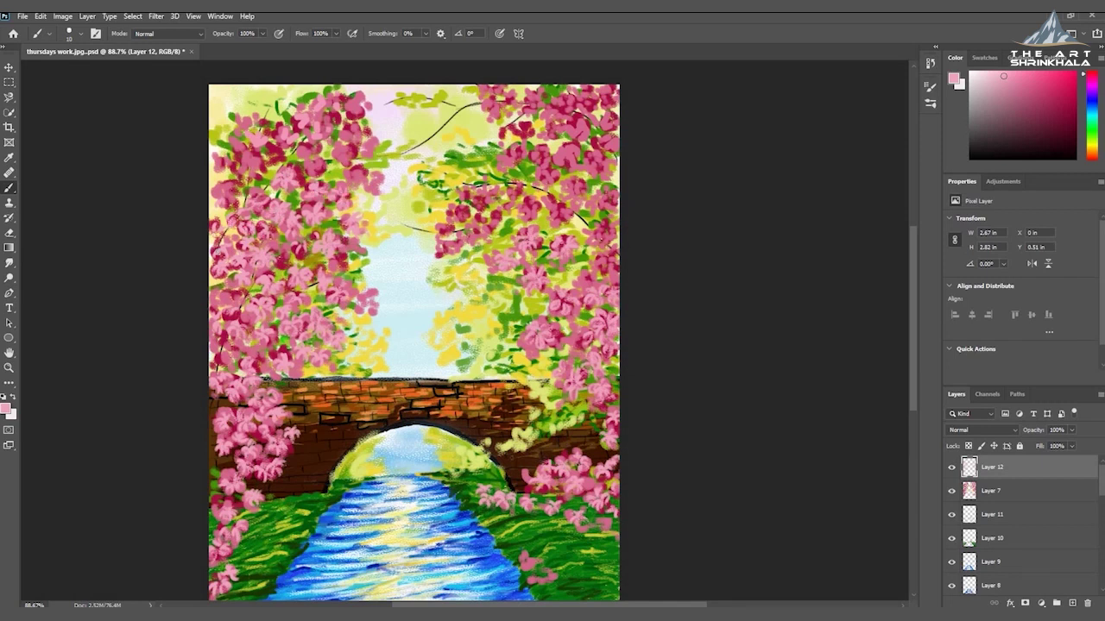
mouse_move(305, 126)
left_mouse_down()
mouse_move(320, 123)
mouse_move(310, 107)
left_mouse_up()
mouse_move(292, 116)
left_mouse_down()
mouse_move(278, 136)
mouse_move(285, 148)
left_mouse_up()
left_click_drag(264, 147, 248, 165)
left_click_drag(226, 197, 233, 189)
mouse_move(224, 166)
left_mouse_down()
mouse_move(216, 158)
mouse_move(249, 167)
left_mouse_up()
left_click_drag(319, 171, 309, 163)
mouse_move(313, 154)
left_mouse_down()
mouse_move(302, 147)
mouse_move(342, 149)
mouse_move(374, 187)
mouse_move(369, 141)
mouse_move(337, 99)
left_mouse_up()
left_click_drag(361, 310, 371, 302)
left_click_drag(296, 382, 302, 367)
left_click_drag(219, 366, 226, 352)
Brush light pink petal highlights over the right tree's blossoms, from the bridge up to the top edge of the canvas
left_click_drag(525, 363, 534, 347)
left_click_drag(568, 345, 582, 329)
left_click_drag(580, 290, 589, 273)
left_click_drag(602, 273, 604, 231)
left_click_drag(603, 213, 615, 199)
left_click_drag(559, 221, 563, 210)
mouse_move(554, 217)
left_mouse_down()
mouse_move(570, 205)
mouse_move(559, 197)
mouse_move(535, 205)
left_mouse_up()
left_click_drag(529, 208, 542, 201)
left_click_drag(449, 252, 455, 243)
left_click_drag(443, 247, 469, 204)
mouse_move(479, 207)
left_mouse_down()
mouse_move(487, 197)
mouse_move(471, 185)
left_mouse_up()
left_click_drag(511, 200, 523, 183)
left_click_drag(475, 241, 503, 211)
left_click_drag(572, 200, 579, 193)
mouse_move(573, 194)
left_mouse_down()
mouse_move(584, 185)
mouse_move(575, 175)
left_mouse_up()
left_click_drag(544, 183, 554, 174)
left_click(518, 156)
left_click(548, 171)
left_click(538, 157)
left_click(537, 148)
left_click(594, 171)
left_click(566, 155)
left_click(598, 160)
left_click(572, 152)
left_click_drag(605, 148, 614, 141)
mouse_move(606, 142)
left_mouse_down()
mouse_move(615, 135)
mouse_move(584, 121)
mouse_move(615, 115)
left_mouse_up()
left_click_drag(488, 116, 503, 106)
left_click_drag(490, 94, 540, 93)
left_click_drag(557, 114, 592, 90)
left_click_drag(608, 98, 616, 88)
Dab light pink petals on the small blossom cluster at the water's edge of the right bank
mouse_move(531, 566)
left_mouse_down()
mouse_move(538, 557)
mouse_move(527, 553)
left_mouse_up()
left_click_drag(523, 572, 528, 568)
left_click_drag(550, 573, 540, 583)
left_click(565, 585)
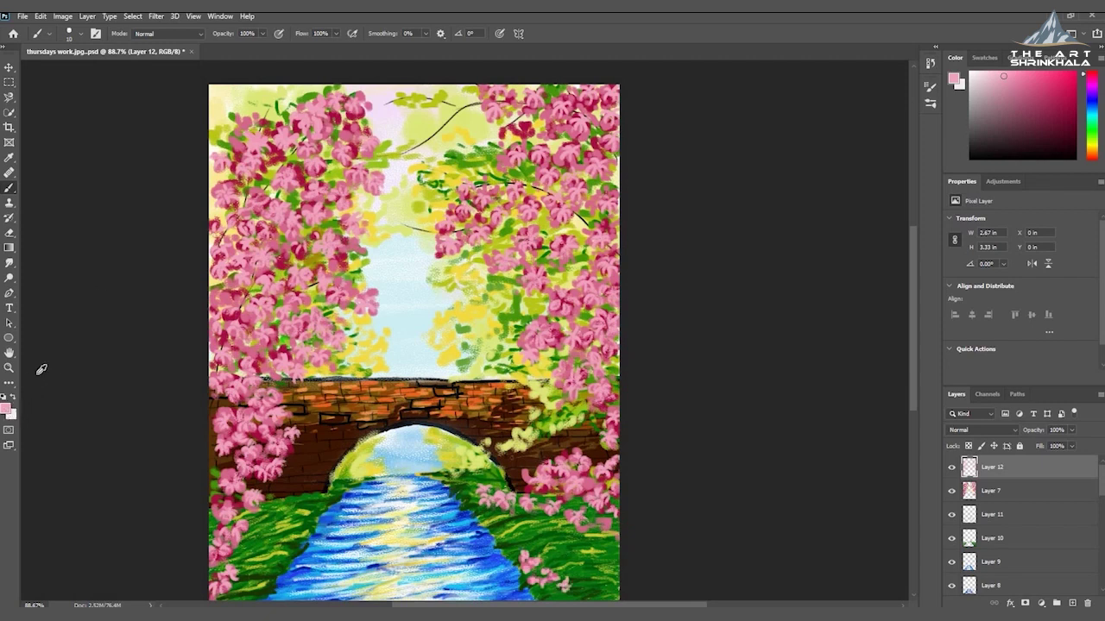
Pick a deep crimson pink and paint fine petal details on the blossoms at the top of the left tree
left_click(6, 408)
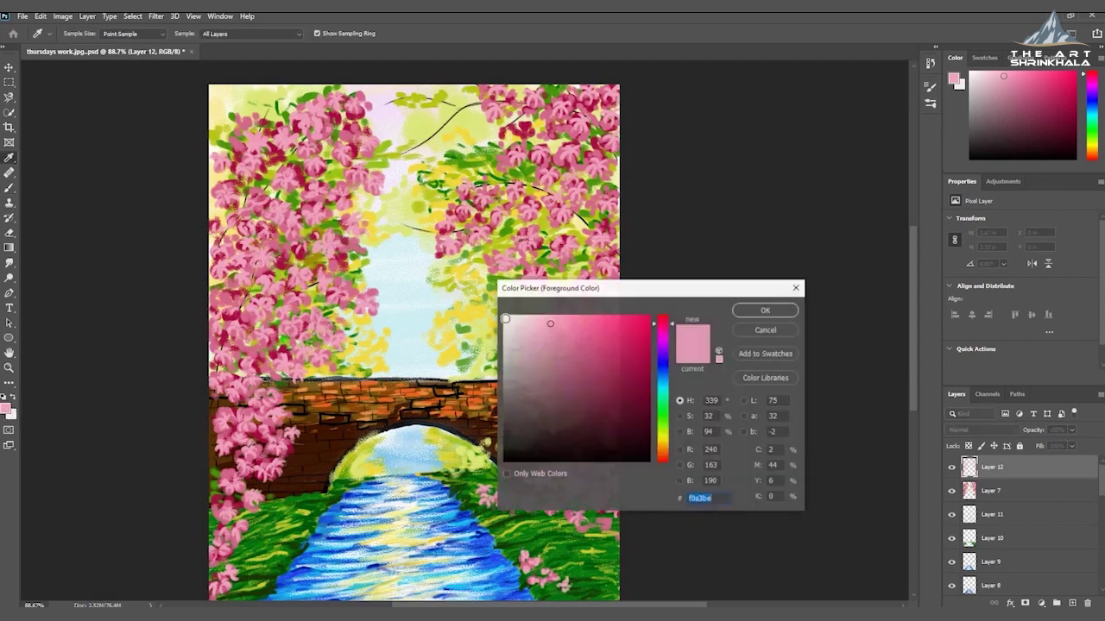
left_click(641, 342)
left_click(742, 313)
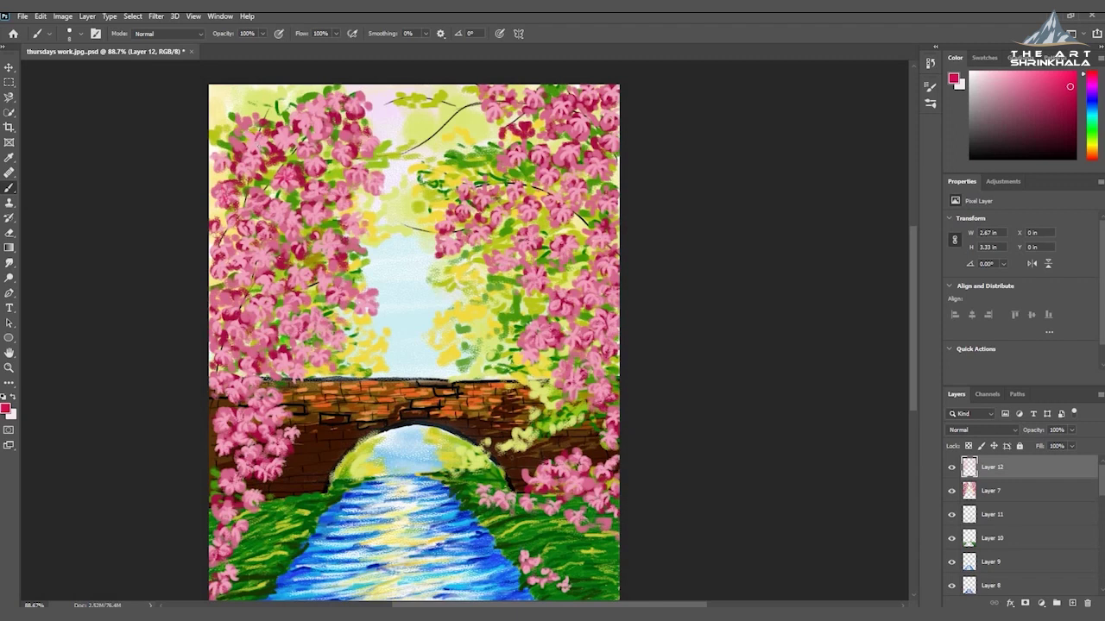
left_click_drag(247, 145, 256, 145)
left_click(314, 110)
left_click(317, 109)
left_click(316, 117)
left_click(315, 117)
left_click(314, 120)
left_click(317, 121)
left_click_drag(308, 116, 325, 122)
left_click(352, 111)
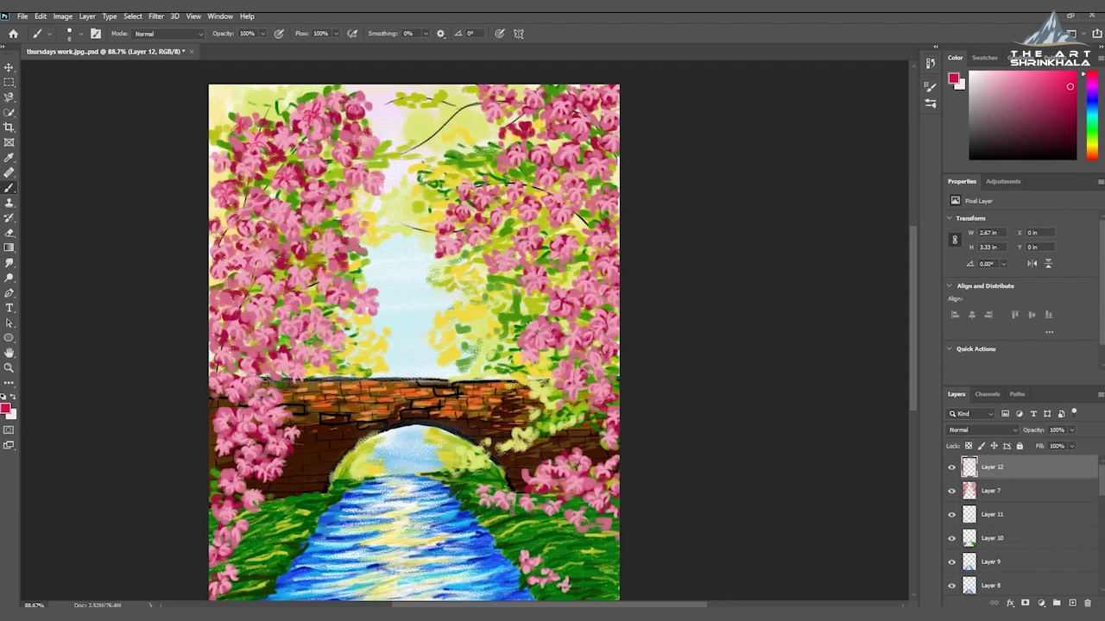
left_click(351, 106)
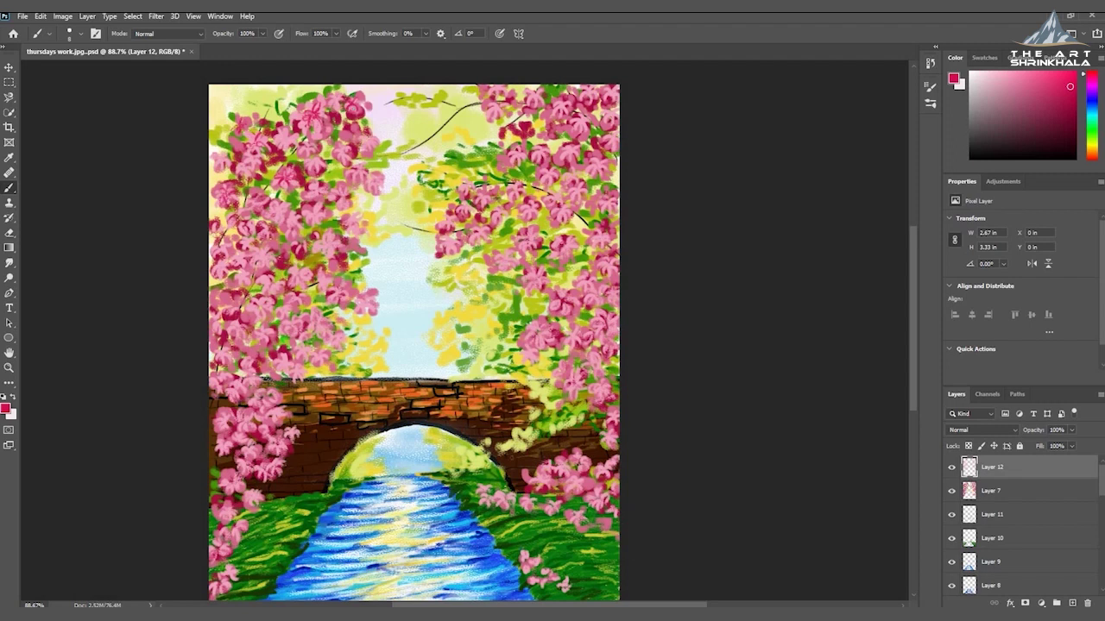
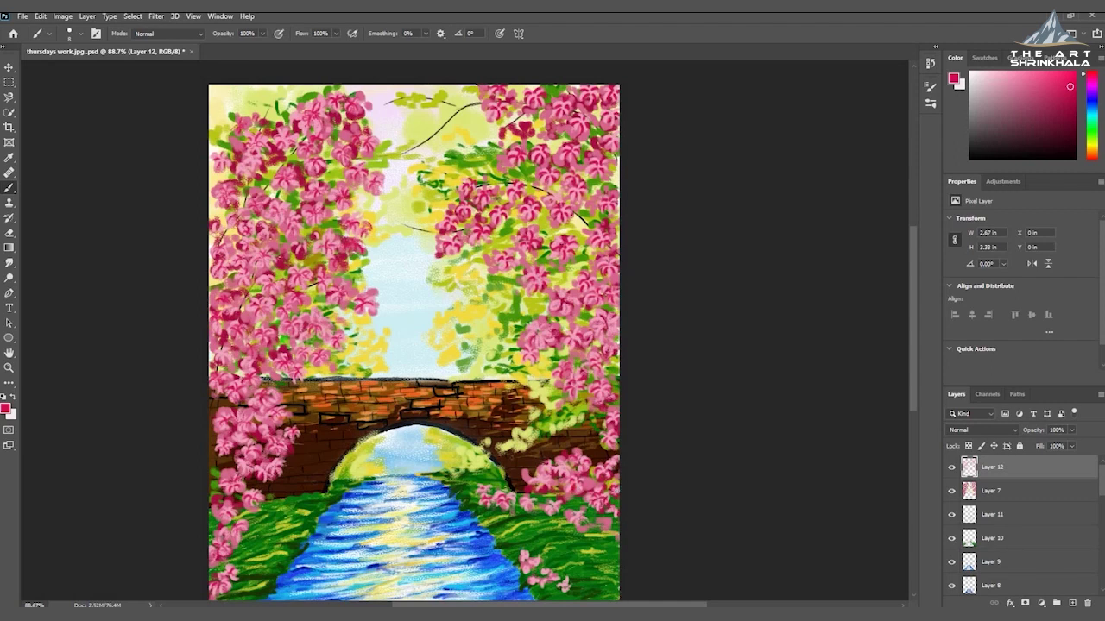
Dab crimson petals around the blossoms on the right bank and in front of the bridge's right end
left_click(543, 556)
left_click(568, 555)
left_click(567, 586)
left_click(554, 574)
left_click(543, 580)
left_click(530, 566)
left_click(530, 553)
left_click(514, 542)
left_click(503, 537)
left_click(474, 505)
left_click(534, 457)
left_click(552, 451)
left_click(576, 442)
left_click(596, 453)
left_click(607, 526)
left_click(617, 542)
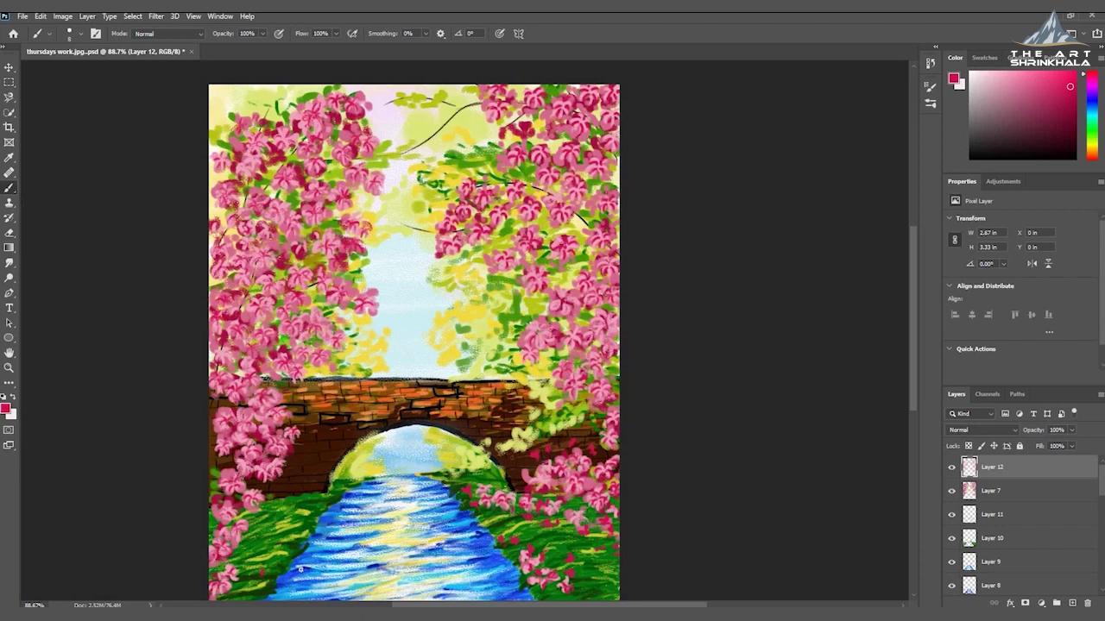
Dab crimson petals along the left bank, from its lower edge up to the foot of the bridge arch
scroll(293, 498, "down", 5)
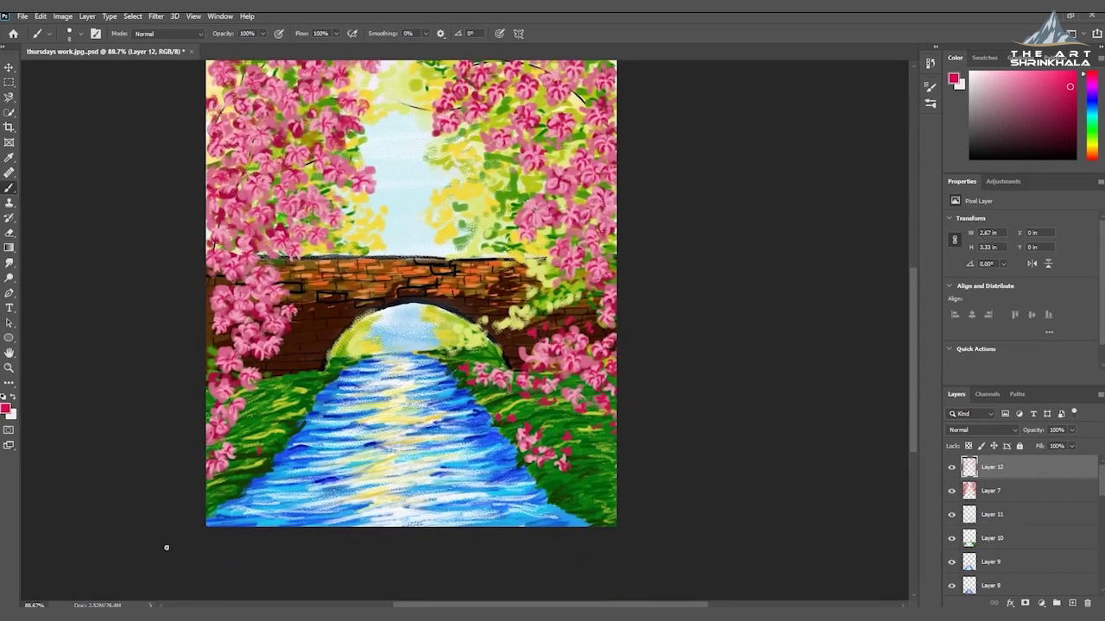
left_click(208, 488)
mouse_move(285, 360)
left_mouse_down()
mouse_move(277, 366)
mouse_move(299, 373)
left_mouse_up()
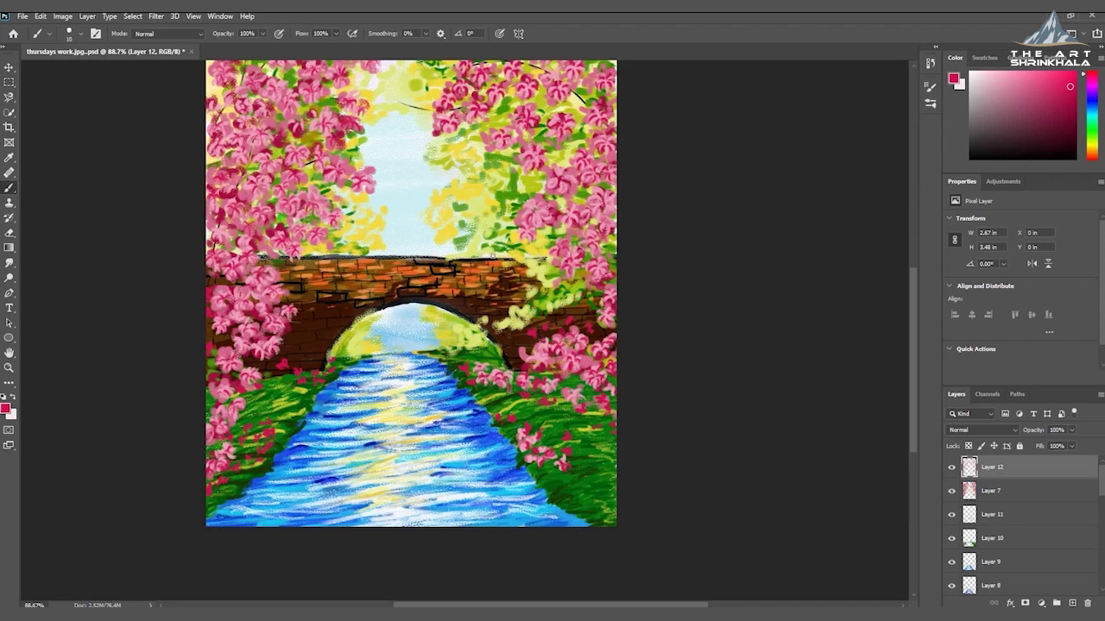
Paint crimson blossoms above the bridge's right end, on sprays reaching inward from both trees, and on the lower right bank
left_click_drag(545, 295, 576, 293)
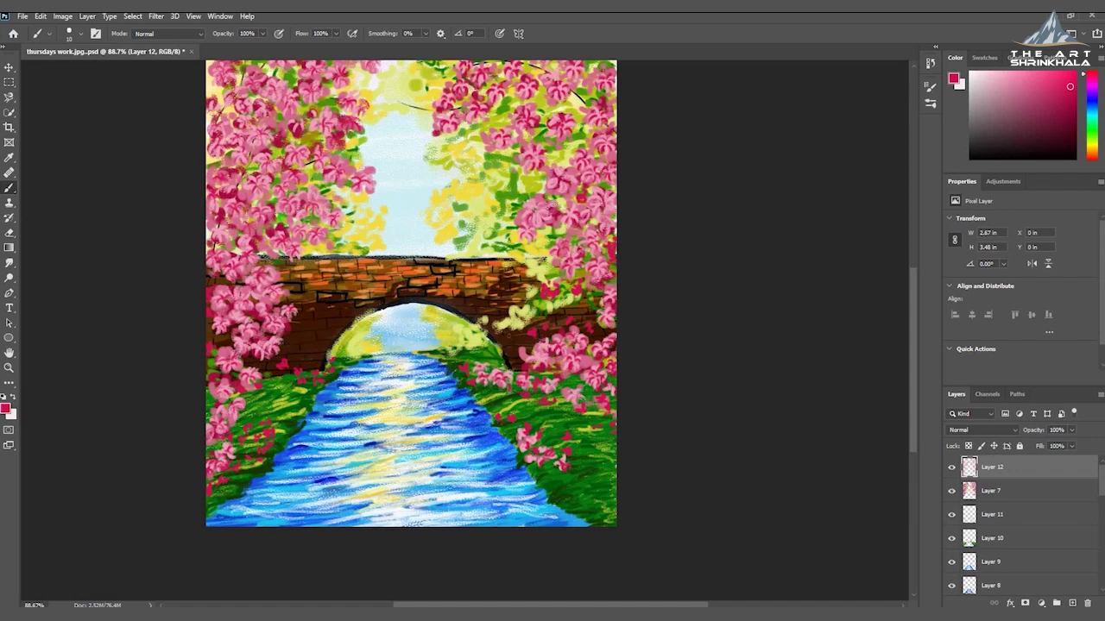
left_click_drag(533, 187, 529, 197)
mouse_move(508, 168)
left_mouse_down()
mouse_move(455, 217)
mouse_move(430, 217)
mouse_move(451, 209)
left_mouse_up()
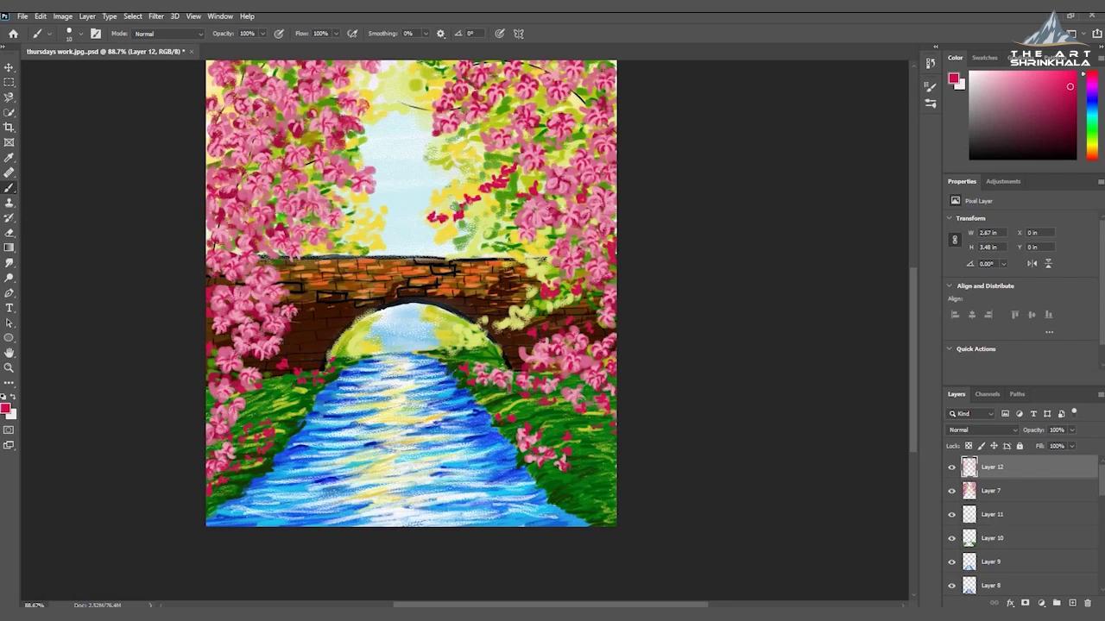
left_click_drag(440, 184, 492, 174)
mouse_move(417, 227)
left_mouse_down()
mouse_move(408, 234)
mouse_move(419, 211)
mouse_move(459, 196)
left_mouse_up()
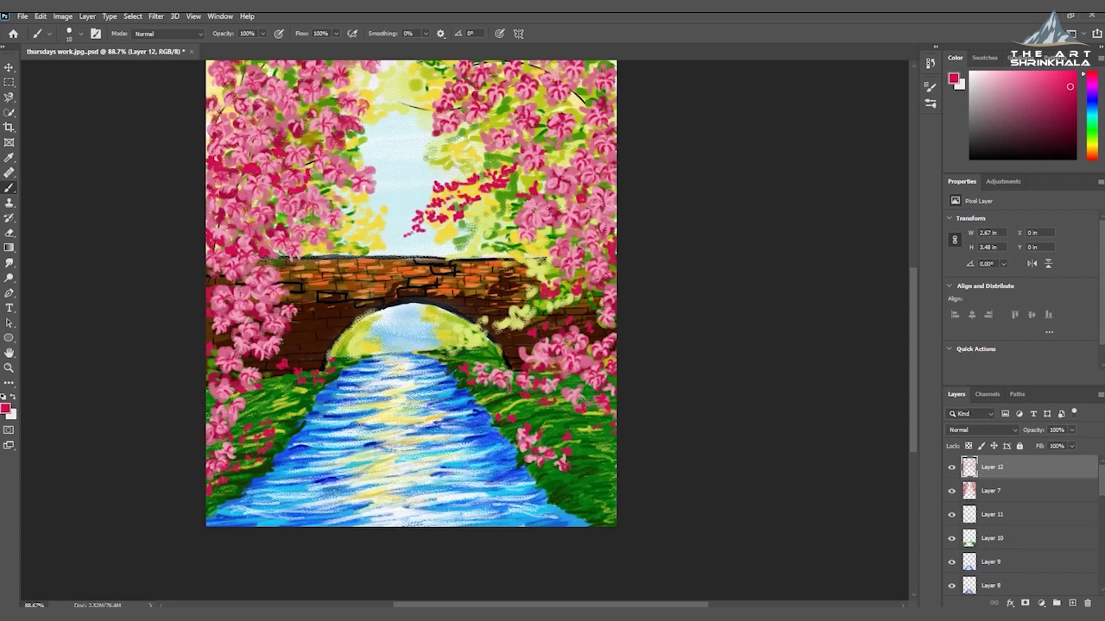
left_click_drag(380, 99, 411, 65)
left_click(582, 464)
Pick a medium pink and dab petals over the crimson blossoms on the left bank and the left tree
left_click(954, 78)
left_click(589, 326)
left_click(765, 310)
left_click(234, 466)
left_click(208, 488)
left_click(257, 452)
left_click(260, 433)
left_click(266, 420)
left_click(247, 427)
left_click(242, 435)
left_click(227, 434)
left_click(213, 375)
left_click(281, 364)
left_click(302, 372)
left_click(311, 370)
left_click(318, 380)
left_click(328, 367)
left_click(297, 382)
left_click(237, 384)
left_click(260, 385)
left_click(210, 348)
left_click(229, 333)
left_click(212, 314)
left_click(207, 289)
left_click(222, 277)
left_click(264, 254)
left_click(232, 250)
left_click(215, 246)
left_click(229, 197)
left_click(221, 216)
left_click(255, 238)
left_click(274, 228)
left_click(277, 181)
left_click(291, 192)
left_click(310, 175)
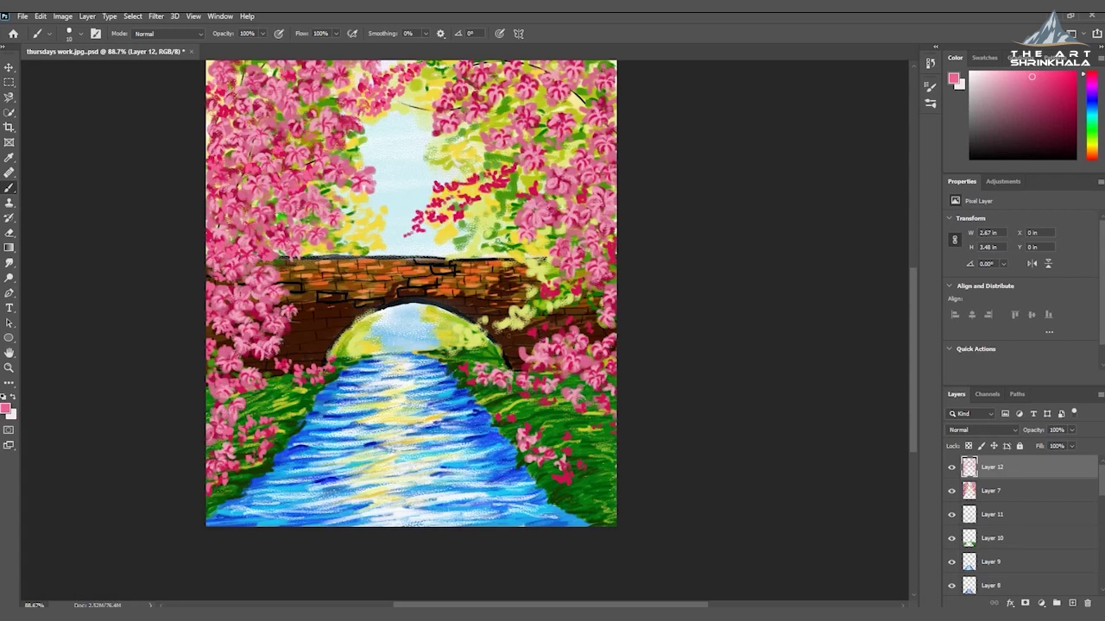
Dab medium pink petals over the crimson blossoms near the bridge's right end, on the right bank and in the right tree
left_click_drag(525, 330, 536, 325)
left_click_drag(542, 284, 556, 285)
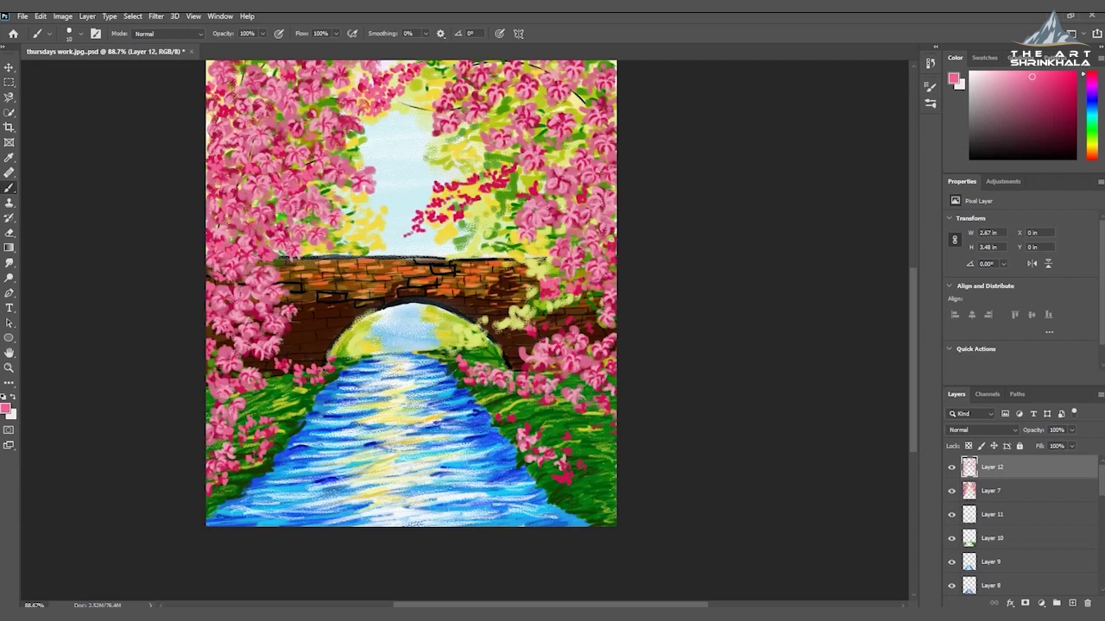
left_click_drag(565, 429, 569, 440)
left_click_drag(561, 447, 585, 469)
left_click_drag(561, 461, 568, 477)
left_click_drag(560, 475, 552, 480)
left_click(536, 431)
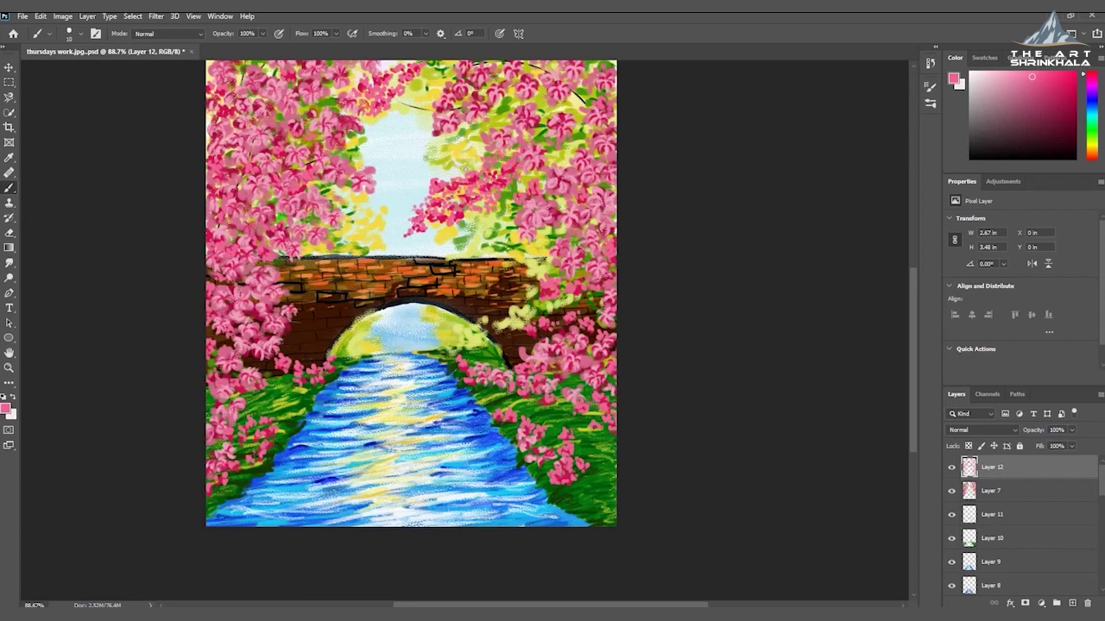
mouse_move(598, 209)
left_mouse_down()
mouse_move(608, 260)
mouse_move(600, 324)
left_mouse_up()
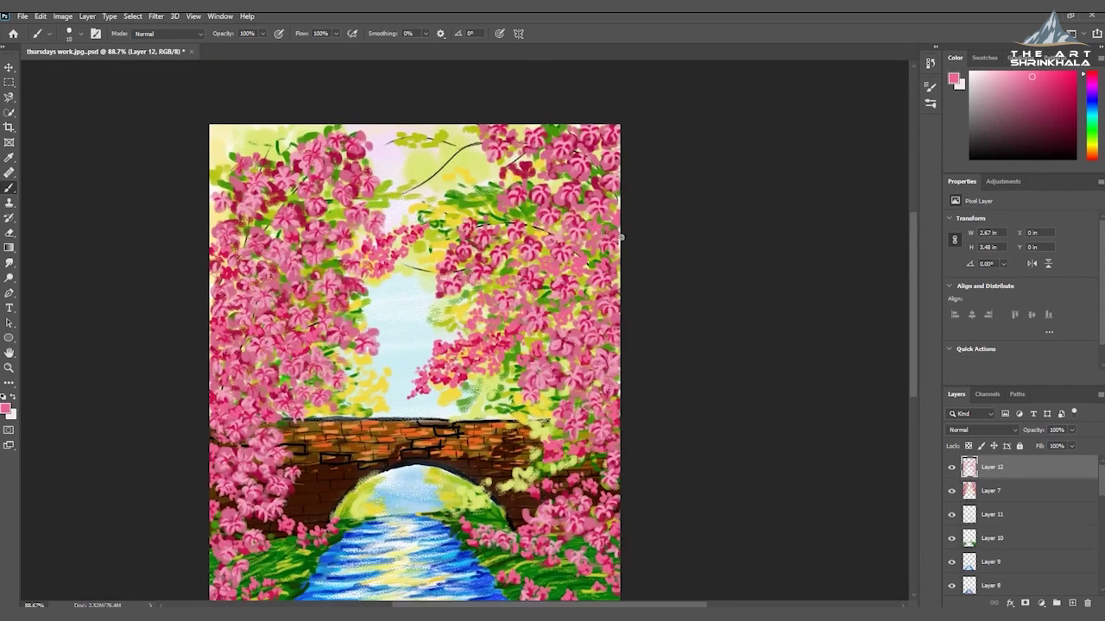
Dab medium pink petals along the bare branches between the two treetops and on the right tree's inner edge
left_click_drag(492, 176, 480, 181)
left_click_drag(489, 180, 528, 165)
left_click_drag(487, 199, 478, 203)
left_click_drag(380, 159, 389, 164)
mouse_move(388, 137)
left_mouse_down()
mouse_move(397, 139)
mouse_move(383, 136)
left_mouse_up()
left_click_drag(407, 159, 454, 142)
left_click_drag(444, 164, 435, 169)
left_click_drag(432, 174, 402, 195)
left_click_drag(463, 159, 473, 154)
left_click_drag(553, 127, 562, 127)
left_click_drag(516, 213, 494, 209)
Switch to a deep vivid pink and dab petals over the sprays between the treetops and along the right tree's outer edge
left_click(6, 408)
left_click(621, 330)
left_click(765, 309)
left_click_drag(390, 159, 382, 169)
left_click(376, 157)
left_click_drag(397, 133, 392, 144)
left_click_drag(413, 130, 373, 144)
left_click_drag(424, 149, 418, 198)
mouse_move(456, 161)
left_mouse_down()
mouse_move(450, 172)
mouse_move(476, 164)
left_mouse_up()
mouse_move(468, 133)
left_mouse_down()
mouse_move(460, 140)
mouse_move(476, 132)
left_mouse_up()
left_click(557, 129)
left_click_drag(604, 149, 596, 156)
left_click_drag(618, 201, 613, 211)
left_click(619, 225)
Dab deep pink petals over the right tree's lower sprays reaching toward the bridge and on the right bank
left_click_drag(483, 301, 456, 341)
mouse_move(418, 380)
left_mouse_down()
mouse_move(395, 403)
mouse_move(408, 398)
left_mouse_up()
left_click_drag(486, 366, 483, 375)
left_click_drag(526, 335, 514, 336)
left_click_drag(502, 317, 494, 332)
left_click_drag(573, 337, 569, 346)
left_click_drag(583, 297, 567, 317)
left_click(555, 317)
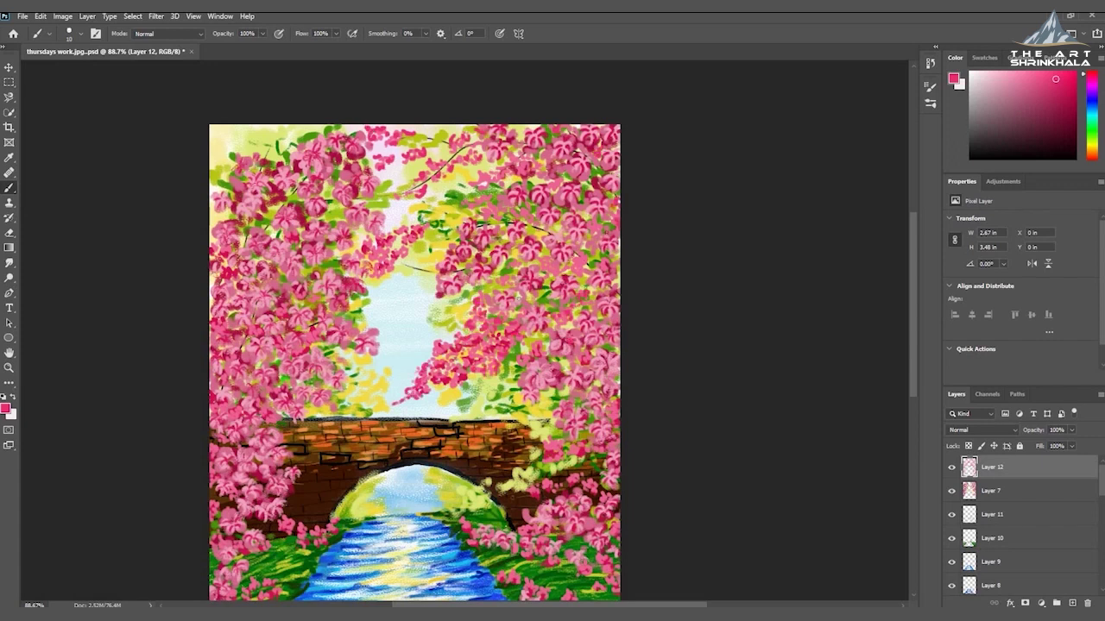
mouse_move(576, 473)
left_mouse_down()
mouse_move(597, 479)
mouse_move(526, 492)
mouse_move(538, 492)
mouse_move(514, 420)
mouse_move(540, 517)
left_mouse_up()
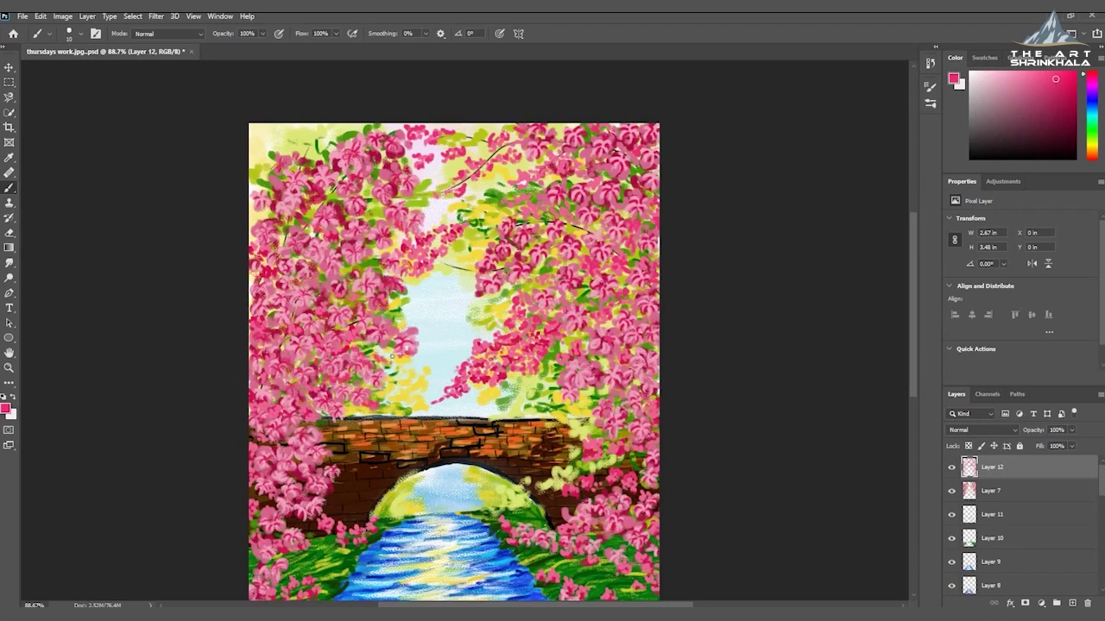
Pick a pale pink, reduce the brush to 9 px and dab highlights on the left bank's blossoms up to the arch
left_click_drag(335, 420, 334, 338)
left_click(6, 408)
left_click(554, 327)
left_click(749, 313)
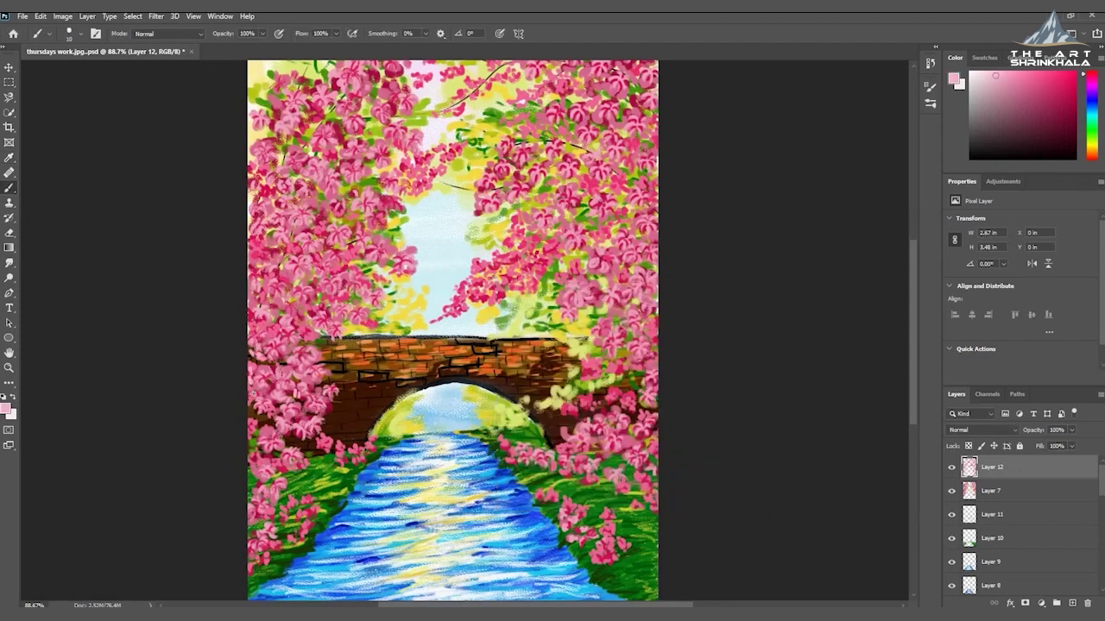
key("[")
left_click_drag(252, 515, 264, 506)
left_click(255, 531)
left_click_drag(264, 546, 251, 571)
left_click_drag(274, 544, 292, 543)
left_click_drag(306, 524, 301, 532)
left_click_drag(284, 516, 289, 505)
left_click_drag(312, 437, 343, 449)
left_click_drag(338, 450, 357, 456)
left_click(373, 443)
Dab pale pink highlights on the blossoms in the left treetop, the sprays between the trees and the right tree
left_click(269, 111)
left_click_drag(274, 104, 280, 117)
left_click(270, 127)
left_click(252, 161)
left_click(335, 85)
left_click_drag(347, 83, 426, 78)
left_click(391, 71)
left_click(473, 74)
left_click_drag(616, 189, 628, 177)
left_click(631, 161)
left_click(659, 140)
left_click(653, 204)
Dab pale pink highlights on the blossoms hanging over the bridge's right end and at the top of the right bank
left_click_drag(656, 321, 651, 337)
left_click(619, 370)
left_click_drag(581, 371, 600, 366)
left_click(586, 395)
left_click(585, 400)
left_click(568, 413)
left_click(604, 397)
left_click(629, 401)
left_click(643, 414)
Dab pale pink highlights on the blossoms down the right bank and along the river's edge beside the arch
left_click(628, 441)
left_click(609, 454)
left_click(639, 476)
left_click(648, 486)
left_click(655, 503)
left_click(634, 502)
left_click(627, 489)
left_click(652, 447)
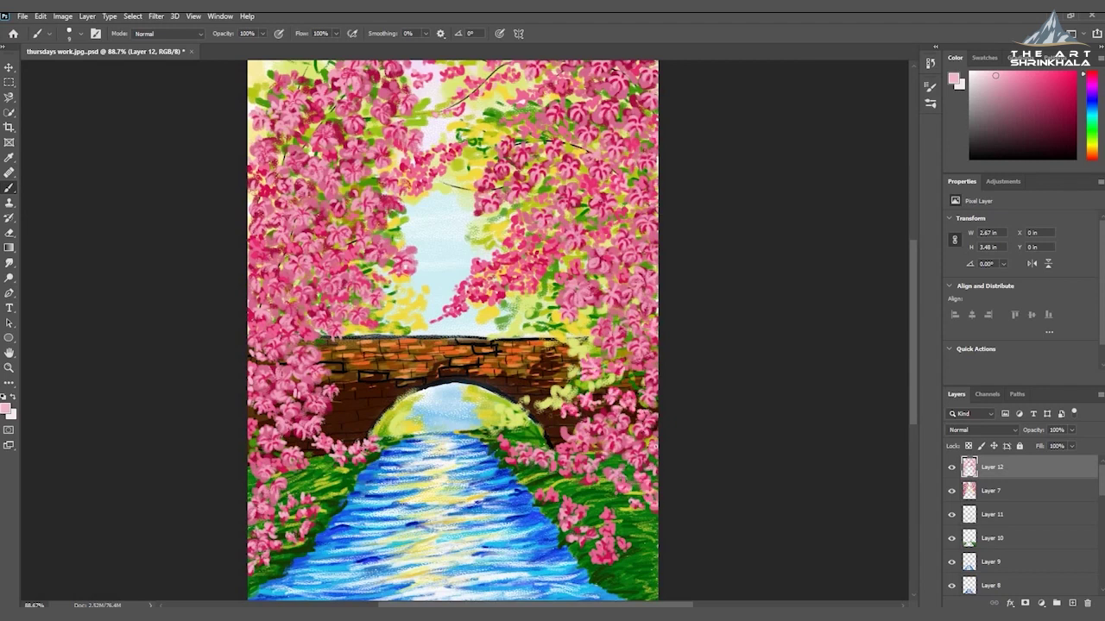
left_click(566, 434)
left_click(564, 441)
left_click(559, 448)
left_click(569, 449)
left_click(512, 453)
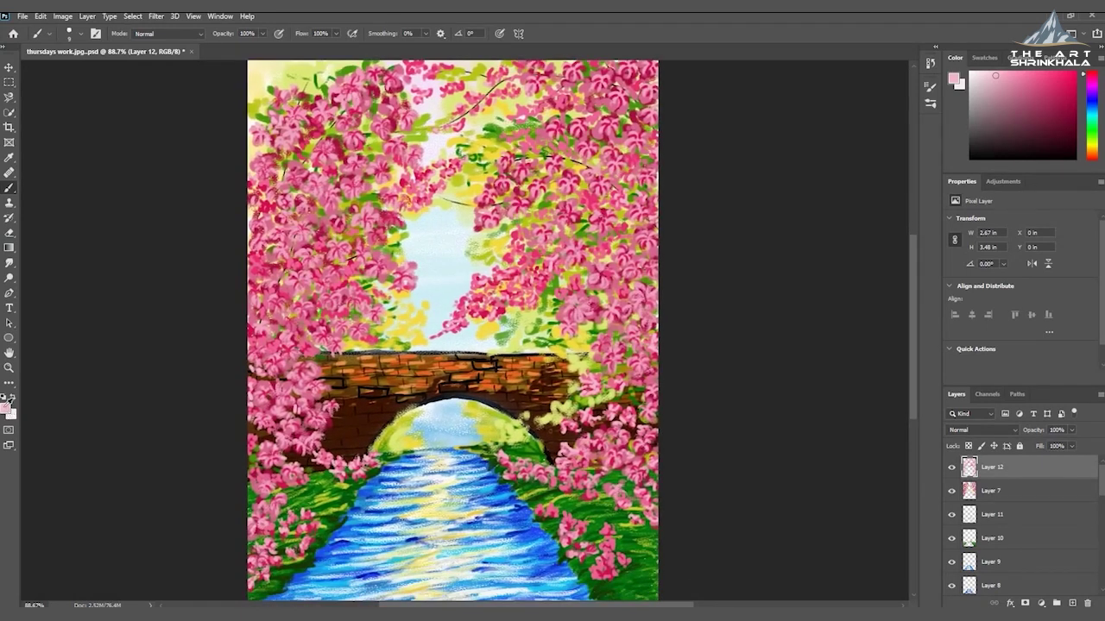
Switch the brush colour to white and add small highlights to the left tree's blossoms with a 7 px brush
left_click(7, 403)
left_click(505, 318)
key("Return")
key("b")
left_click(340, 243)
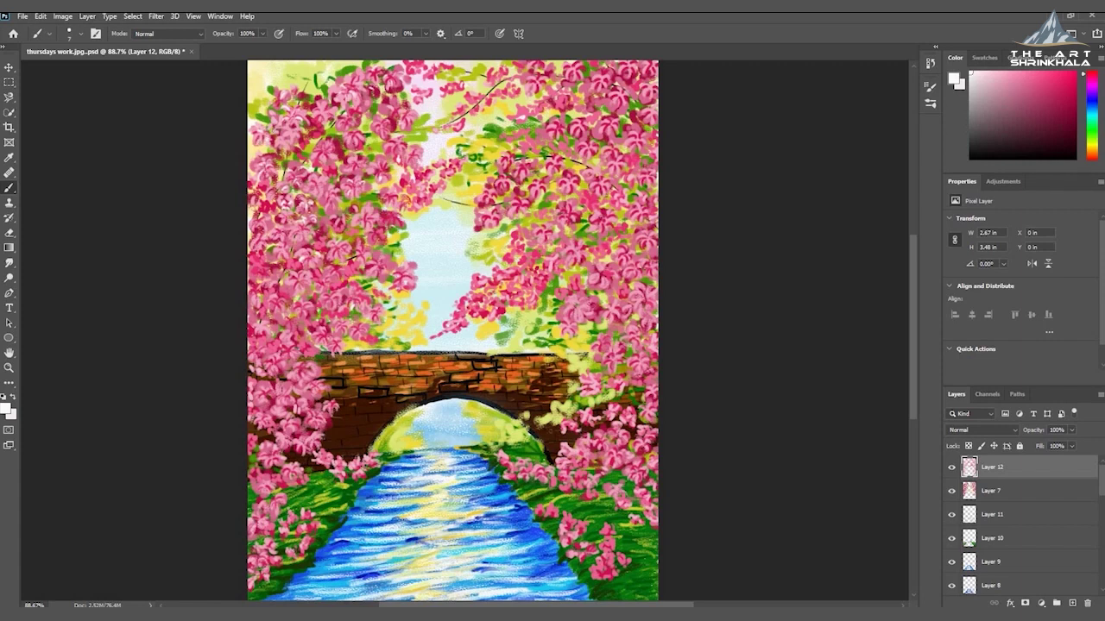
left_click_drag(261, 189, 273, 212)
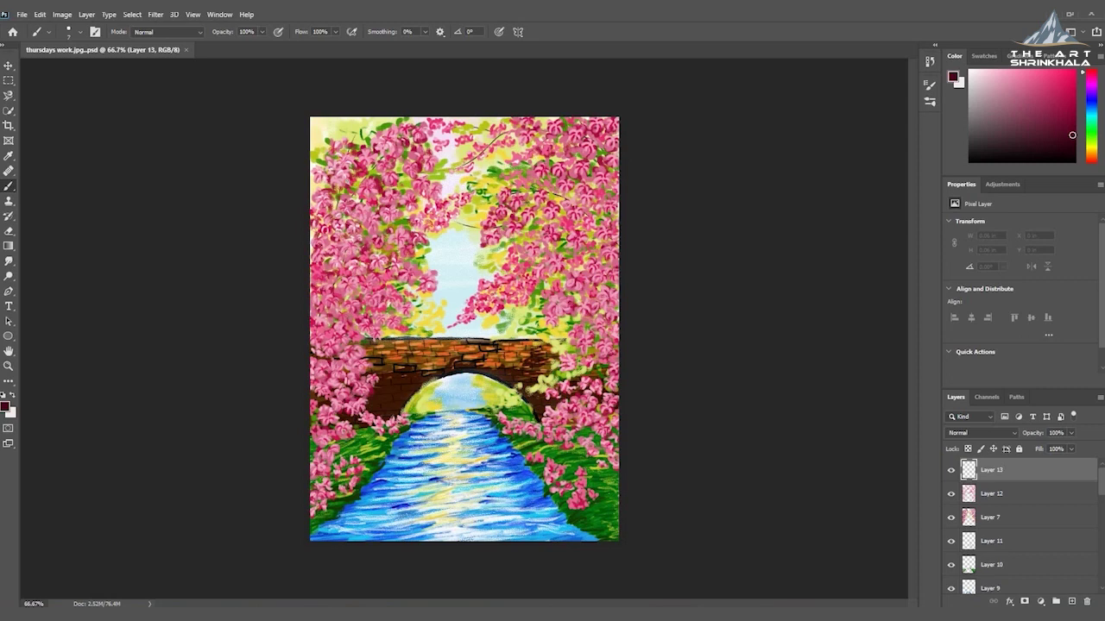
Paint short dark maroon twigs on Layer 13 among the blossoms at the outer side of the left tree
left_click(338, 195)
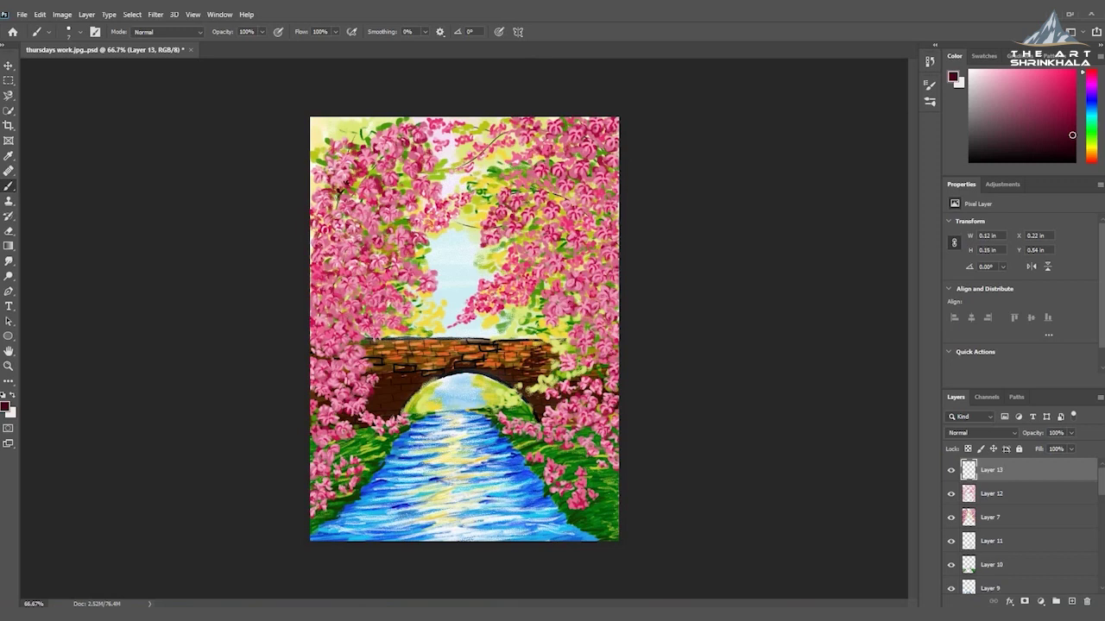
left_click_drag(339, 194, 333, 200)
left_click(334, 203)
left_click(328, 209)
left_click(321, 211)
left_click(314, 204)
left_click(314, 204)
Paint dark maroon twigs among the blossoms in the middle and lower parts of the left tree
left_click_drag(332, 184, 327, 189)
mouse_move(409, 212)
left_mouse_down()
mouse_move(418, 209)
mouse_move(405, 212)
mouse_move(409, 221)
left_mouse_up()
left_click_drag(385, 219, 381, 225)
left_click_drag(386, 231, 387, 234)
left_click_drag(361, 251, 351, 259)
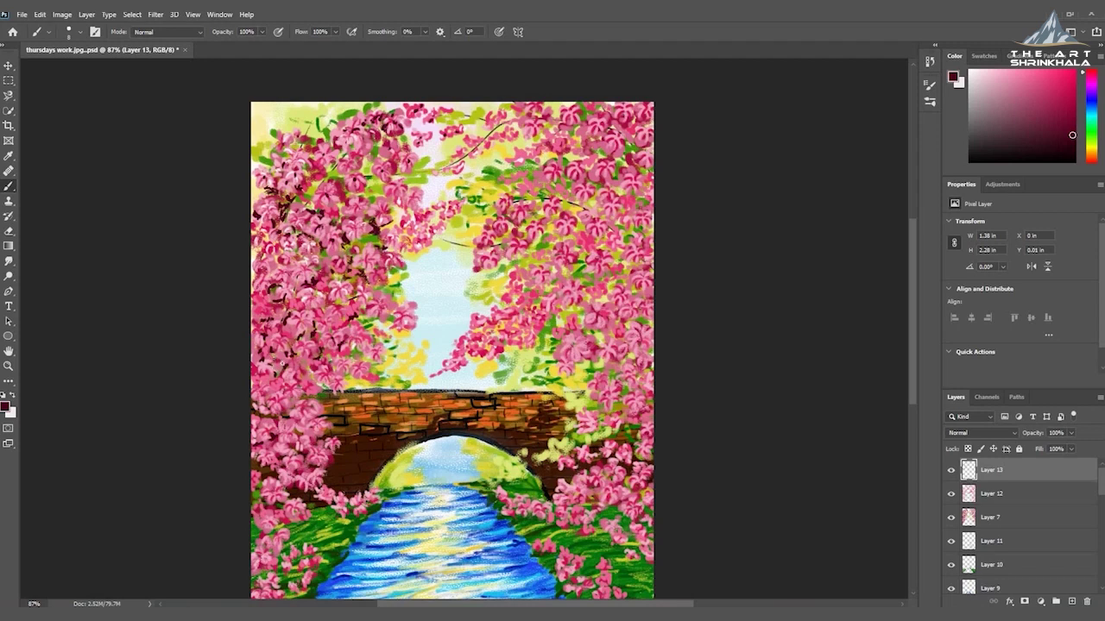
left_click_drag(307, 368, 317, 364)
left_click(335, 365)
left_click_drag(336, 363, 329, 358)
Paint dark maroon twigs among the right tree's upper blossoms and along its spray reaching toward the left tree
left_click(619, 113)
left_click_drag(636, 114, 643, 112)
left_click(649, 161)
mouse_move(563, 105)
left_mouse_down()
mouse_move(499, 116)
mouse_move(459, 153)
left_mouse_up()
left_click(643, 219)
left_click(630, 200)
left_click(612, 207)
left_click(610, 194)
left_click(612, 178)
left_click(616, 175)
left_click(624, 165)
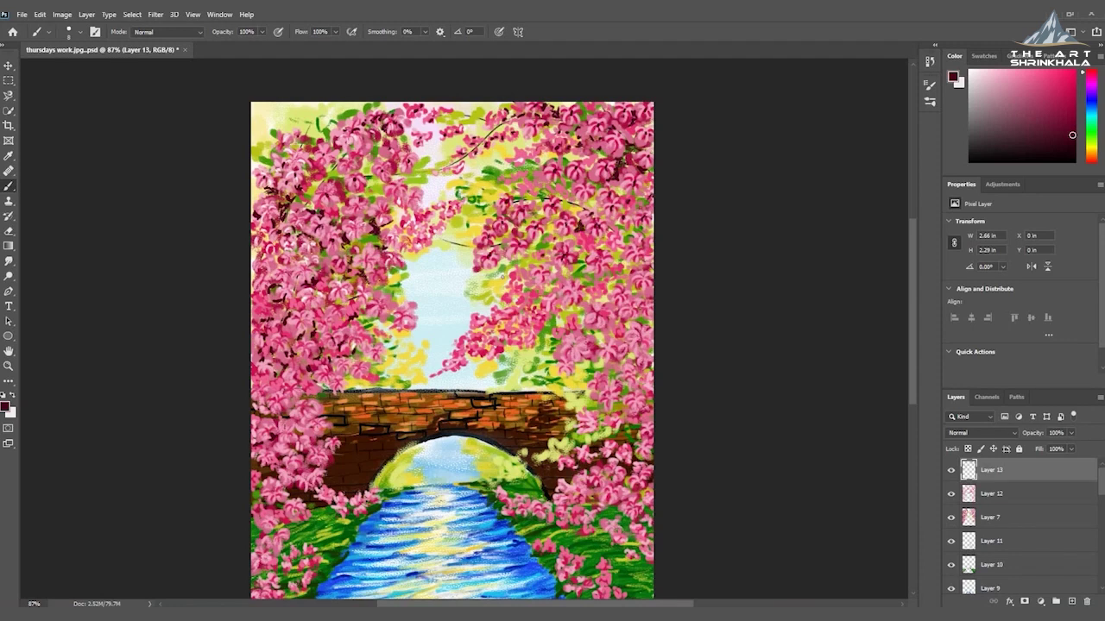
Enlarge the brush to 9 px and paint dark maroon branches curving across the painting's upper left corner
left_click_drag(252, 261, 254, 248)
key("]")
mouse_move(251, 157)
left_mouse_down()
mouse_move(309, 112)
mouse_move(352, 109)
left_mouse_up()
left_click_drag(301, 113, 325, 105)
left_click_drag(252, 200, 262, 189)
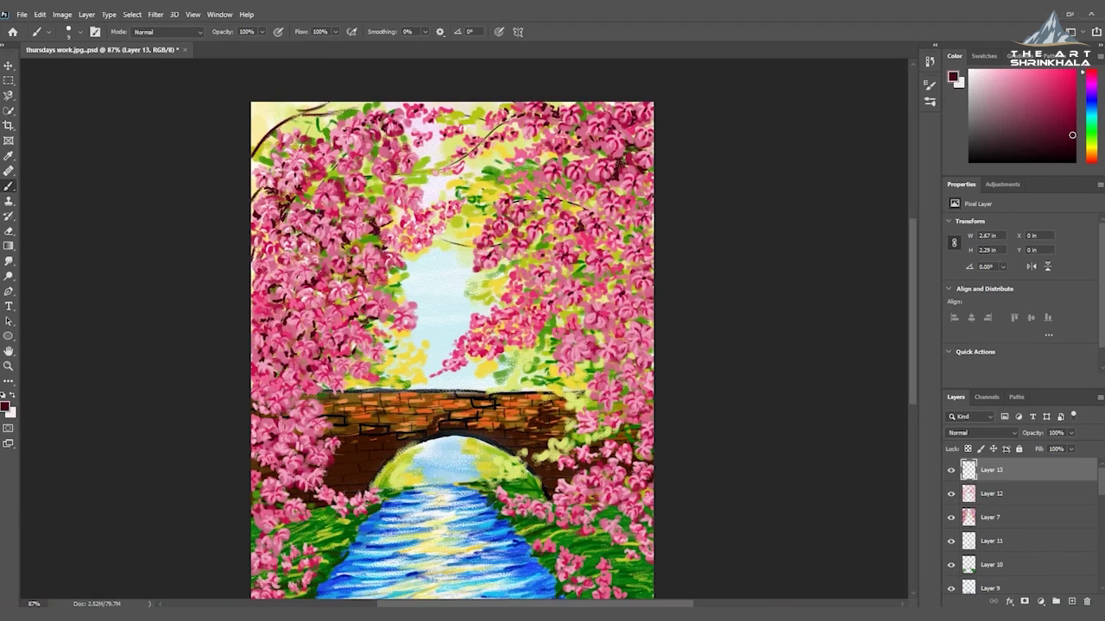
Paint long dark maroon branches rising diagonally from the left edge through the left tree's crown
left_click_drag(252, 250, 344, 168)
mouse_move(252, 252)
left_mouse_down()
mouse_move(316, 191)
mouse_move(382, 177)
mouse_move(444, 106)
mouse_move(442, 128)
left_mouse_up()
left_click_drag(328, 178, 346, 150)
left_click_drag(380, 109, 398, 102)
mouse_move(252, 258)
left_mouse_down()
mouse_move(254, 344)
mouse_move(268, 241)
left_mouse_up()
Enlarge the brush to 10 px and paint dark maroon branches through the lower left tree and its sprays reaching inward
key("]")
left_click_drag(252, 387, 316, 323)
left_click_drag(335, 304, 403, 272)
left_click_drag(385, 226, 459, 179)
left_click_drag(356, 350, 365, 348)
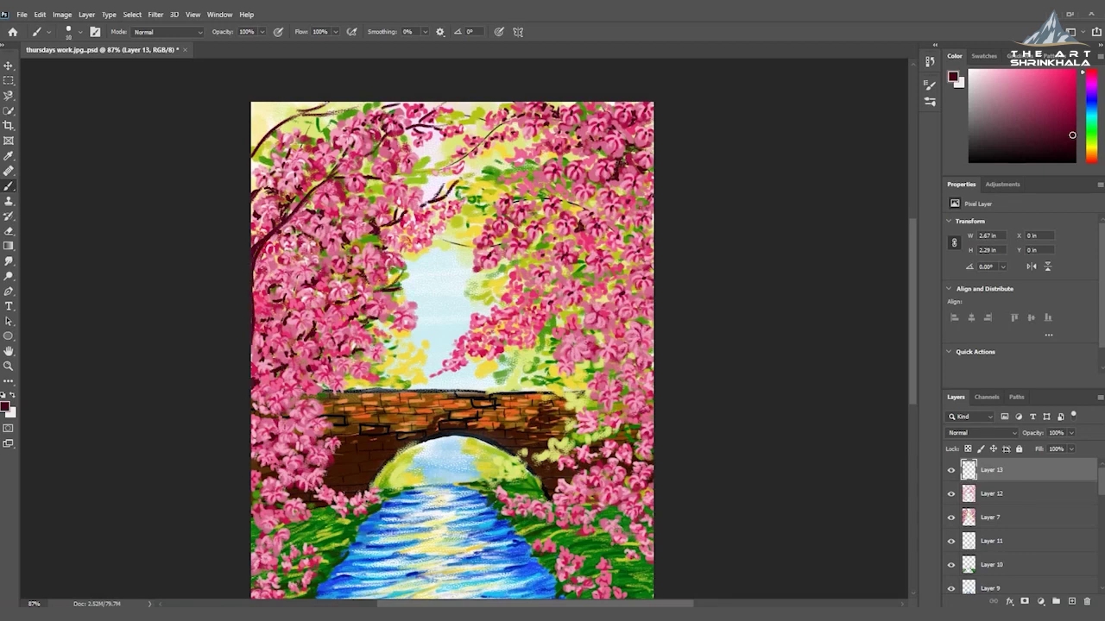
Paint dark maroon branches through the right tree and among the blossoms beside the bridge's left end
mouse_move(647, 324)
left_mouse_down()
mouse_move(589, 250)
mouse_move(528, 240)
left_mouse_up()
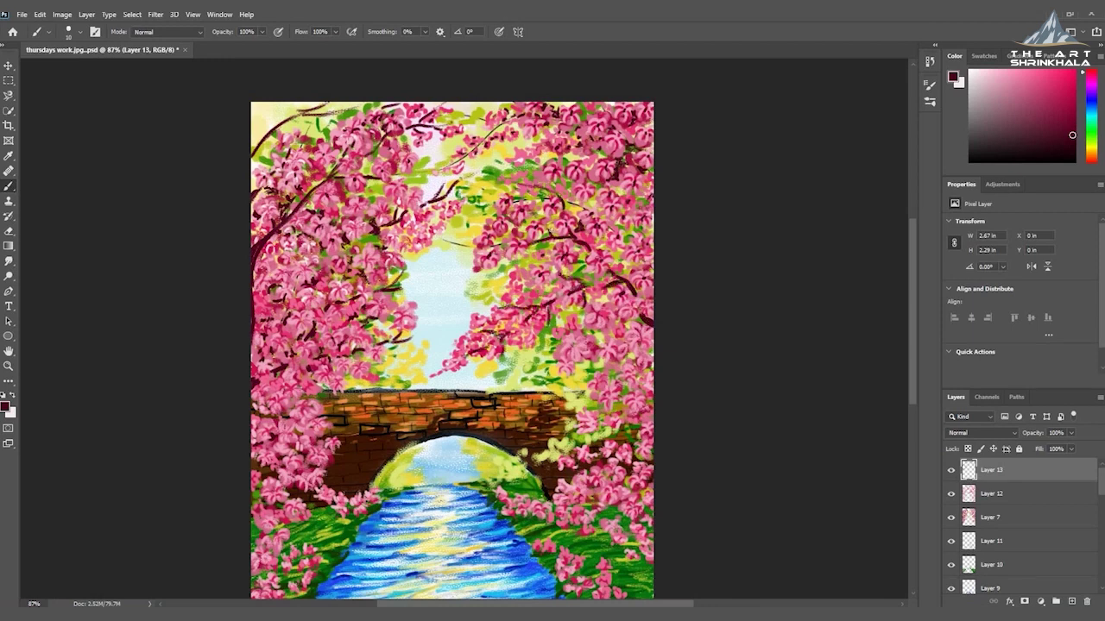
mouse_move(294, 429)
left_mouse_down()
mouse_move(311, 482)
mouse_move(371, 498)
left_mouse_up()
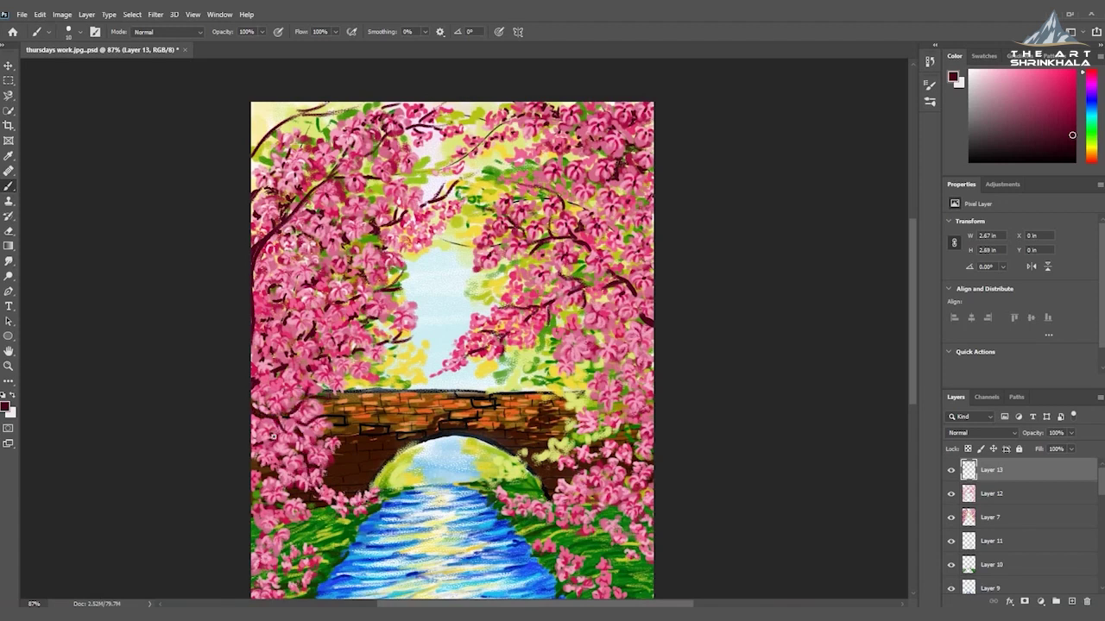
left_click(7, 406)
left_click(638, 395)
left_click(761, 309)
Pick a pale pink and dab petals over the dark branches in the left tree's crown
left_click(6, 406)
left_click(537, 320)
left_click(761, 310)
left_click(368, 186)
left_click(364, 173)
left_click(323, 176)
mouse_move(315, 178)
left_mouse_down()
mouse_move(325, 169)
mouse_move(316, 182)
left_mouse_up()
left_click(301, 193)
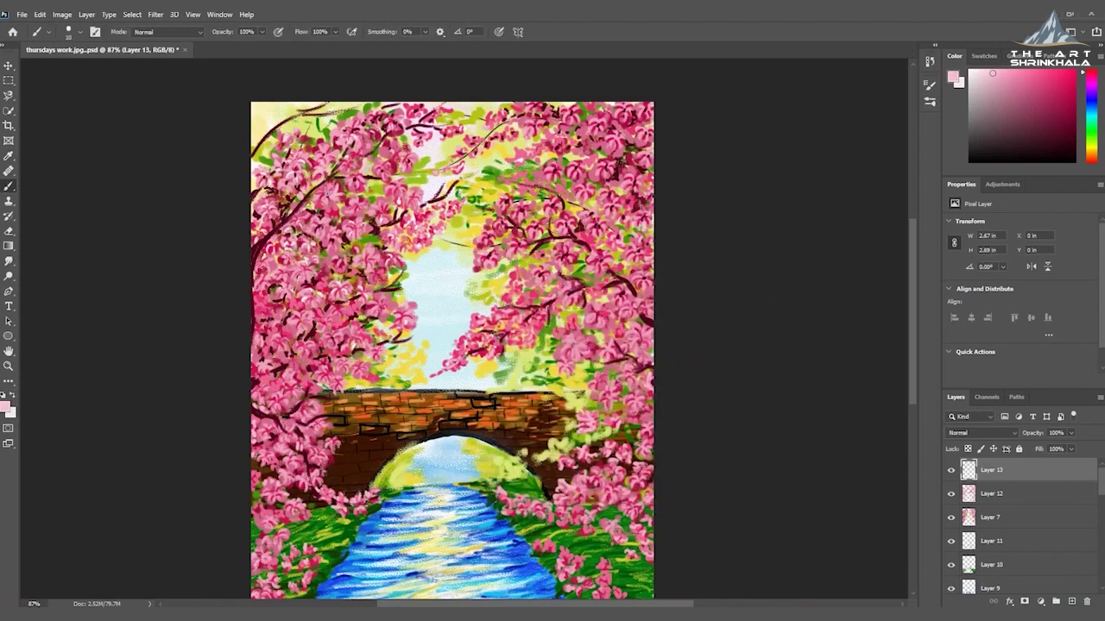
Pick a dark maroon and paint branches through the right tree from its lower sprays up to the crown
left_click(7, 405)
left_click(638, 403)
key("Return")
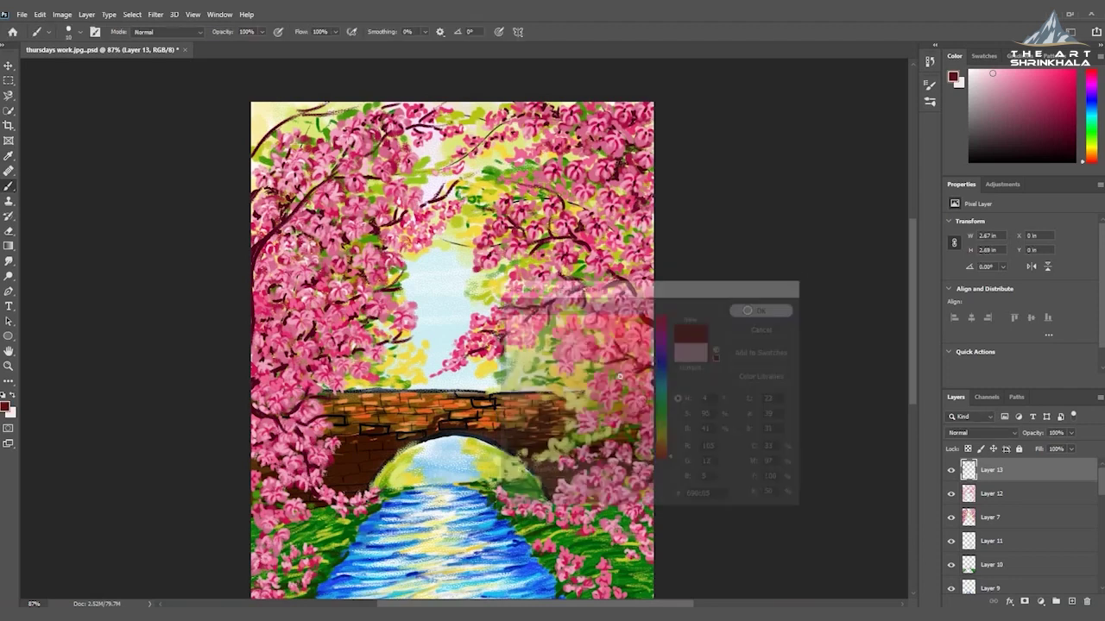
mouse_move(560, 517)
left_mouse_down()
mouse_move(606, 511)
mouse_move(652, 472)
left_mouse_up()
mouse_move(652, 413)
left_mouse_down()
mouse_move(625, 416)
mouse_move(563, 381)
left_mouse_up()
mouse_move(653, 253)
left_mouse_down()
mouse_move(619, 225)
mouse_move(657, 206)
mouse_move(615, 260)
left_mouse_up()
left_click_drag(615, 225, 577, 208)
mouse_move(543, 185)
left_mouse_down()
mouse_move(520, 166)
mouse_move(499, 179)
left_mouse_up()
left_click_drag(654, 157, 634, 149)
left_click_drag(654, 274, 630, 257)
Pick a darker, almost black maroon and shade the right tree's branches from the crown down to the riverbank sprays
left_click(6, 407)
left_click(649, 424)
left_click(756, 312)
left_click_drag(652, 361, 636, 317)
left_click_drag(654, 387, 623, 382)
mouse_move(653, 274)
left_mouse_down()
mouse_move(629, 258)
mouse_move(634, 222)
left_mouse_up()
left_click_drag(644, 205, 625, 191)
left_click_drag(651, 154, 619, 140)
left_click_drag(616, 116, 603, 108)
left_click_drag(547, 192, 497, 179)
mouse_move(652, 412)
left_mouse_down()
mouse_move(594, 409)
mouse_move(567, 382)
left_mouse_up()
left_click_drag(655, 465, 555, 523)
left_click_drag(607, 498, 589, 507)
Shade the branch arching over the top centre and the left tree's branches and lower sprays with the dark maroon
mouse_move(590, 126)
left_mouse_down()
mouse_move(518, 118)
mouse_move(435, 170)
mouse_move(457, 182)
left_mouse_up()
mouse_move(252, 369)
left_mouse_down()
mouse_move(302, 289)
mouse_move(347, 255)
left_mouse_up()
left_click_drag(260, 345, 375, 235)
left_click_drag(396, 278, 417, 264)
mouse_move(397, 289)
left_mouse_down()
mouse_move(416, 285)
mouse_move(422, 259)
left_mouse_up()
mouse_move(273, 441)
left_mouse_down()
mouse_move(288, 457)
mouse_move(267, 456)
mouse_move(318, 493)
mouse_move(298, 487)
left_mouse_up()
left_click_drag(257, 466, 264, 485)
left_click_drag(265, 550, 278, 547)
left_click_drag(282, 542, 290, 554)
Paint thin dark maroon stems through the blossom sprays on the right riverbank
left_click_drag(550, 548, 565, 562)
left_click_drag(567, 552, 588, 578)
left_click_drag(638, 500, 696, 367)
left_click_drag(645, 453, 659, 484)
left_click_drag(664, 432, 673, 462)
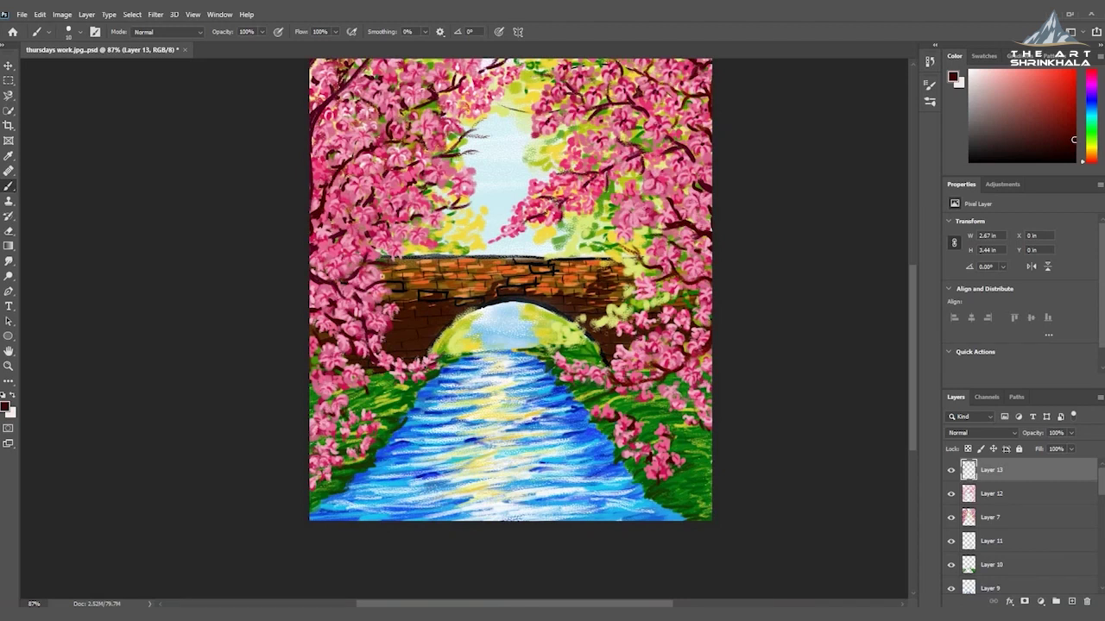
Add a new layer, pick a near-white and dab small highlights on the left tree's upper blossoms
key("ctrl+shift+alt+n")
left_click(5, 406)
left_click(499, 307)
left_click(766, 299)
left_click(409, 72)
left_click(430, 70)
left_click(444, 73)
left_click_drag(455, 66, 464, 60)
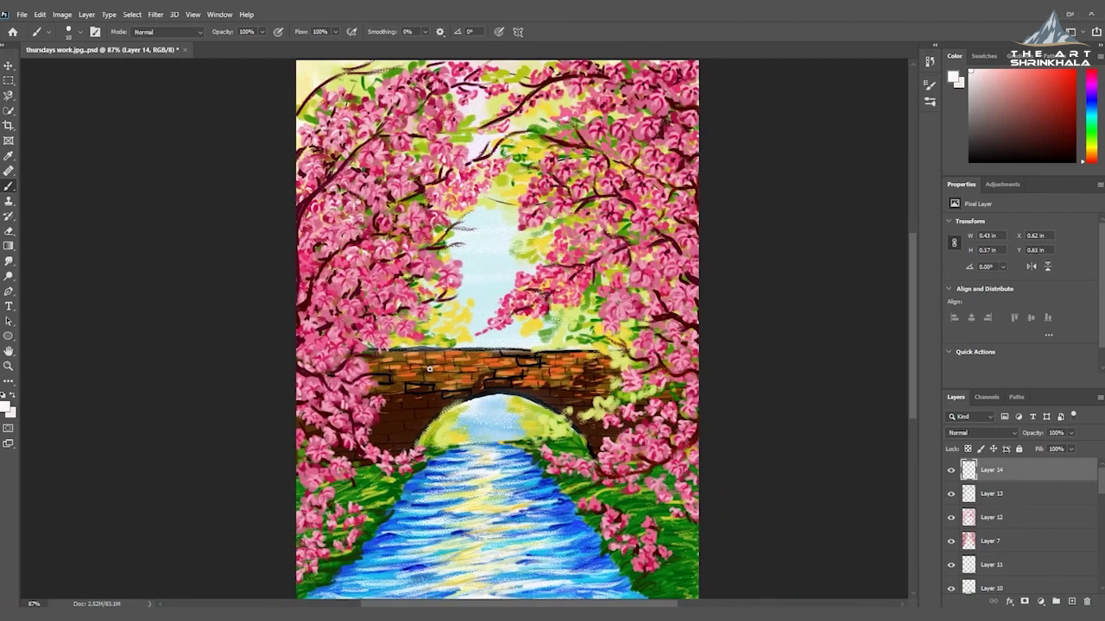
Pick the vivid pink eb2574 and dab petals on the blossoms beside the bridge's right end
left_click(6, 405)
left_click(654, 322)
left_click_drag(513, 316, 628, 323)
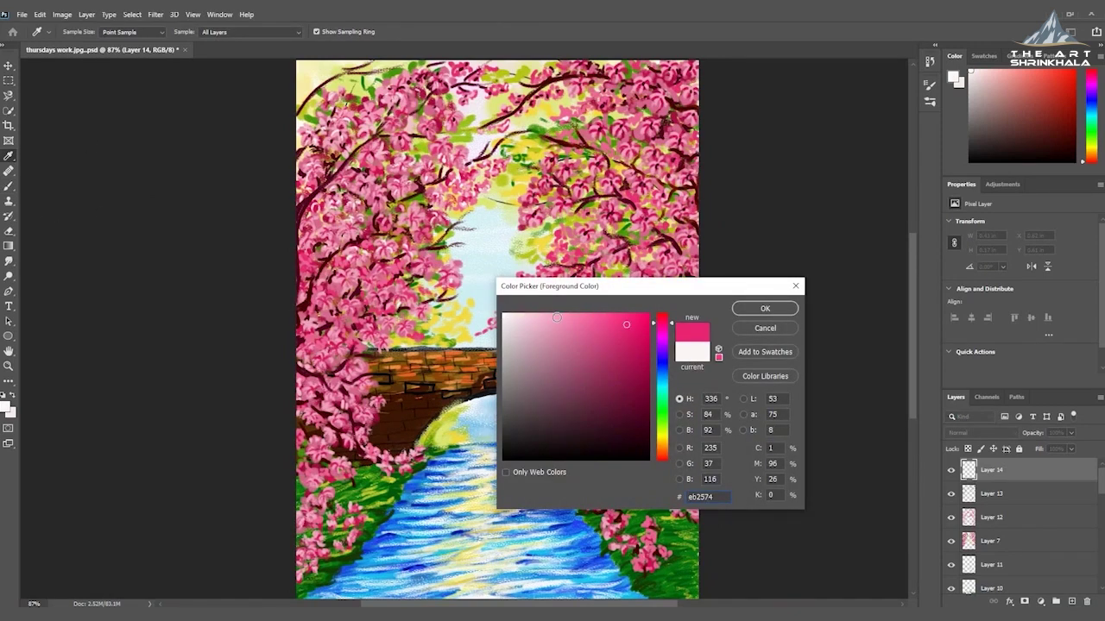
key("Return")
left_click_drag(632, 372, 635, 384)
Pick a dark maroon-pink and dab blossom centres beside the bridge's right end and on both riverbanks
left_click(6, 406)
left_click(645, 417)
key("Return")
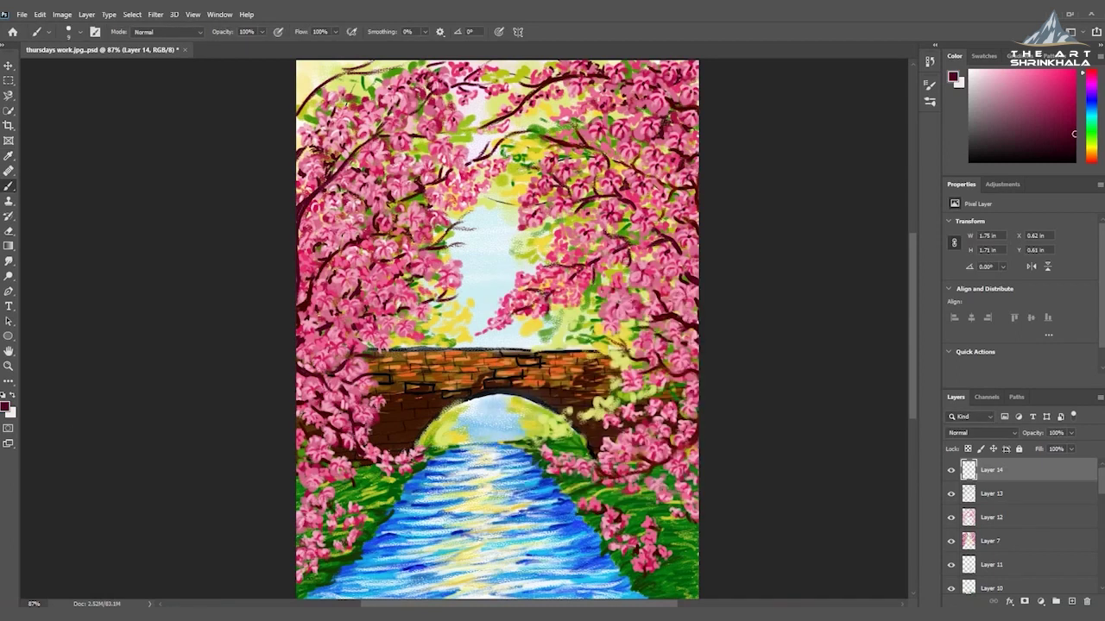
left_click(631, 381)
left_click(652, 380)
left_click(694, 390)
left_click(640, 560)
left_click(611, 518)
left_click(309, 483)
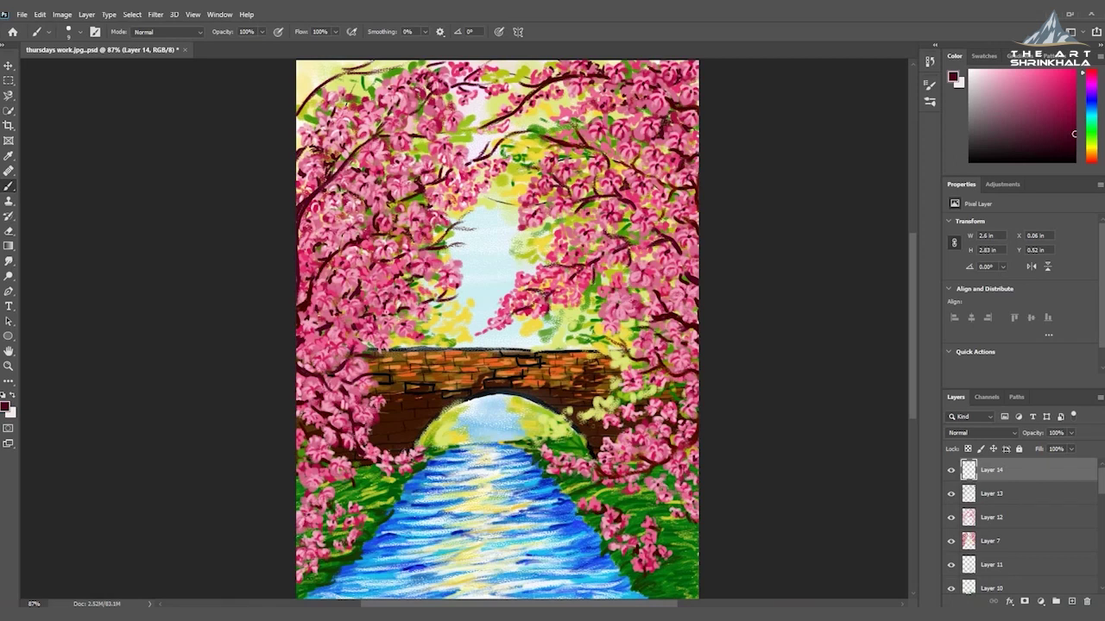
Dab dark maroon centres on the left tree's blossoms, the left bank sprays and the cluster beside the arch's right side
left_click_drag(318, 347, 325, 362)
left_click_drag(321, 115, 326, 120)
left_click(338, 462)
left_click(326, 494)
left_click(310, 515)
left_click(314, 540)
left_click(306, 553)
left_click(315, 478)
left_click(607, 432)
left_click(623, 449)
Dab dark maroon centres on the right tree's blossoms from the middle of the crown down past the bridge
left_click_drag(662, 96, 658, 150)
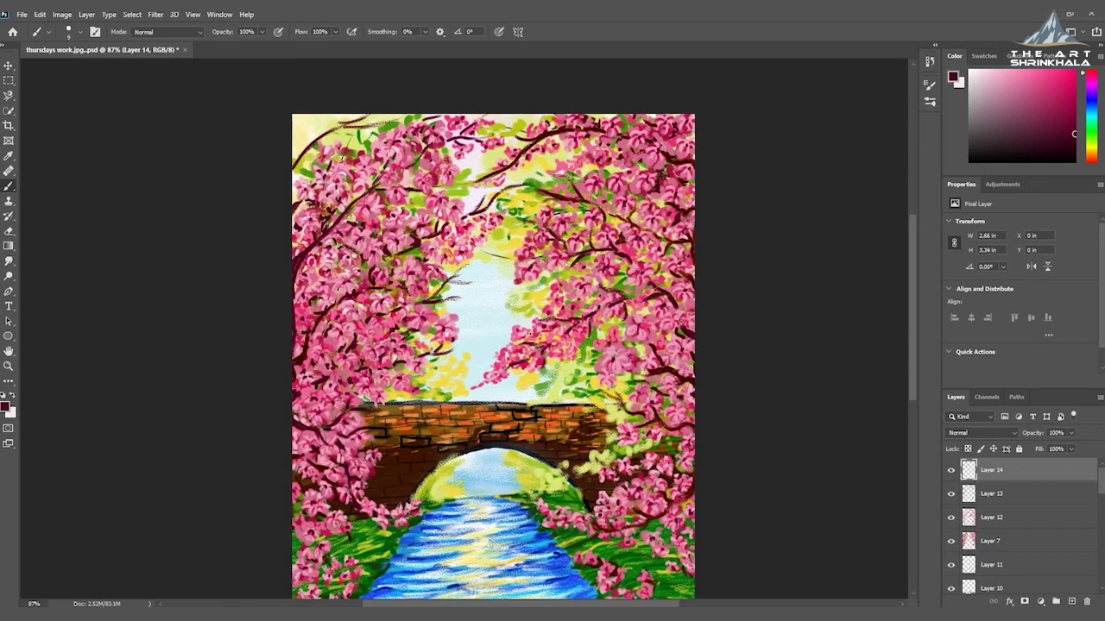
left_click(693, 307)
left_click(648, 362)
left_click(621, 356)
left_click(673, 388)
left_click(679, 409)
left_click(665, 440)
left_click(655, 484)
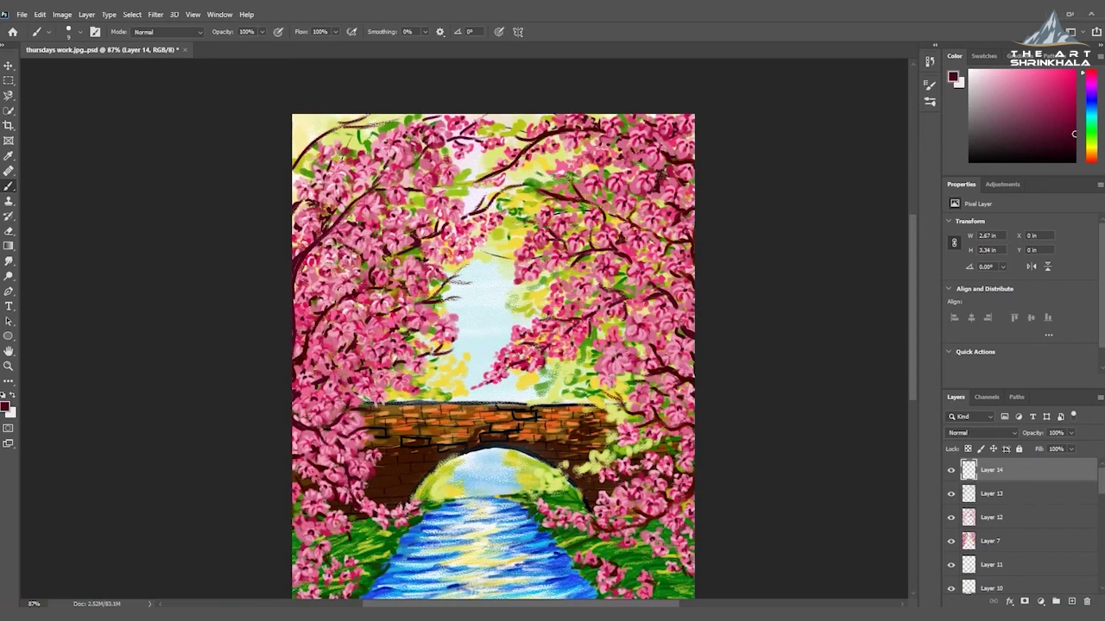
Pick a soft light pink and dab petals among the dark blossom centres of the right tree
left_click(5, 406)
left_click(523, 316)
key("Return")
left_click(5, 405)
left_click(561, 319)
key("Return")
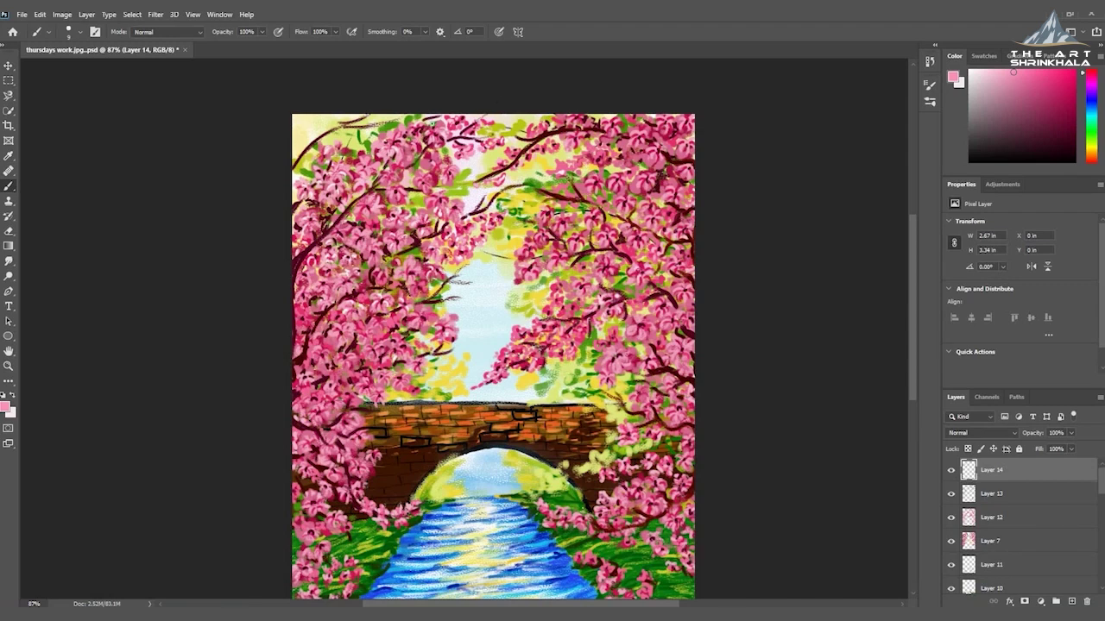
left_click(648, 395, "alt")
left_click(5, 406)
left_click(558, 321)
left_click(739, 311)
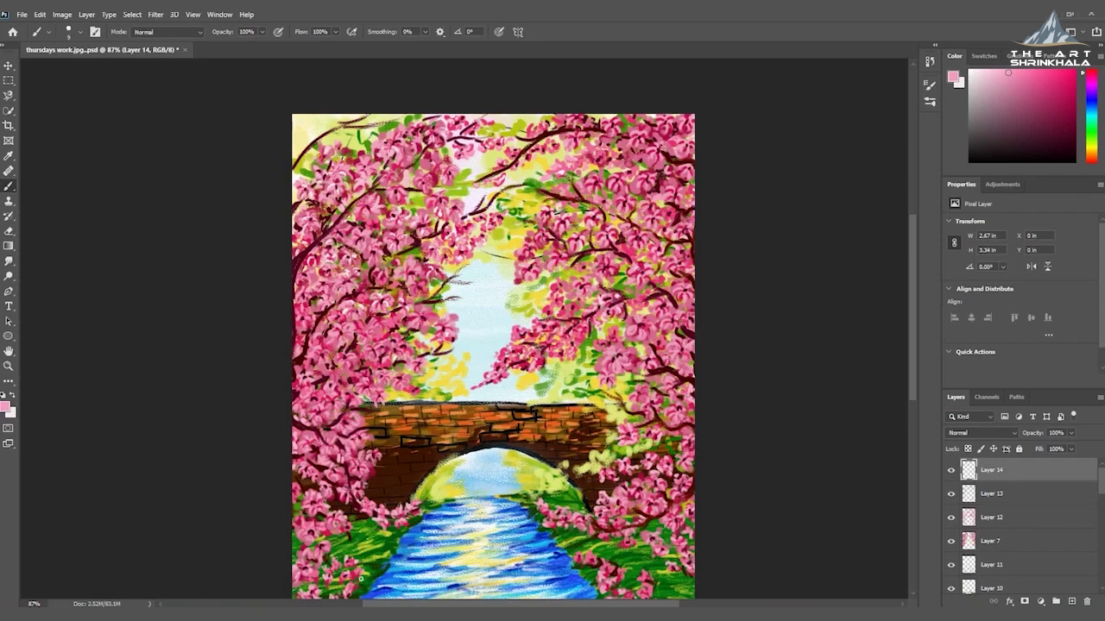
scroll(640, 577, "down", 2)
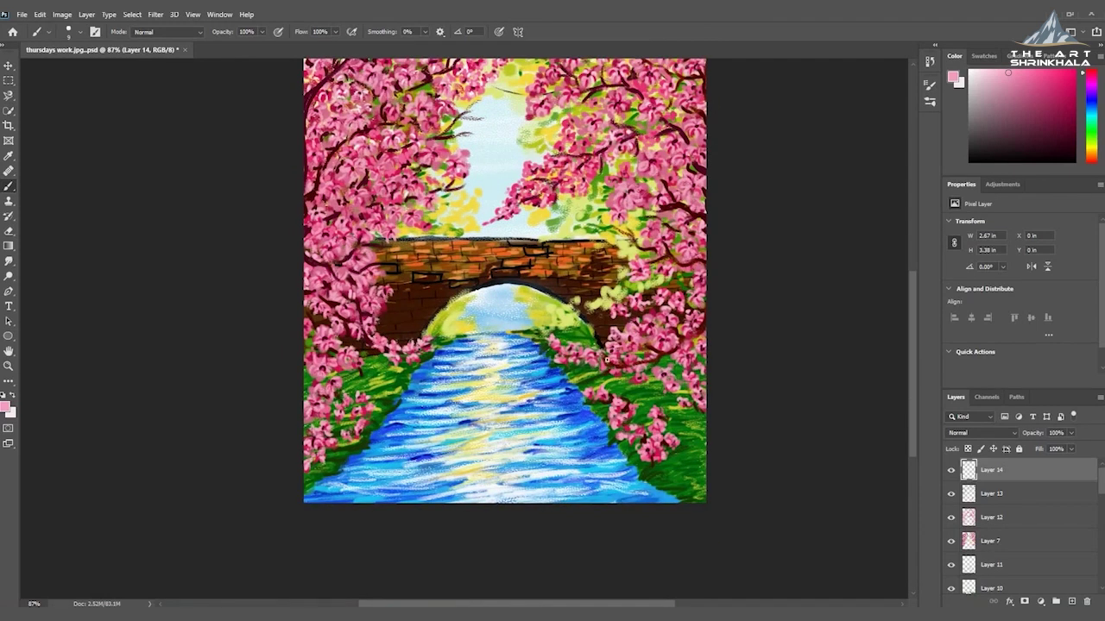
Pick a pinkish near-white and dab petal highlights over the left tree's blossoms
left_click(6, 405)
left_click(510, 315)
left_click(765, 308)
left_click(387, 82)
left_click(350, 117)
left_click(361, 123)
left_click_drag(337, 118, 328, 126)
left_click_drag(309, 141, 309, 153)
left_click_drag(381, 166, 442, 150)
left_click_drag(411, 204, 407, 217)
left_click(317, 114)
left_click_drag(314, 105, 311, 124)
left_click_drag(391, 104, 397, 114)
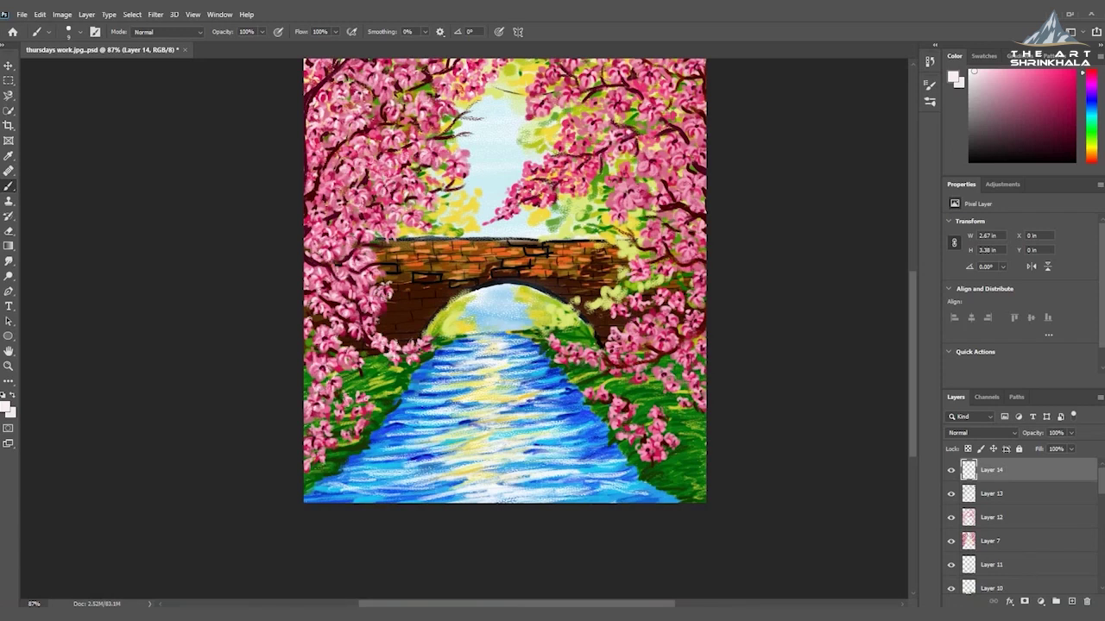
left_click_drag(656, 303, 408, 501)
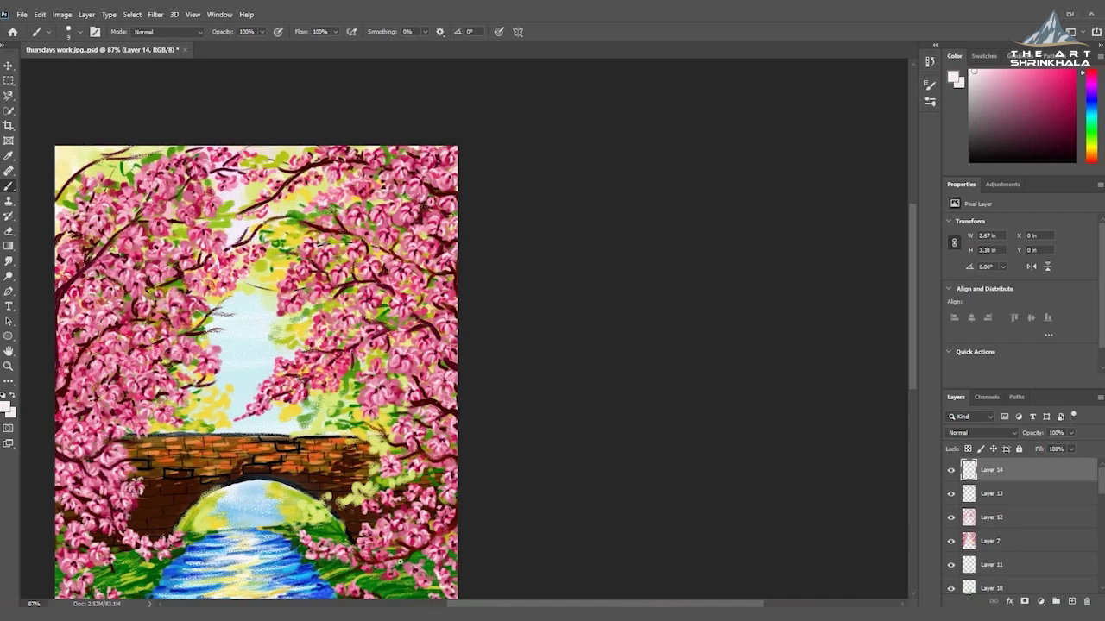
key("v")
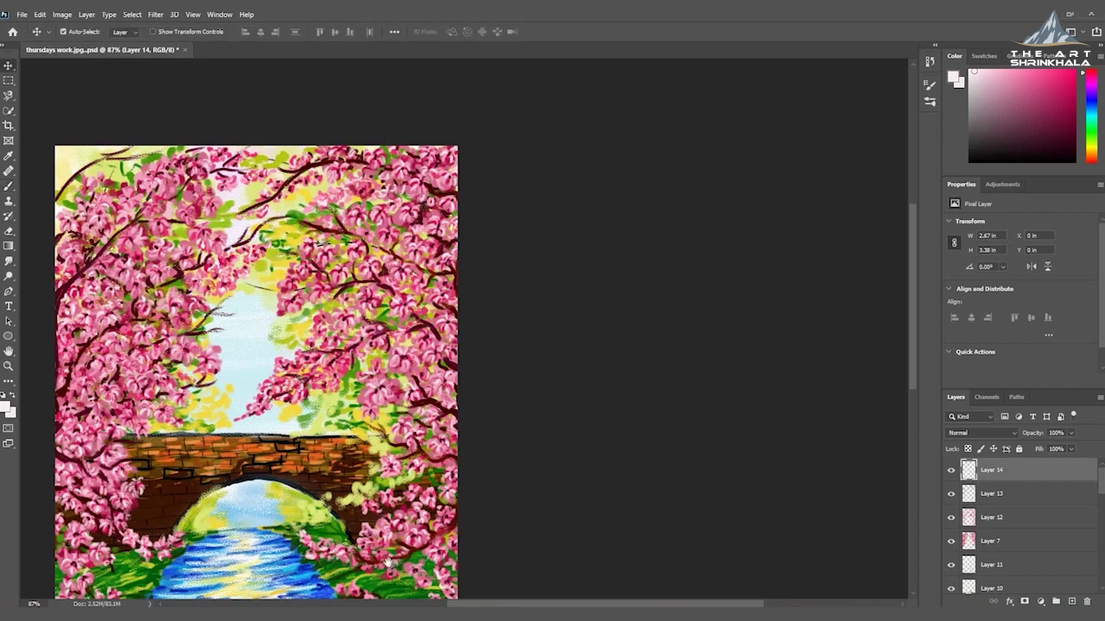
left_click_drag(396, 476, 417, 202)
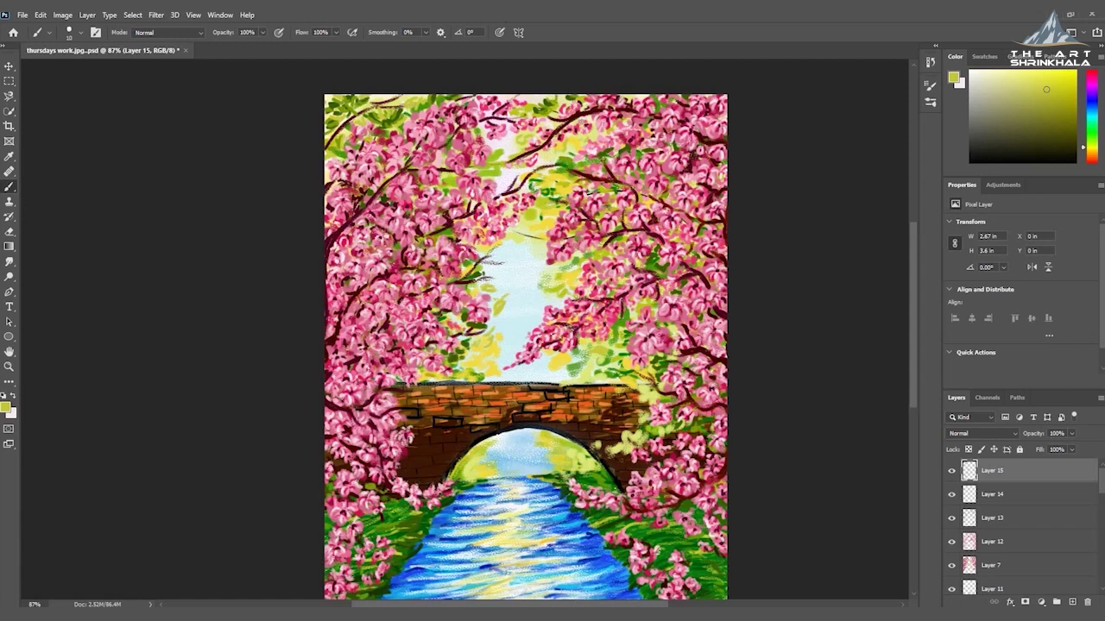
Pick a light yellow and dab leaves around the sky gap, beside the bridge's right end and at the top centre
left_click(6, 407)
left_click(661, 437)
left_click(763, 308)
left_click_drag(543, 289, 548, 299)
left_click(645, 401)
left_click(672, 433)
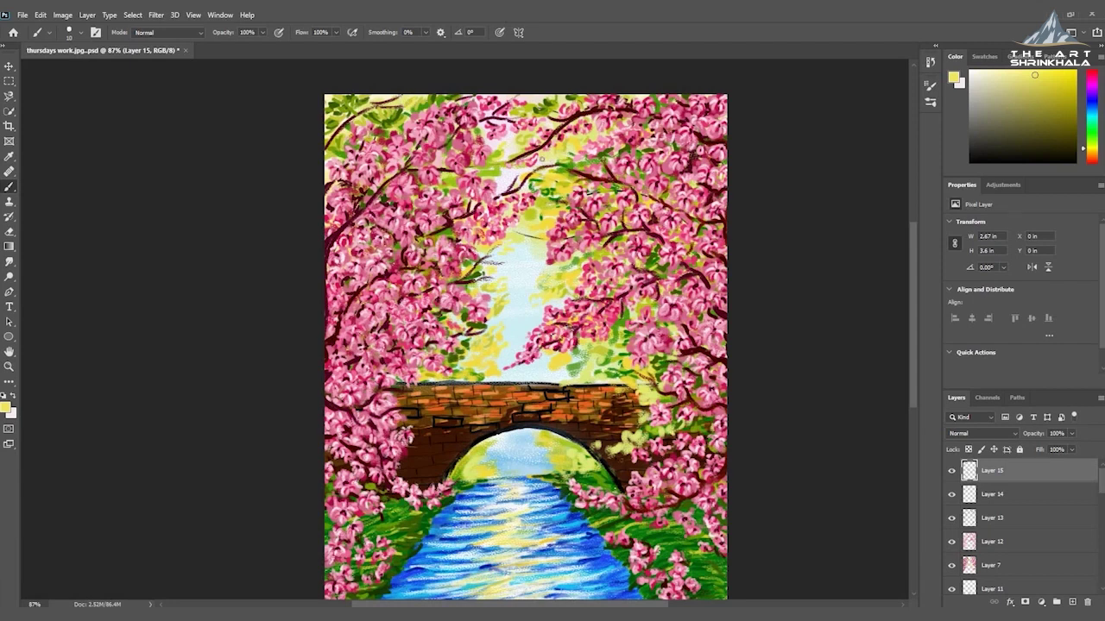
left_click(547, 100)
left_click(552, 118)
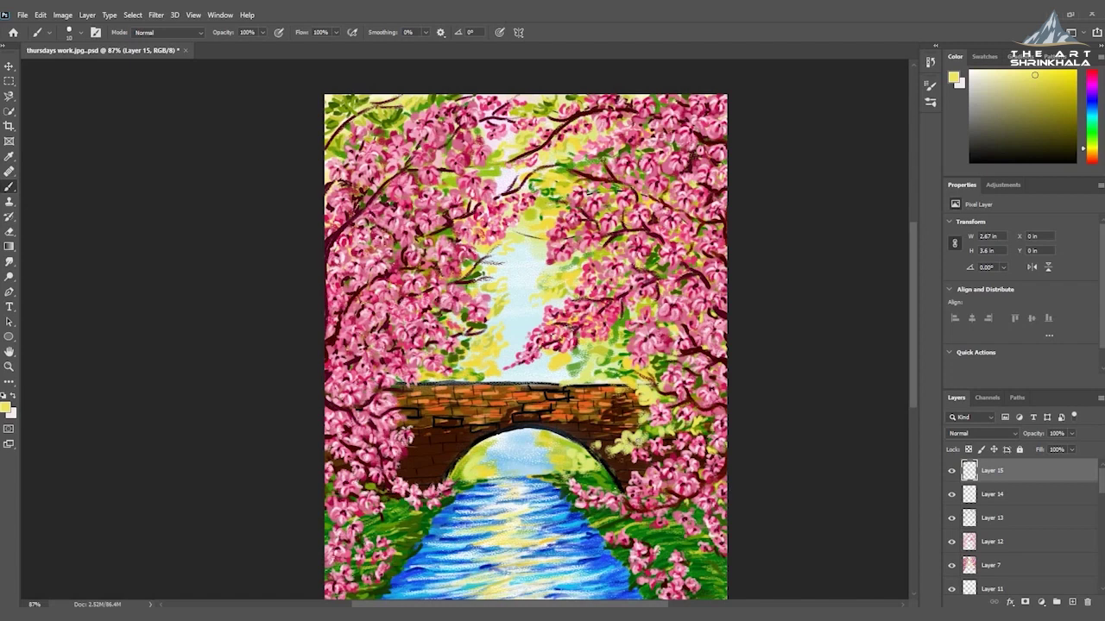
Paint a light yellow leaf cluster over the bridge's left end and yellow grass strokes on both banks
mouse_move(409, 412)
left_mouse_down()
mouse_move(423, 412)
mouse_move(418, 431)
mouse_move(443, 417)
mouse_move(414, 451)
mouse_move(423, 462)
left_mouse_up()
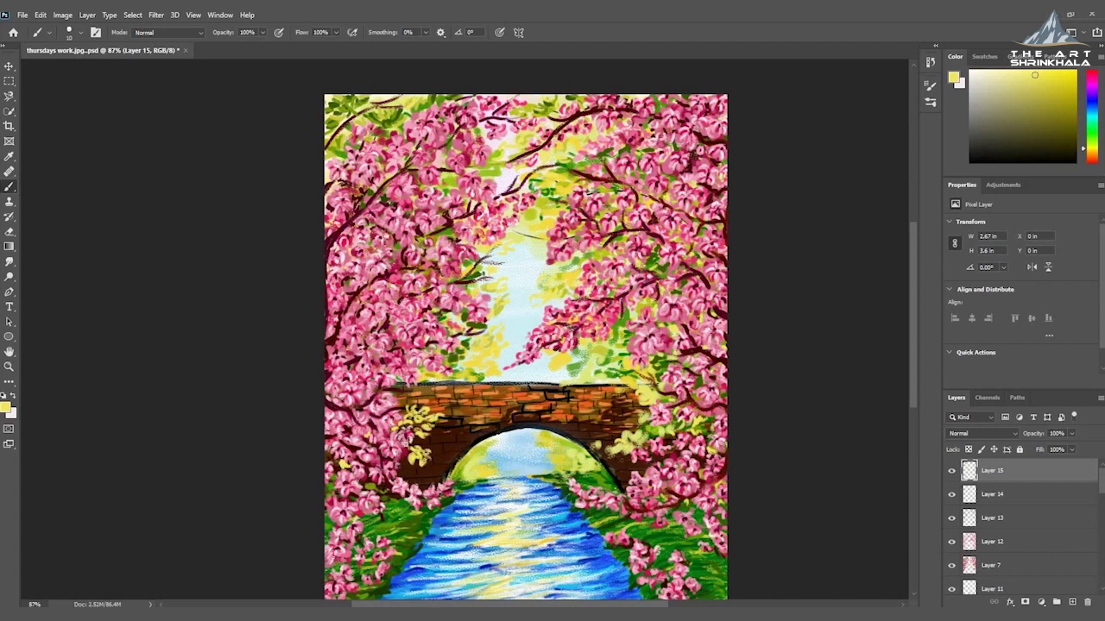
mouse_move(377, 523)
left_mouse_down()
mouse_move(411, 511)
mouse_move(408, 530)
left_mouse_up()
left_click_drag(661, 542, 682, 530)
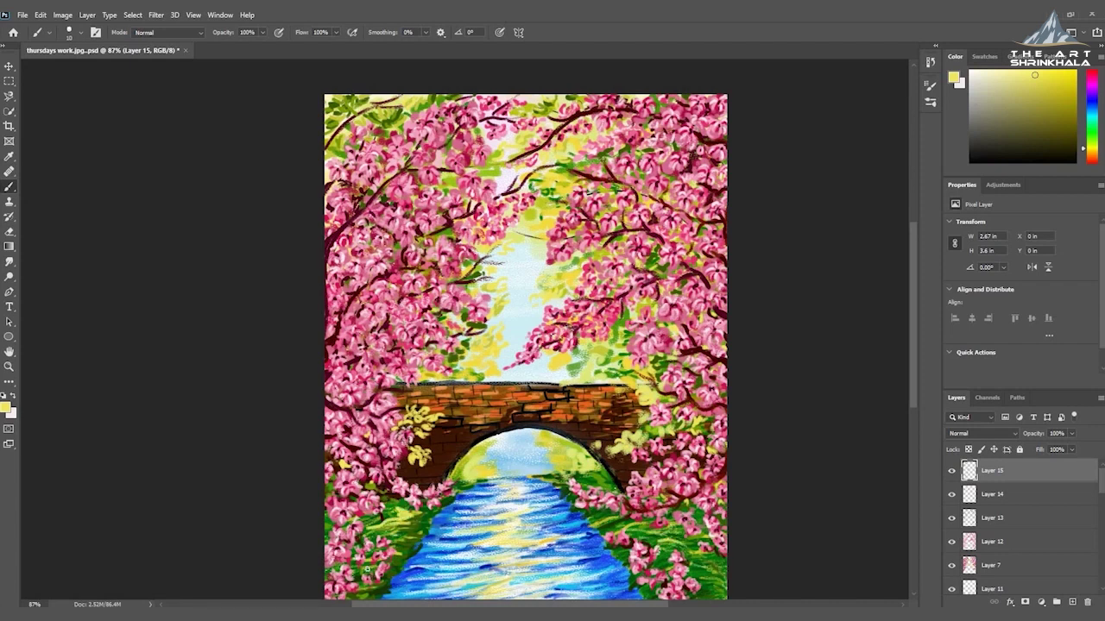
Pick a very dark olive and paint shadow strokes on the grassy banks along the river
left_click(6, 408)
left_click_drag(629, 431, 624, 409)
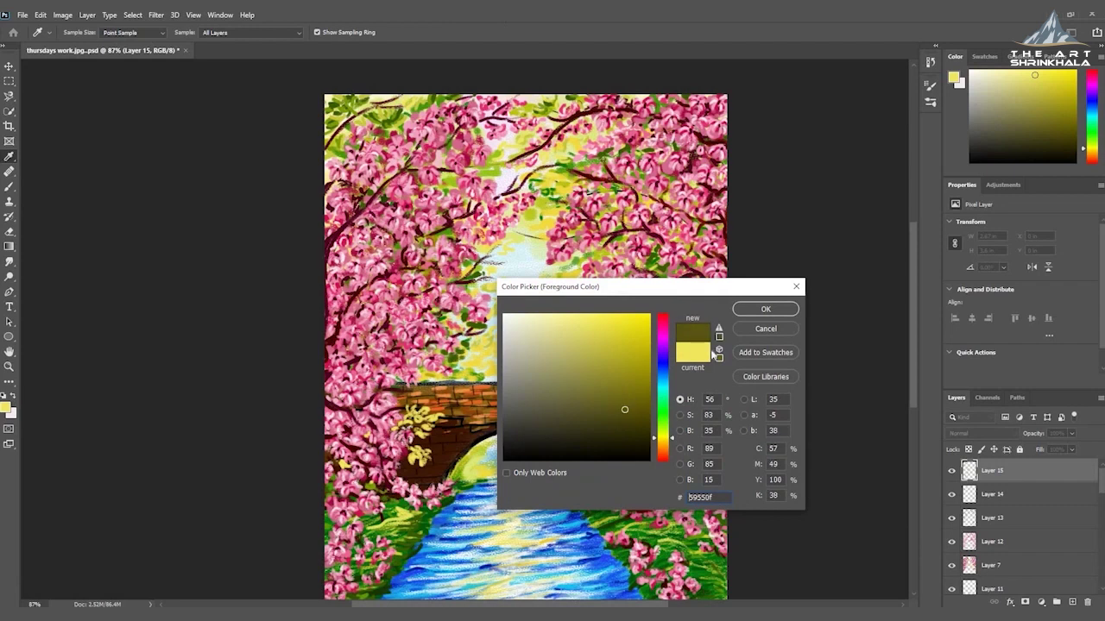
key("Return")
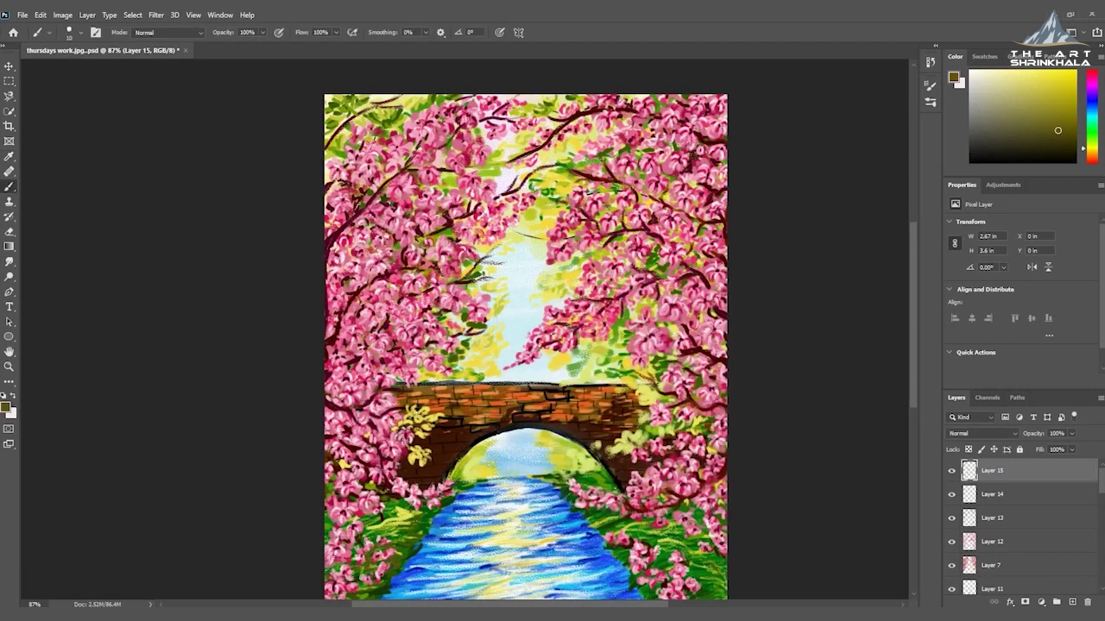
left_click(6, 407)
key("Return")
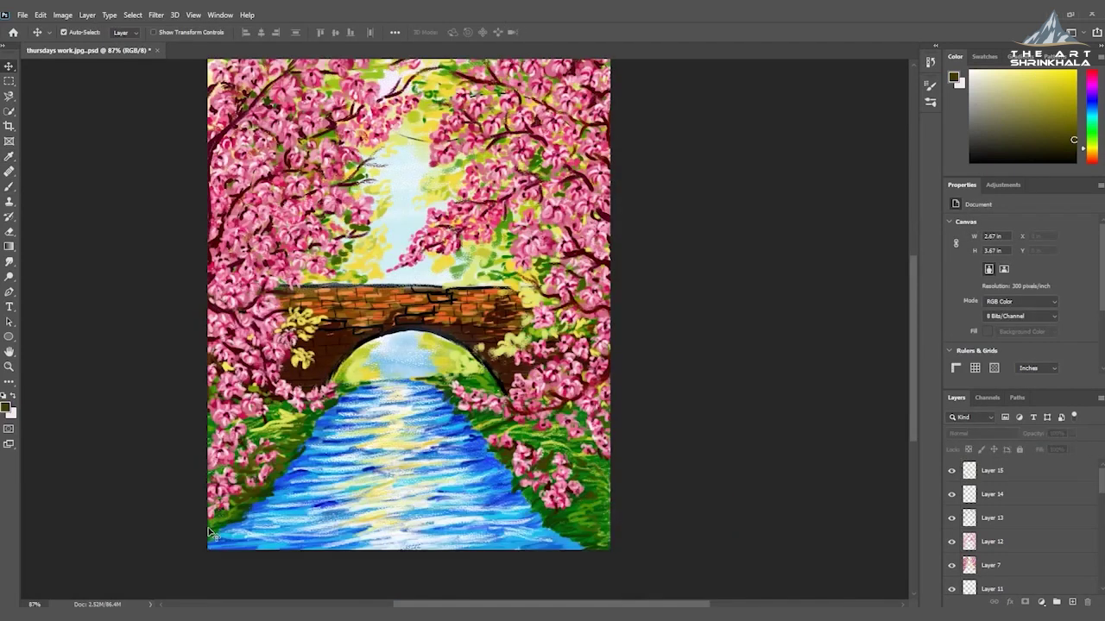
left_click(952, 471)
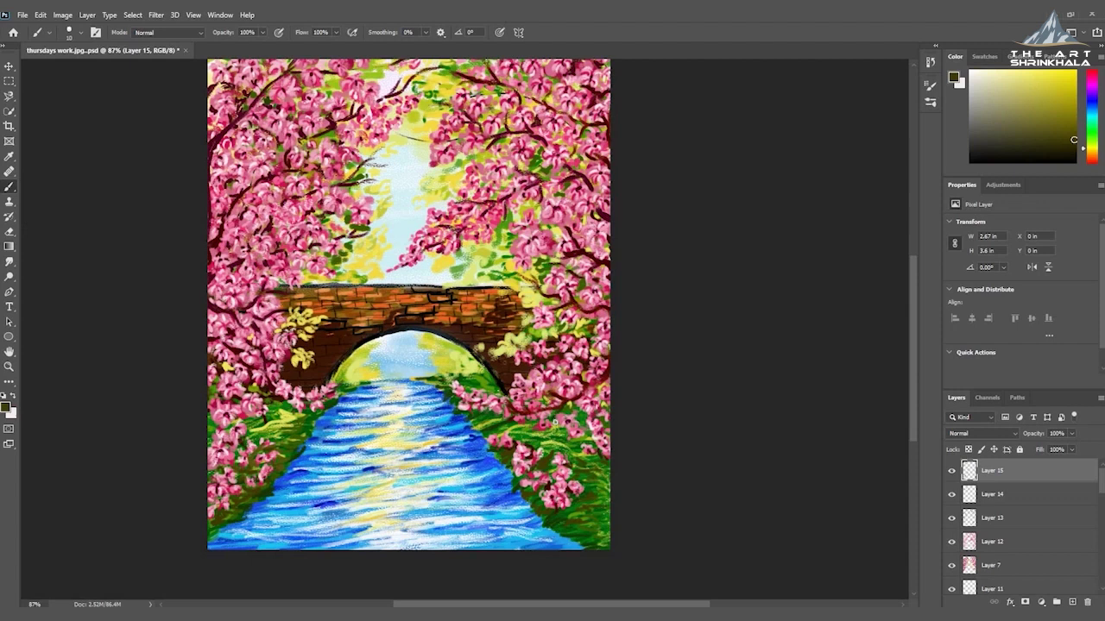
Pick an olive green and dab leaves among the trees and beside the bridge's right end
left_click(6, 407)
left_click(663, 428)
left_click_drag(643, 407, 637, 383)
left_click(764, 308)
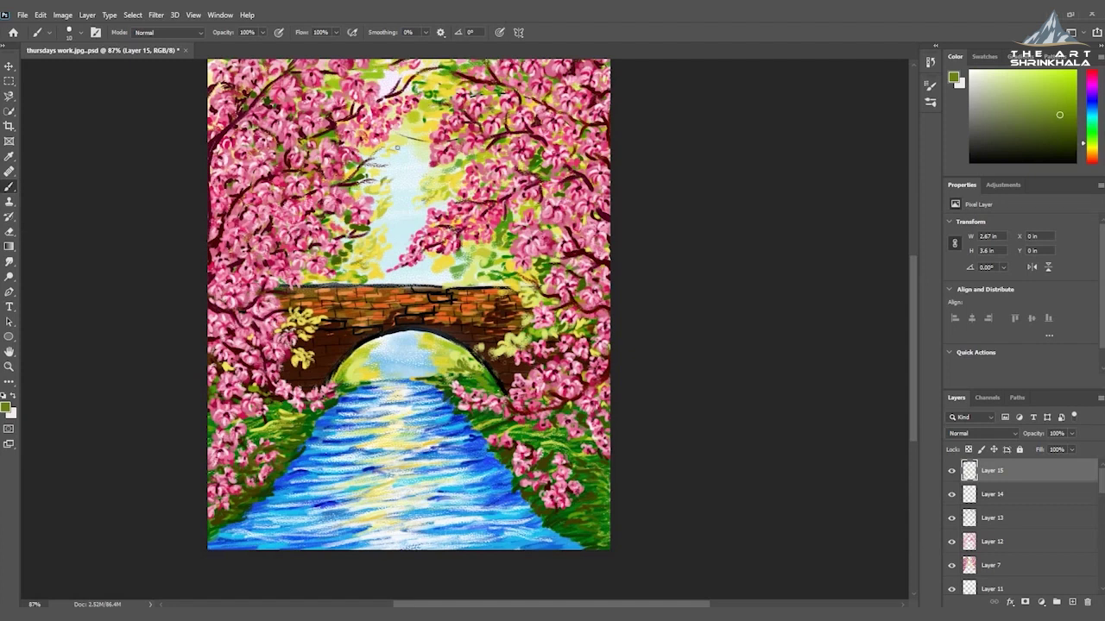
left_click_drag(513, 260, 687, 555)
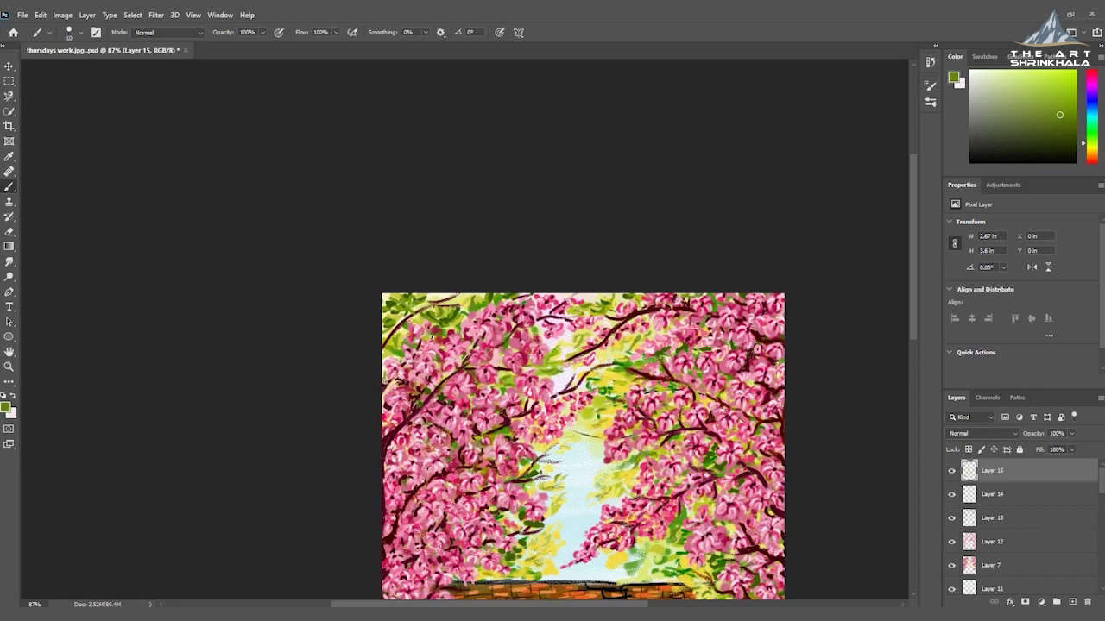
left_click_drag(709, 221, 647, 63)
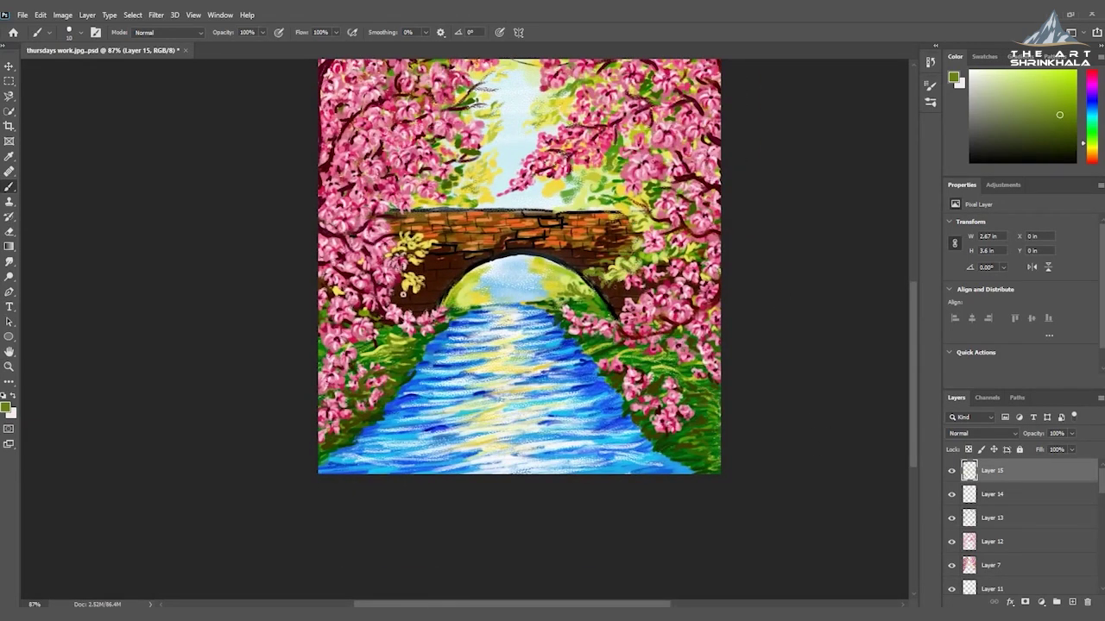
Add a new layer and outline the bridge's top edge and arch in black
left_click(6, 408)
left_click(509, 457)
left_click(765, 308)
key("ctrl+shift+alt+n")
left_click_drag(393, 210, 644, 210)
left_click_drag(440, 305, 568, 269)
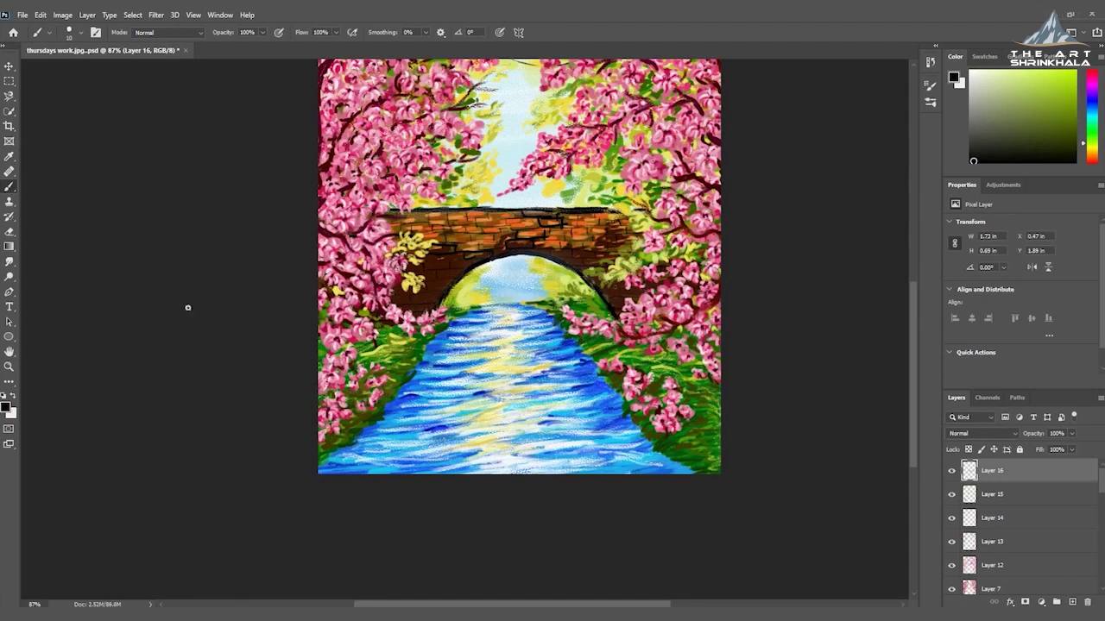
Pick a very dark brown and add a new layer directly above Layer 3 copy
left_click(6, 405)
left_click_drag(664, 463, 665, 447)
left_click(647, 428)
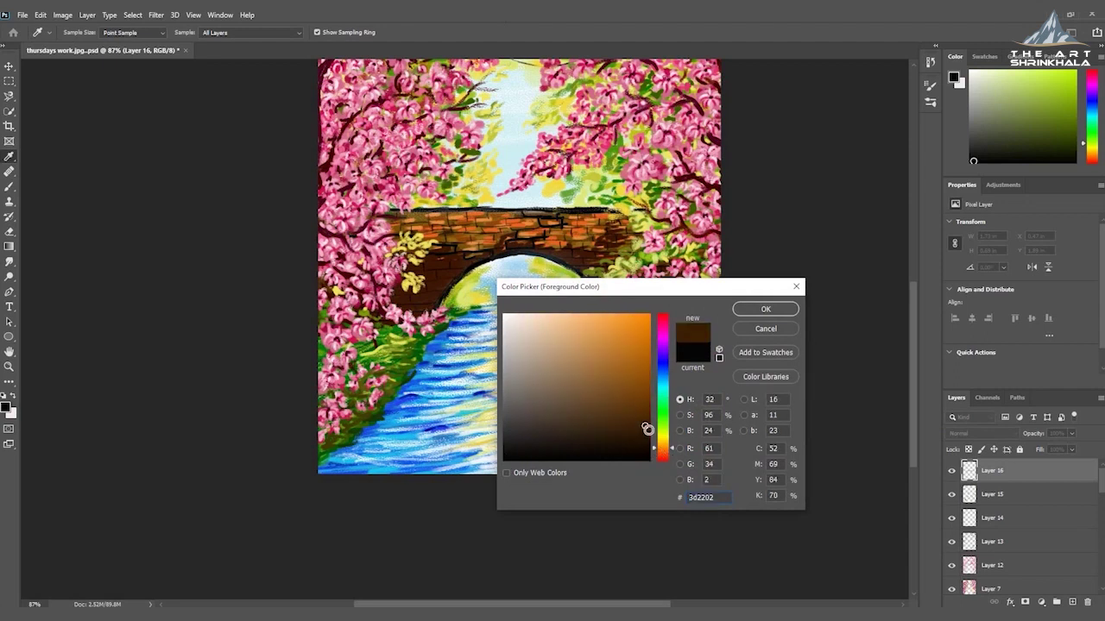
left_click(766, 309)
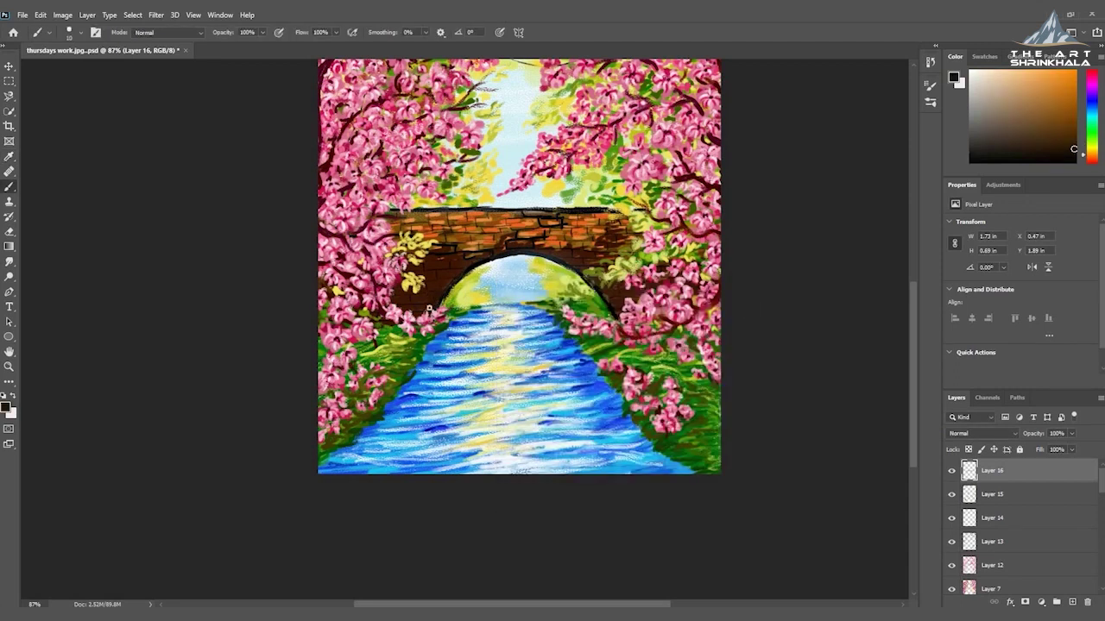
mouse_move(998, 466)
left_mouse_down()
mouse_move(1021, 566)
mouse_move(1042, 565)
mouse_move(1028, 466)
mouse_move(1011, 472)
left_mouse_up()
left_click(952, 472)
left_click(998, 564)
scroll(999, 560, "down", 5)
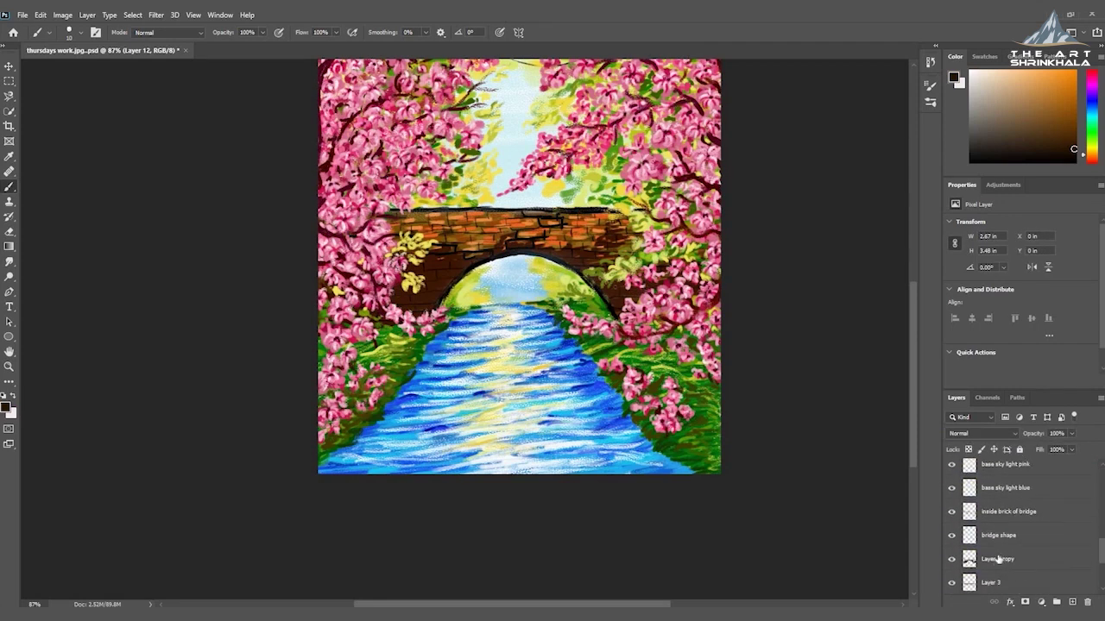
left_click(999, 559)
left_click(1071, 602)
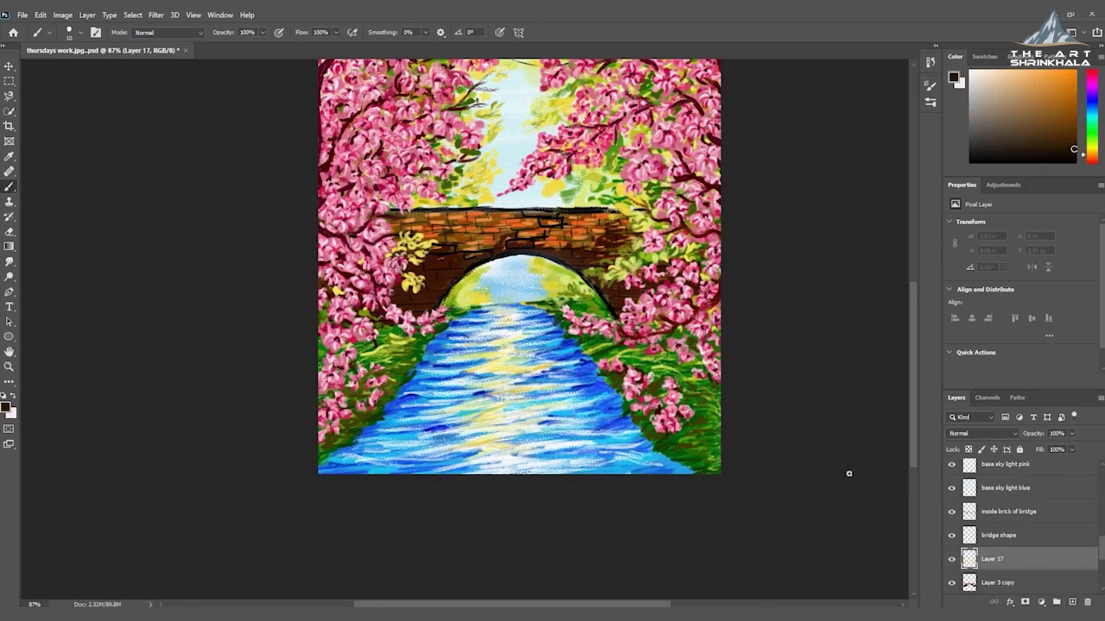
Paint dark brown strokes around the bridge arch and along the brick joints above it
left_click_drag(439, 302, 443, 281)
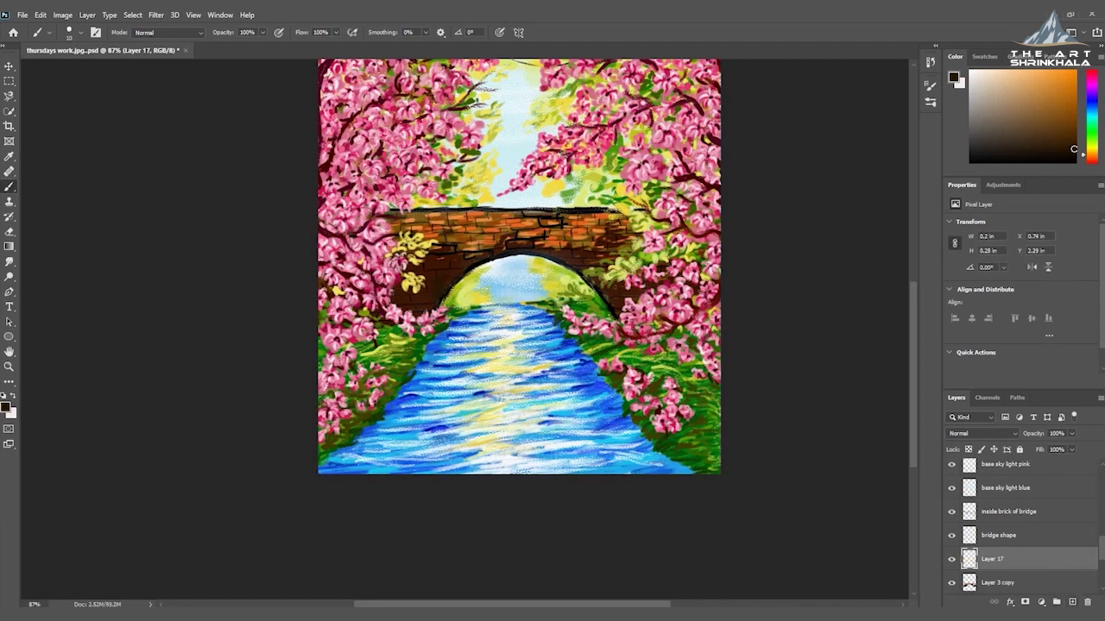
type("9")
key("Return")
mouse_move(472, 252)
left_mouse_down()
mouse_move(449, 265)
mouse_move(485, 226)
mouse_move(495, 233)
mouse_move(447, 226)
mouse_move(464, 214)
mouse_move(598, 257)
mouse_move(565, 247)
mouse_move(637, 296)
left_mouse_up()
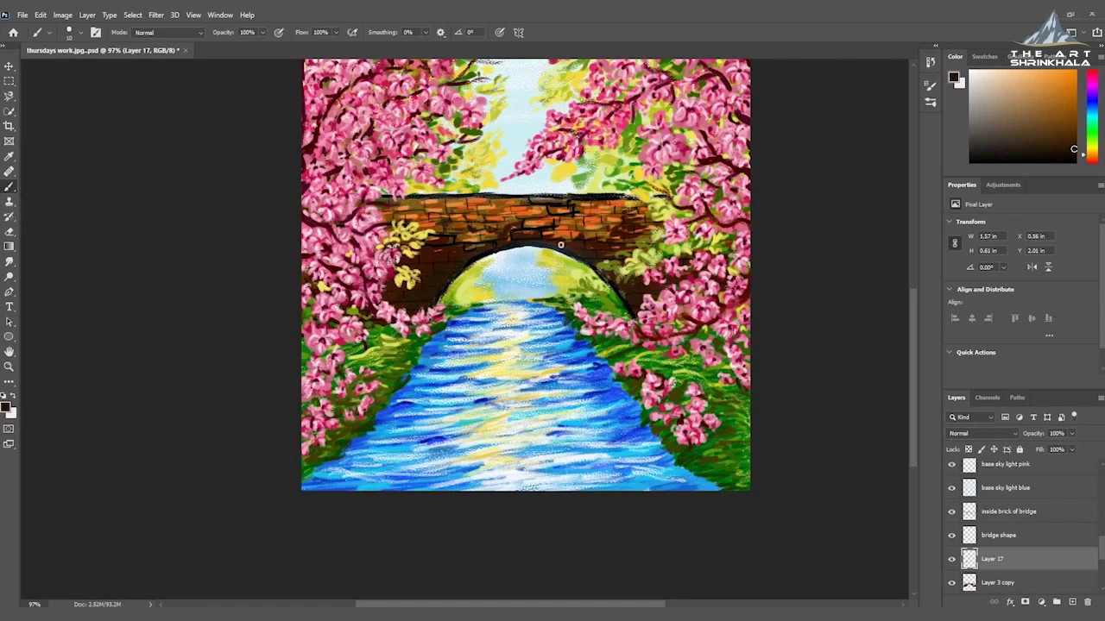
left_click_drag(489, 238, 464, 246)
Set the foreground colour to light orange e39437 and adjust it to the deeper orange e56e26 for the bricks
left_click(7, 408)
left_click(766, 311)
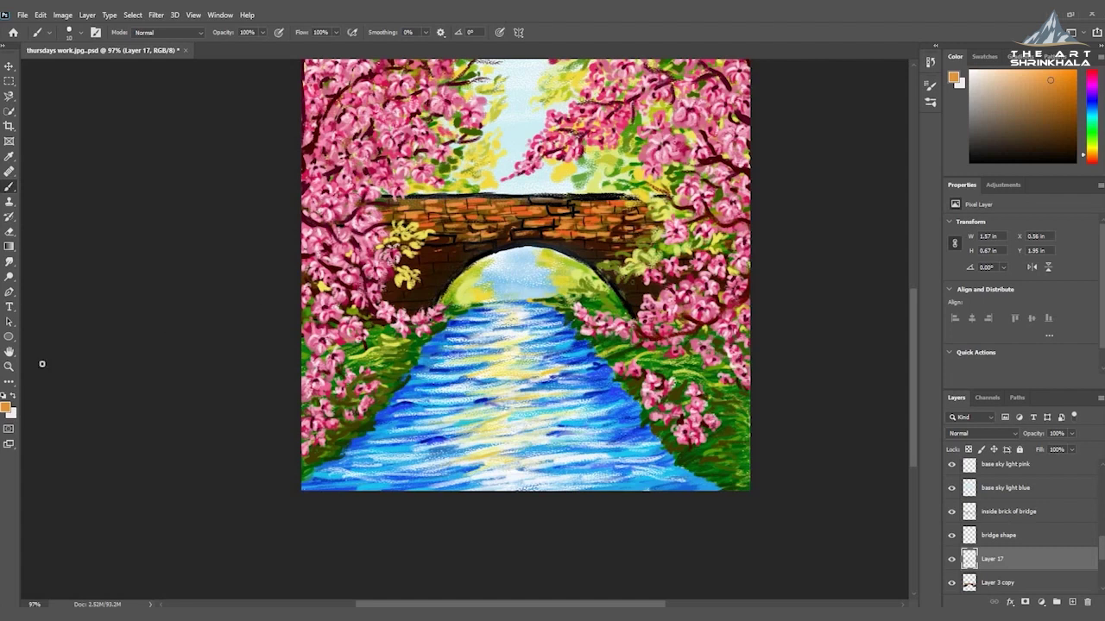
left_click(7, 408)
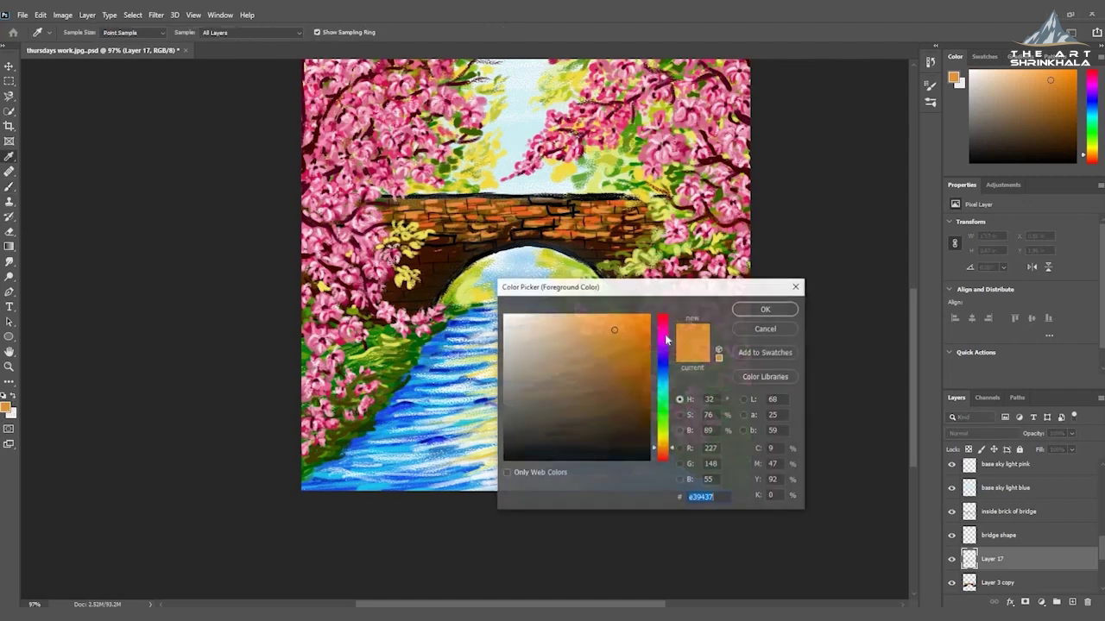
left_click(633, 368)
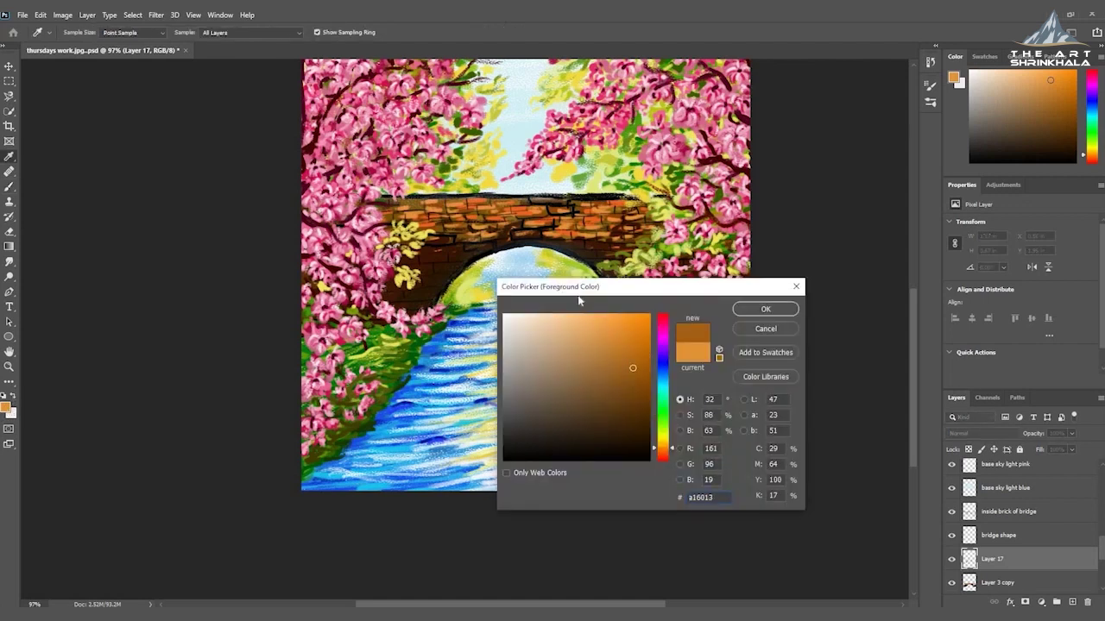
left_click(663, 452)
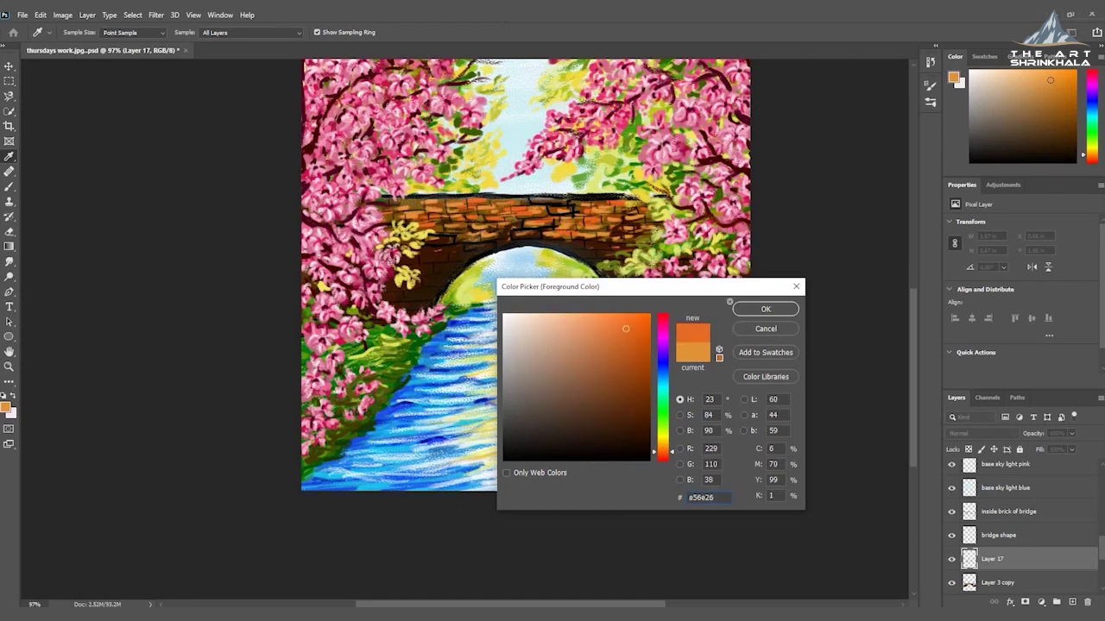
left_click(749, 312)
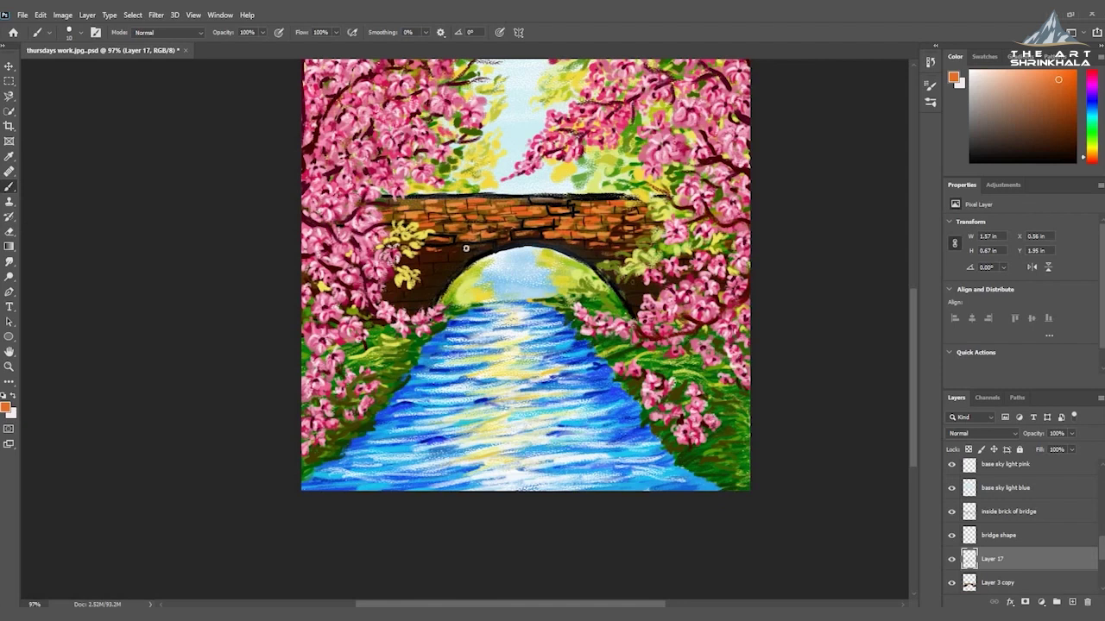
Shift the foreground colour to the golden orange e58f15 and return to the Brush tool
left_click(6, 408)
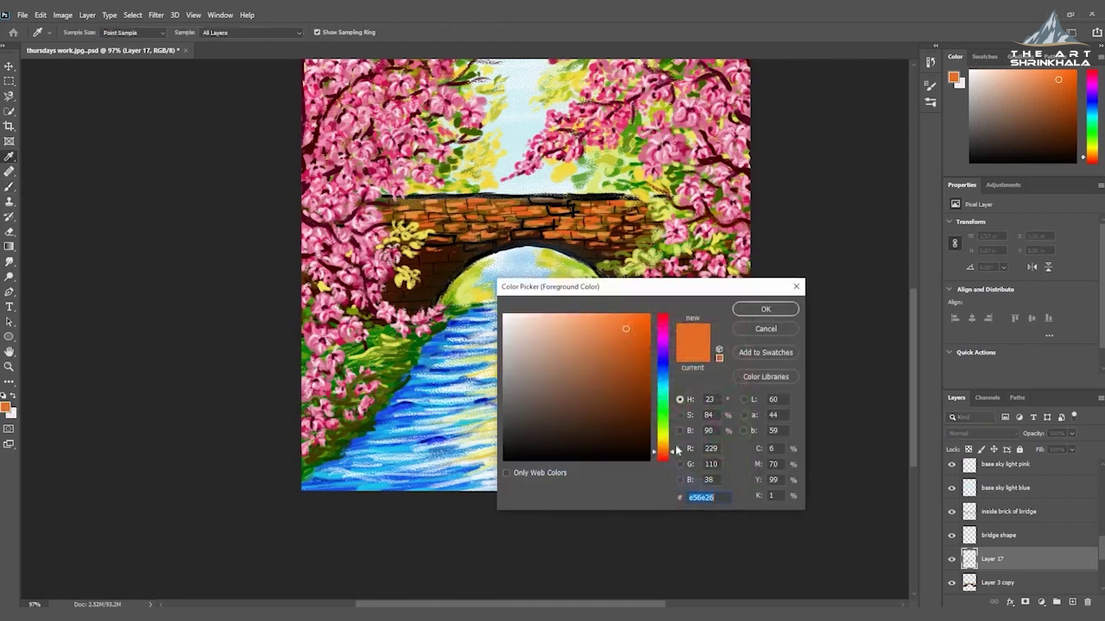
mouse_move(666, 450)
left_mouse_down()
mouse_move(661, 425)
mouse_move(654, 447)
left_mouse_up()
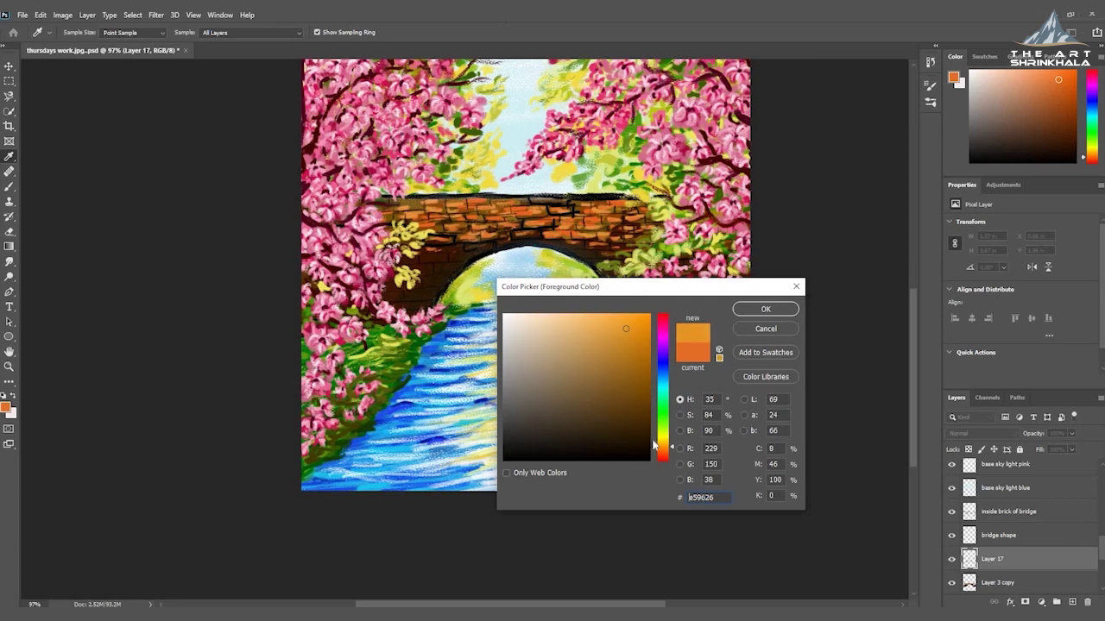
left_click(636, 329)
left_click(747, 308)
key("b")
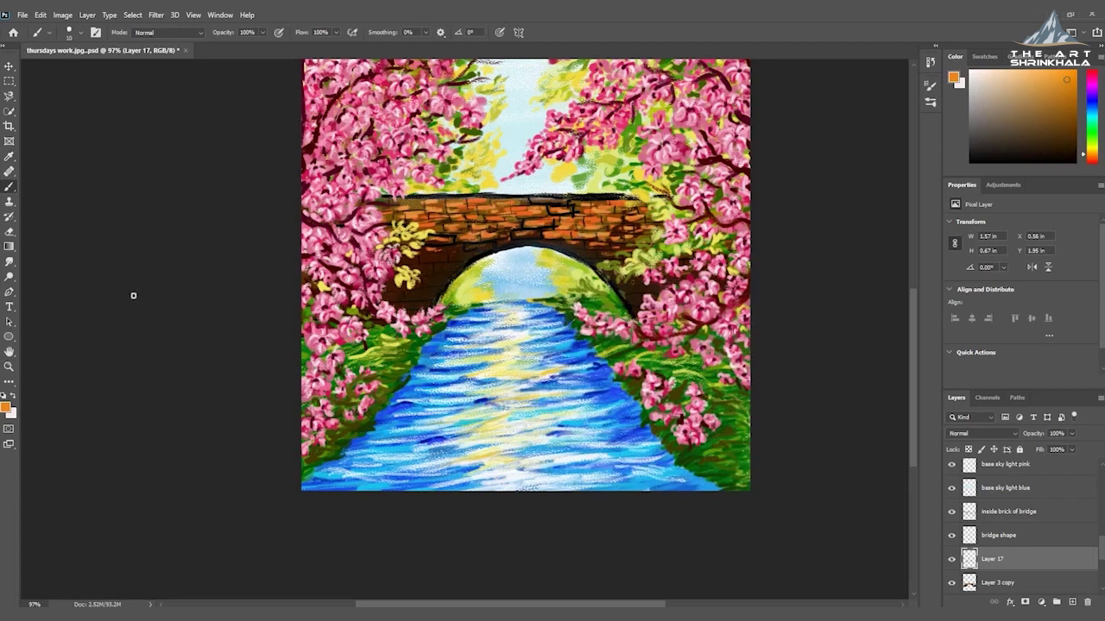
Reset the foreground colour to black and add a new layer directly above Layer 17
left_click(6, 407)
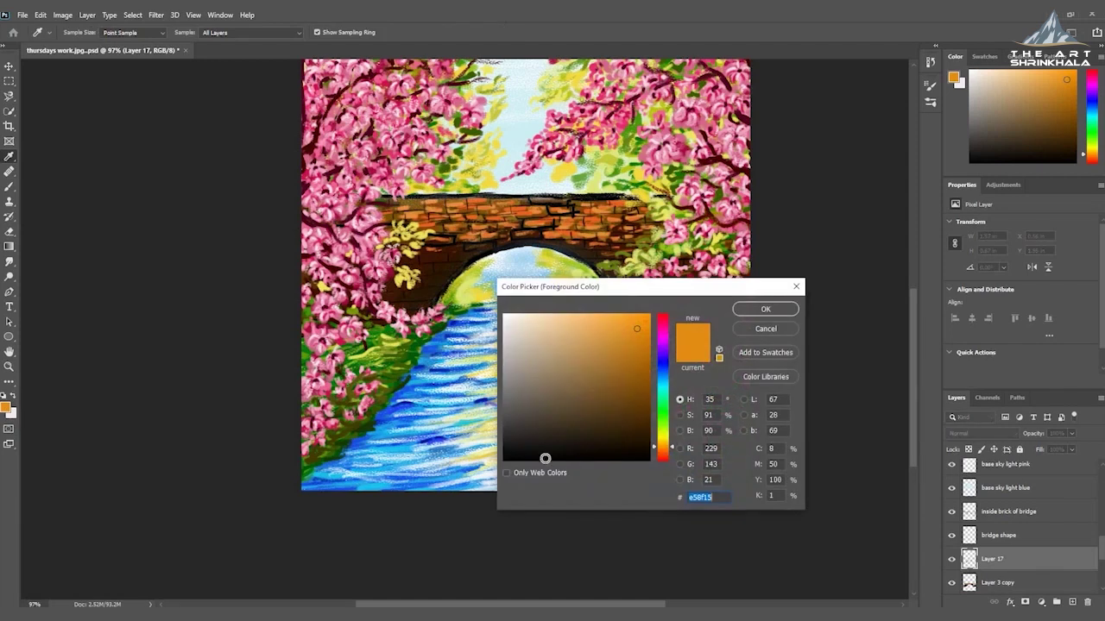
left_click(752, 312)
key("d")
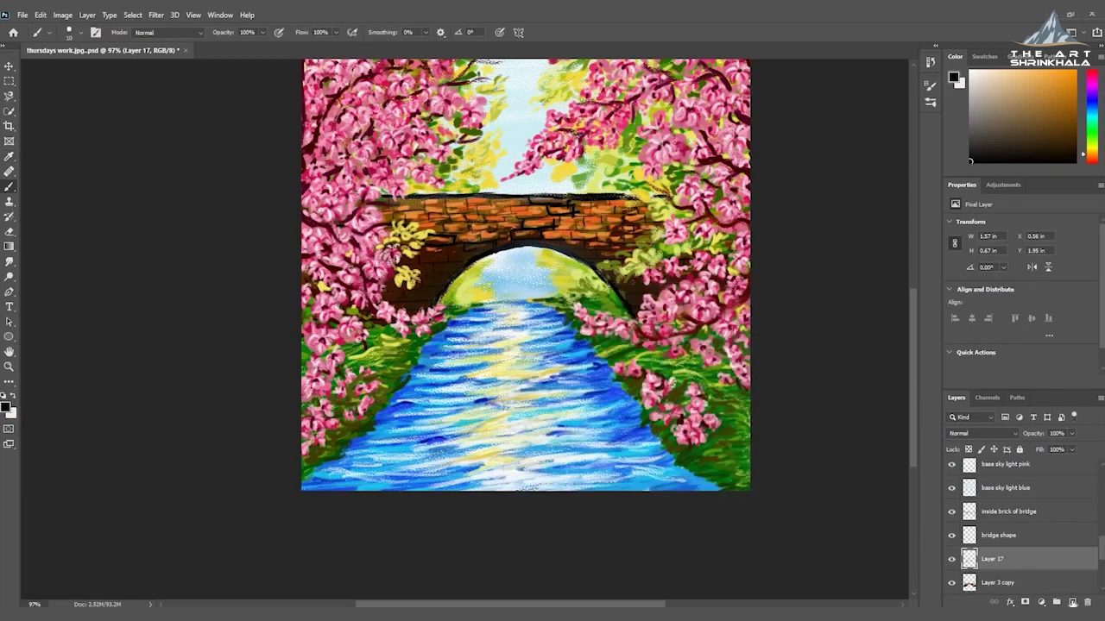
left_click(1071, 601)
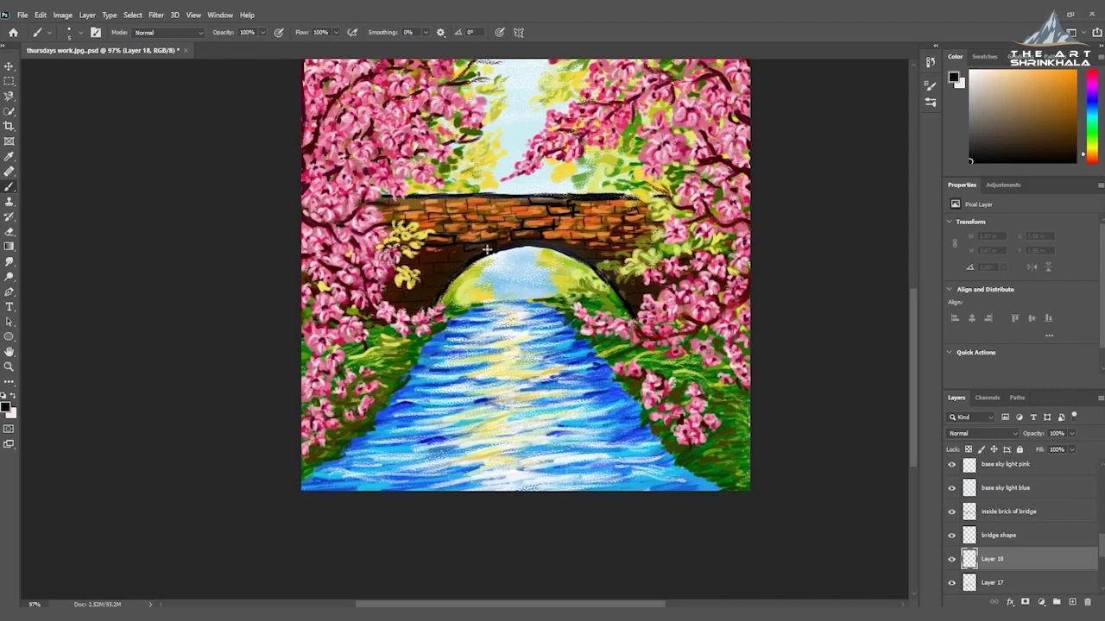
Paint thin black lines along the brick joints across the upper courses of the bridge and above the arch
mouse_move(466, 199)
left_mouse_down()
mouse_move(466, 210)
mouse_move(491, 199)
left_mouse_up()
mouse_move(418, 206)
left_mouse_down()
mouse_move(406, 205)
mouse_move(430, 206)
left_mouse_up()
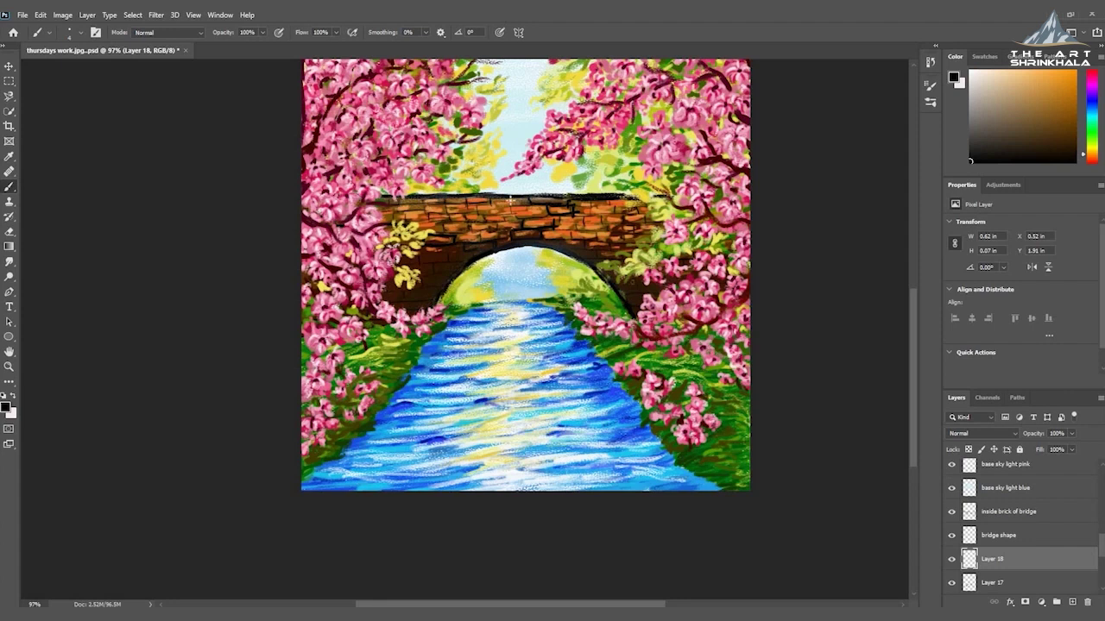
mouse_move(513, 201)
left_mouse_down()
mouse_move(606, 199)
mouse_move(557, 201)
left_mouse_up()
mouse_move(585, 201)
left_mouse_down()
mouse_move(618, 206)
mouse_move(505, 211)
mouse_move(547, 212)
left_mouse_up()
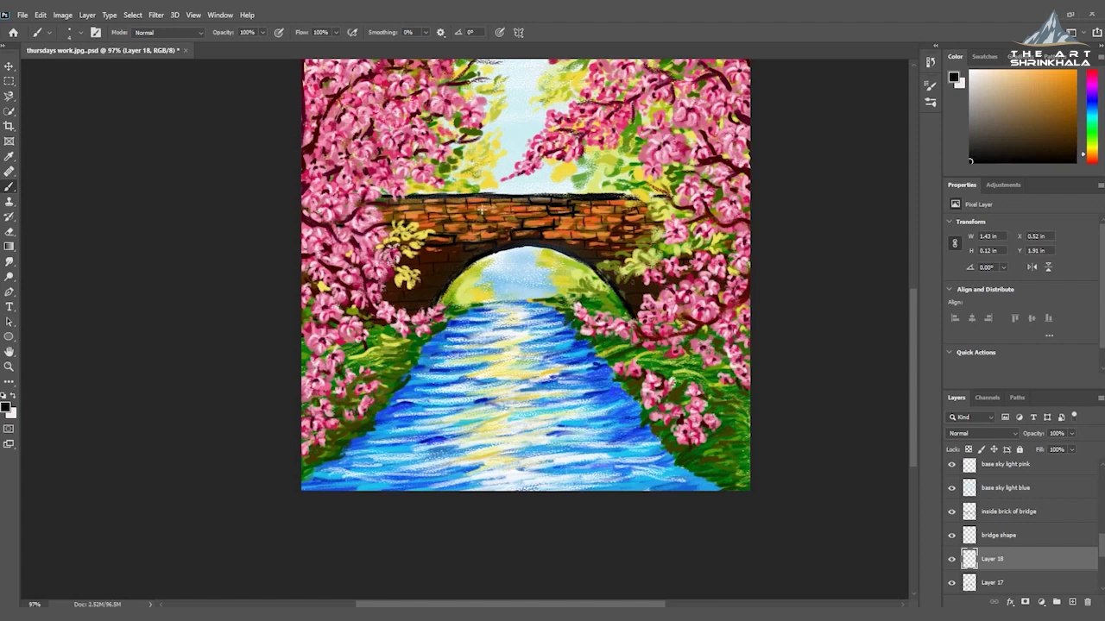
mouse_move(597, 228)
left_mouse_down()
mouse_move(570, 228)
mouse_move(593, 237)
left_mouse_up()
left_click_drag(491, 242, 467, 240)
mouse_move(267, 434)
left_mouse_down()
mouse_move(286, 608)
mouse_move(255, 602)
left_mouse_up()
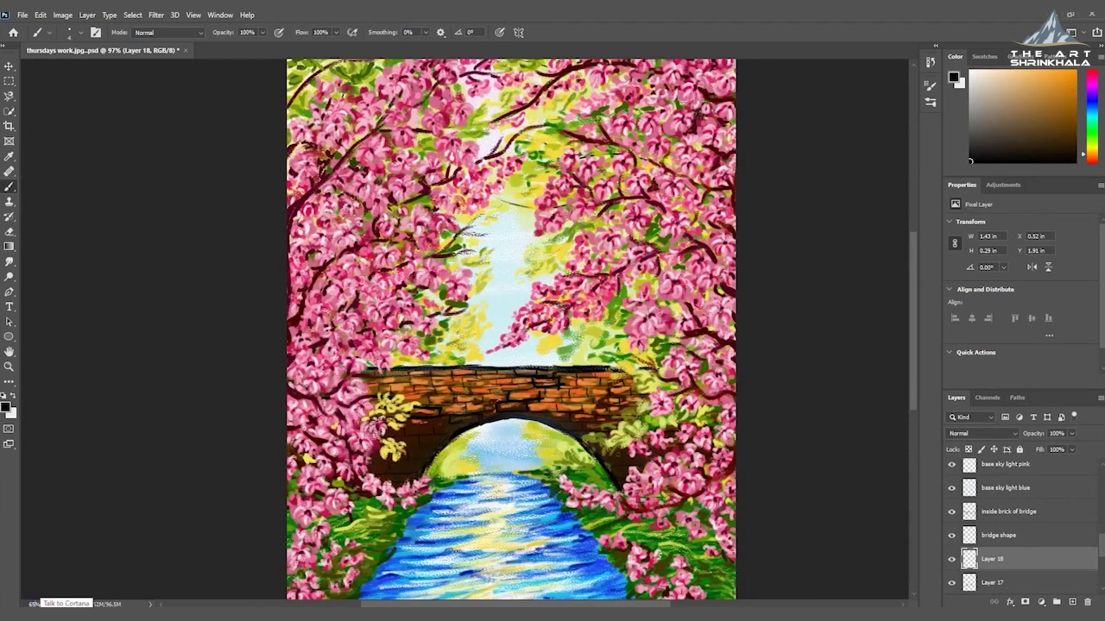
key("ctrl+minus")
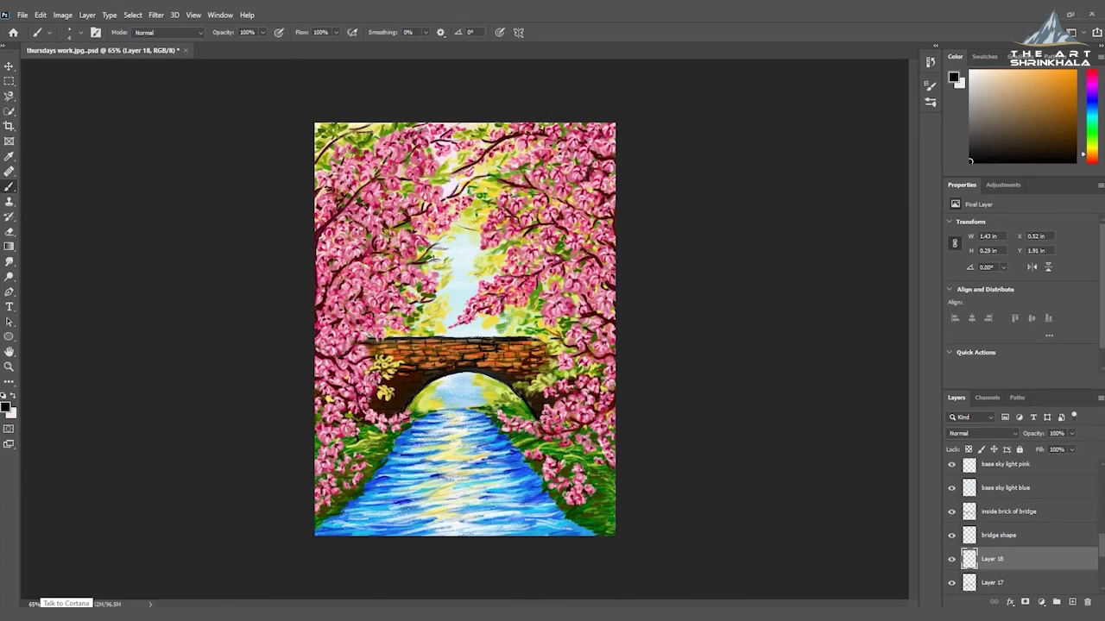